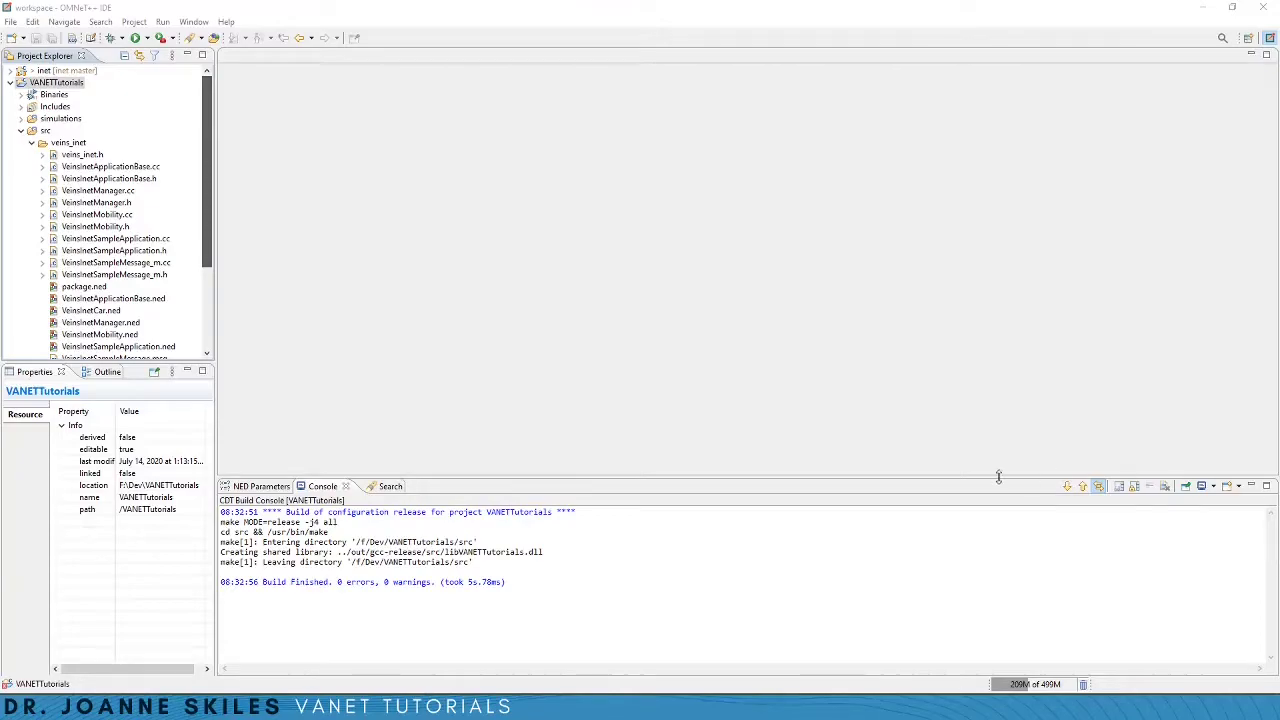
Step: Check the inet and veins projects' properties and build logs, then reselect VANETTutorials
click(10, 82)
click(45, 71)
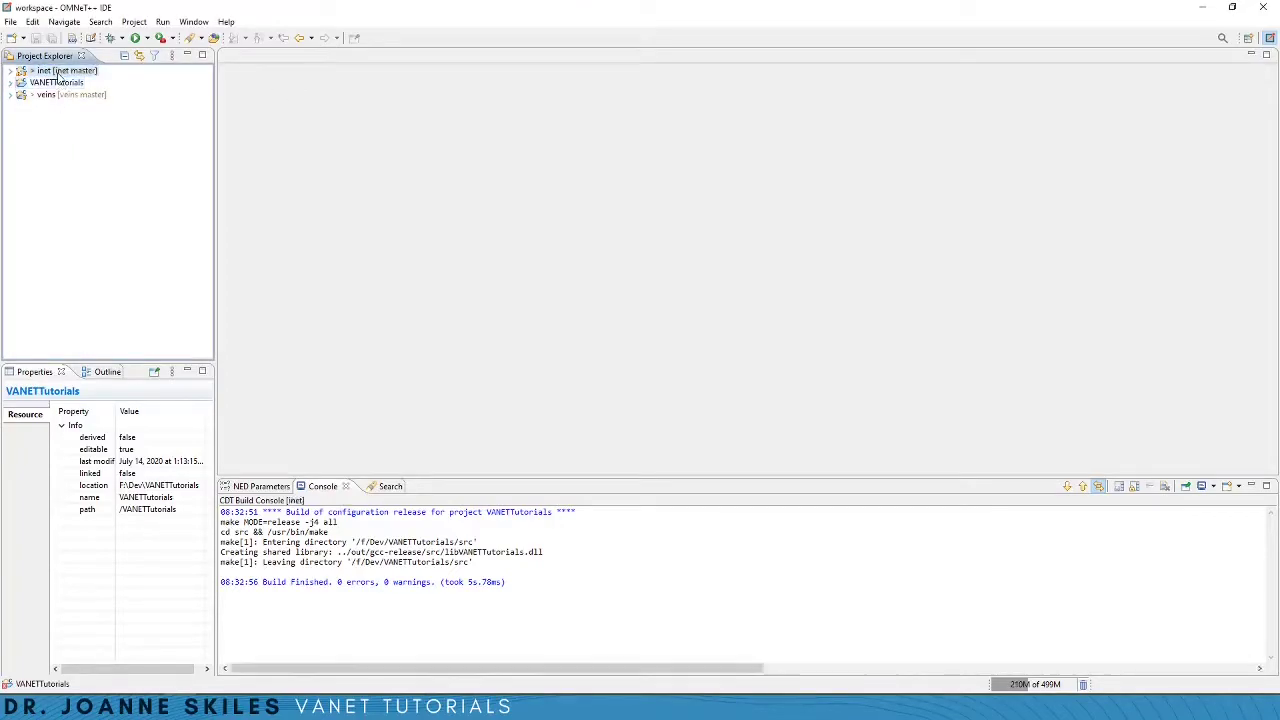
click(53, 84)
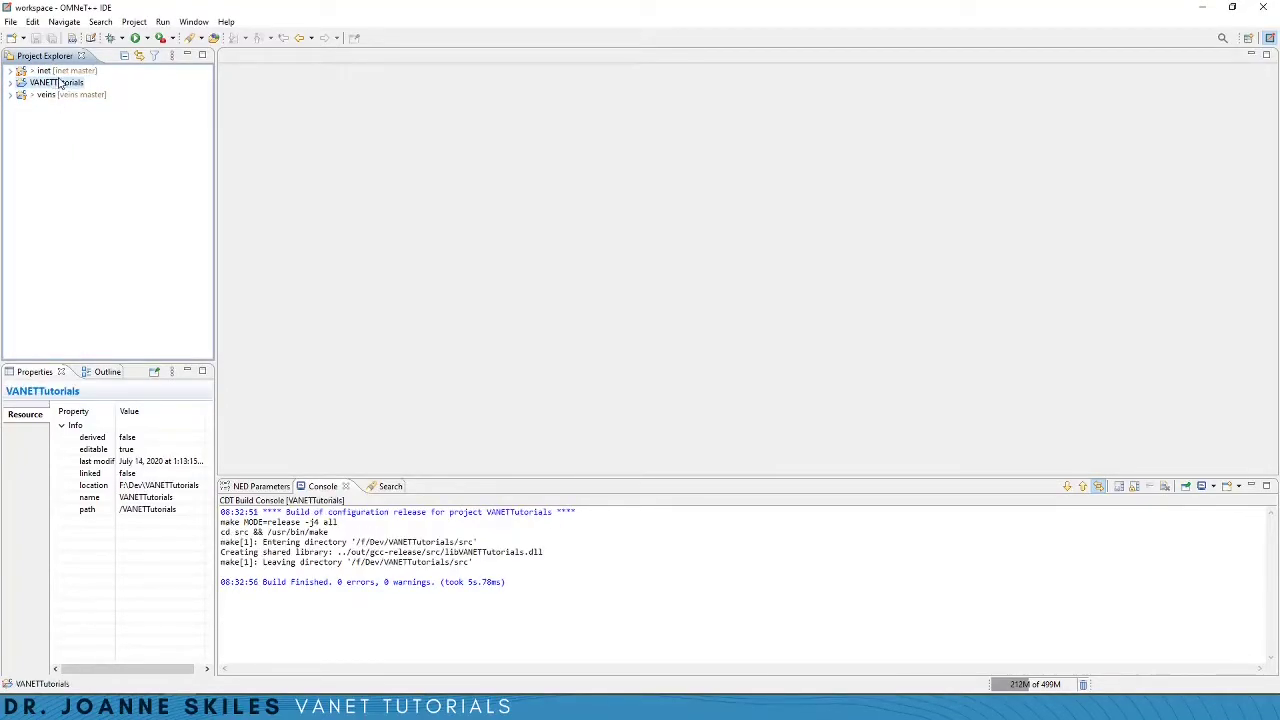
click(52, 95)
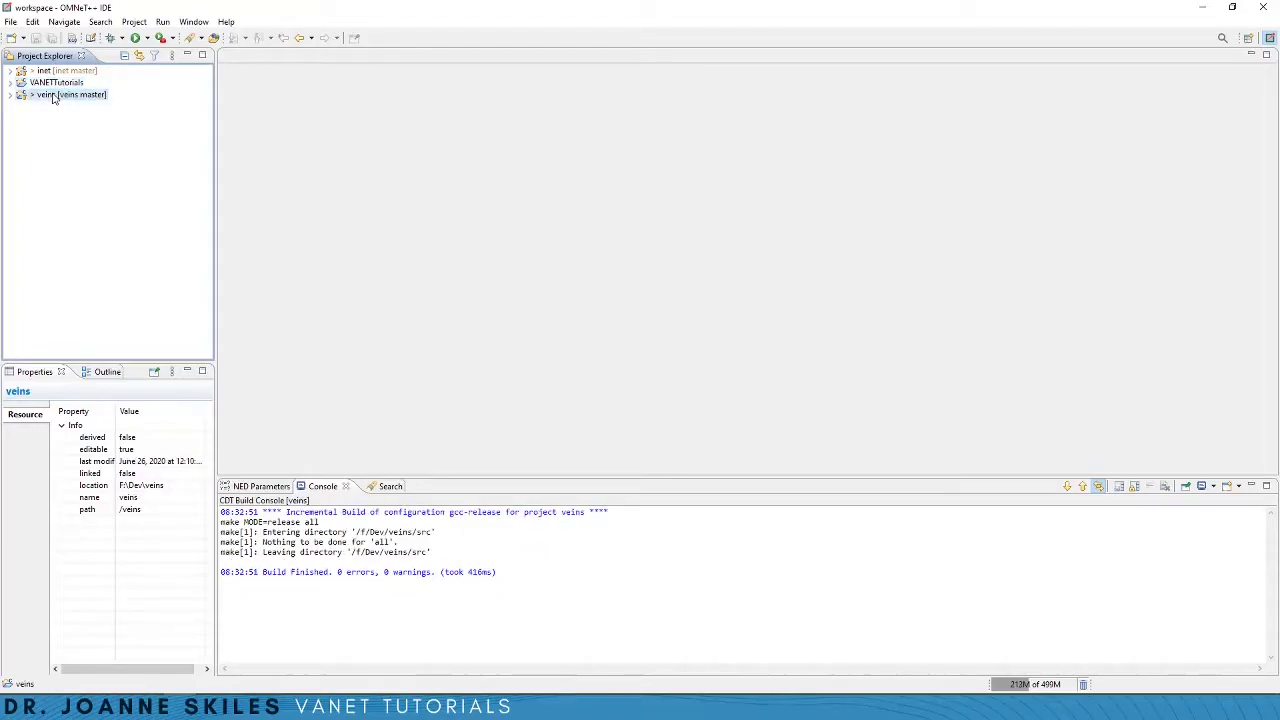
click(24, 87)
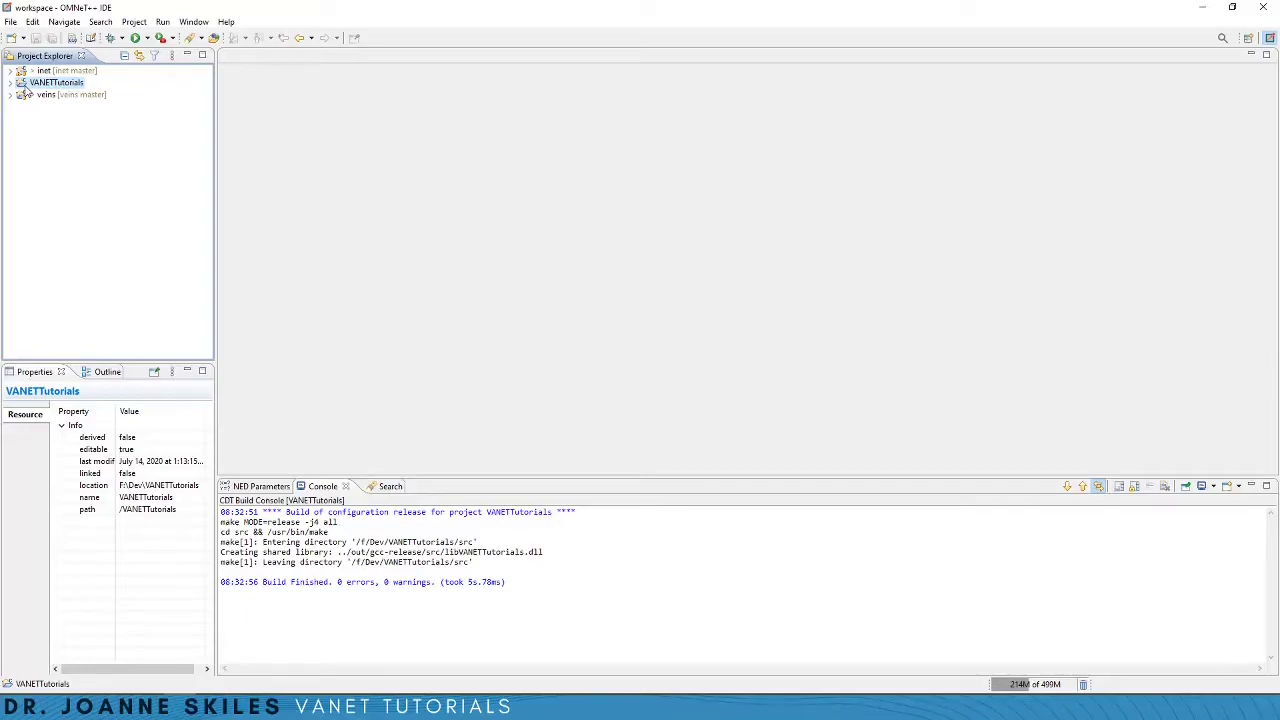
click(10, 83)
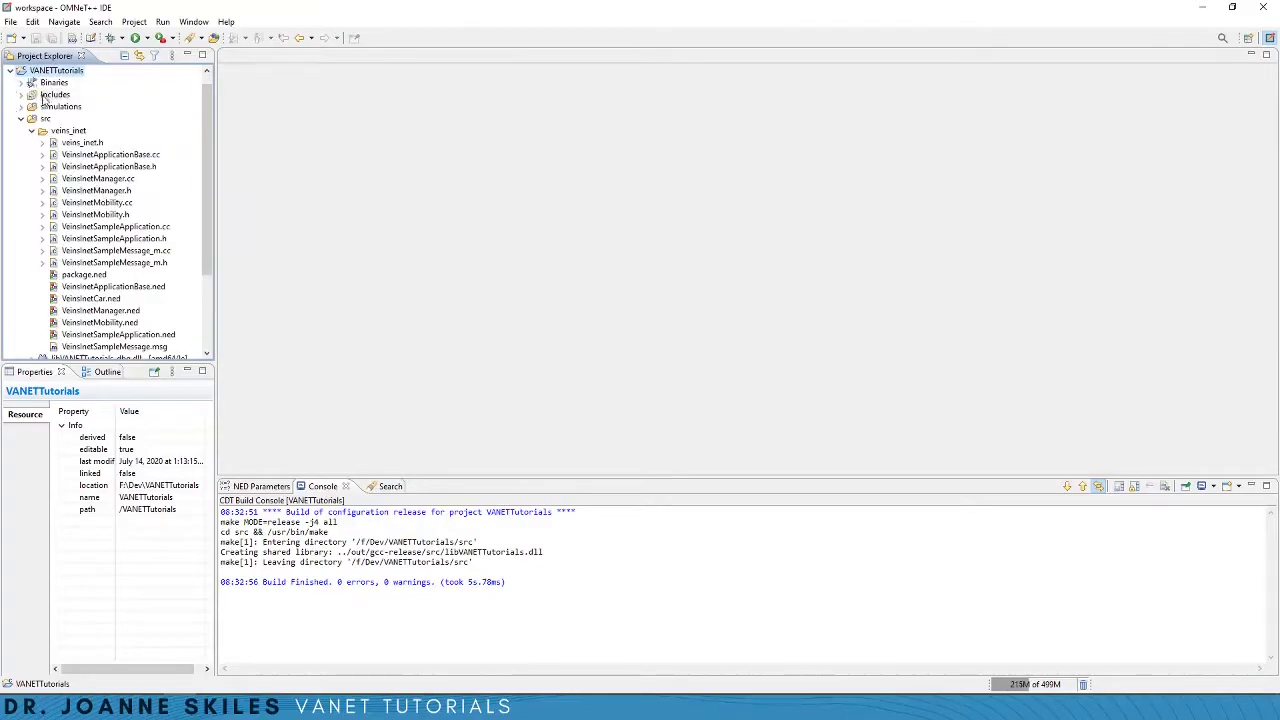
click(31, 130)
click(34, 133)
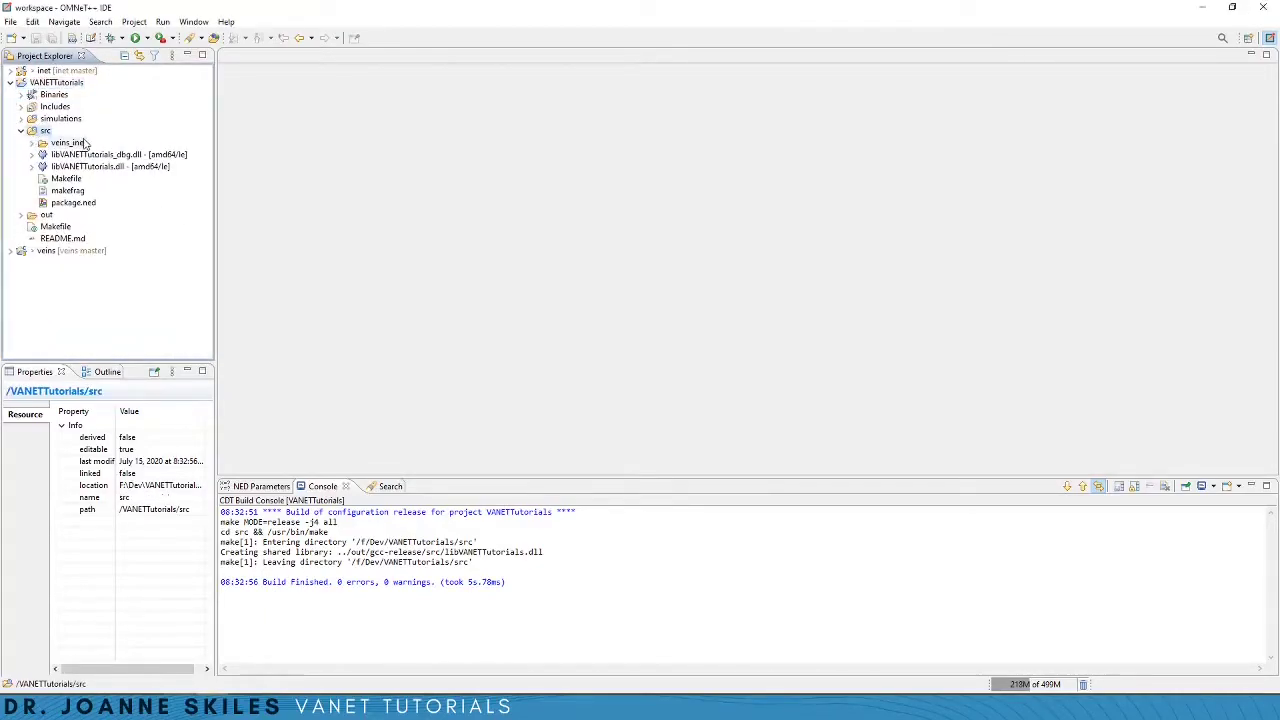
click(50, 144)
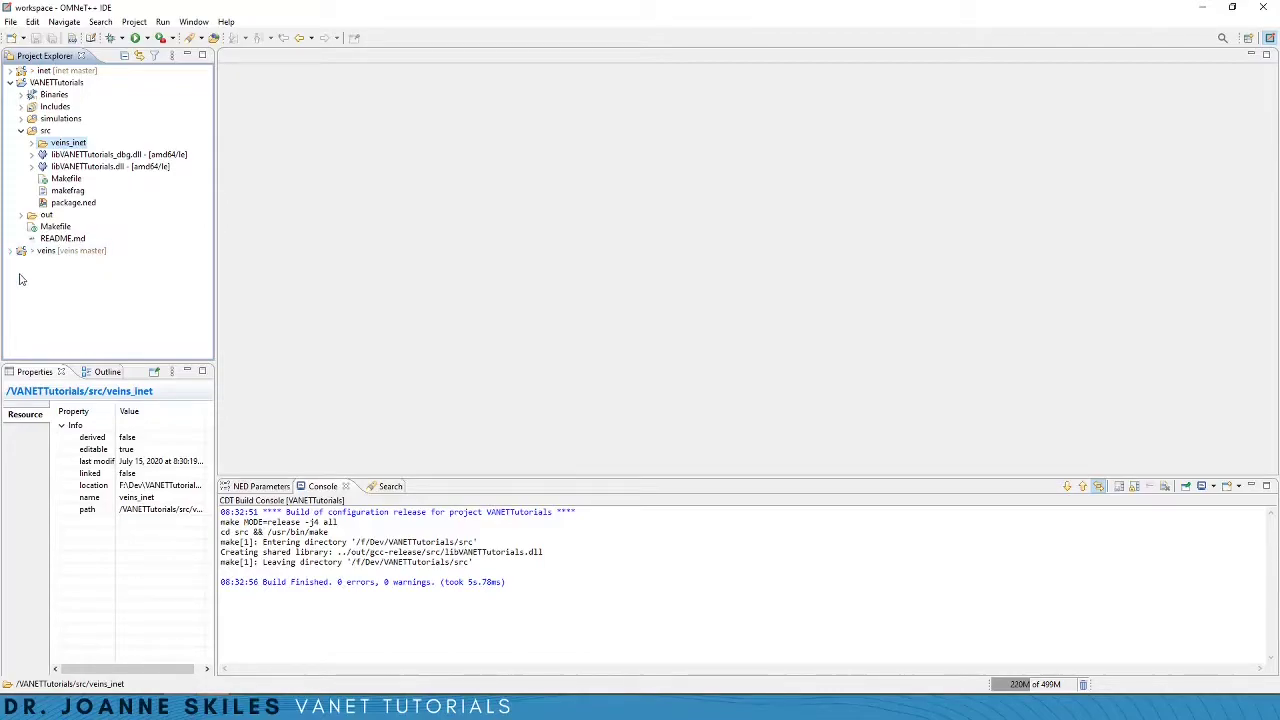
Step: Inspect the veins project's veins_inet and veins_inet3 subprojects, then collapse veins
click(12, 251)
double_click(62, 239)
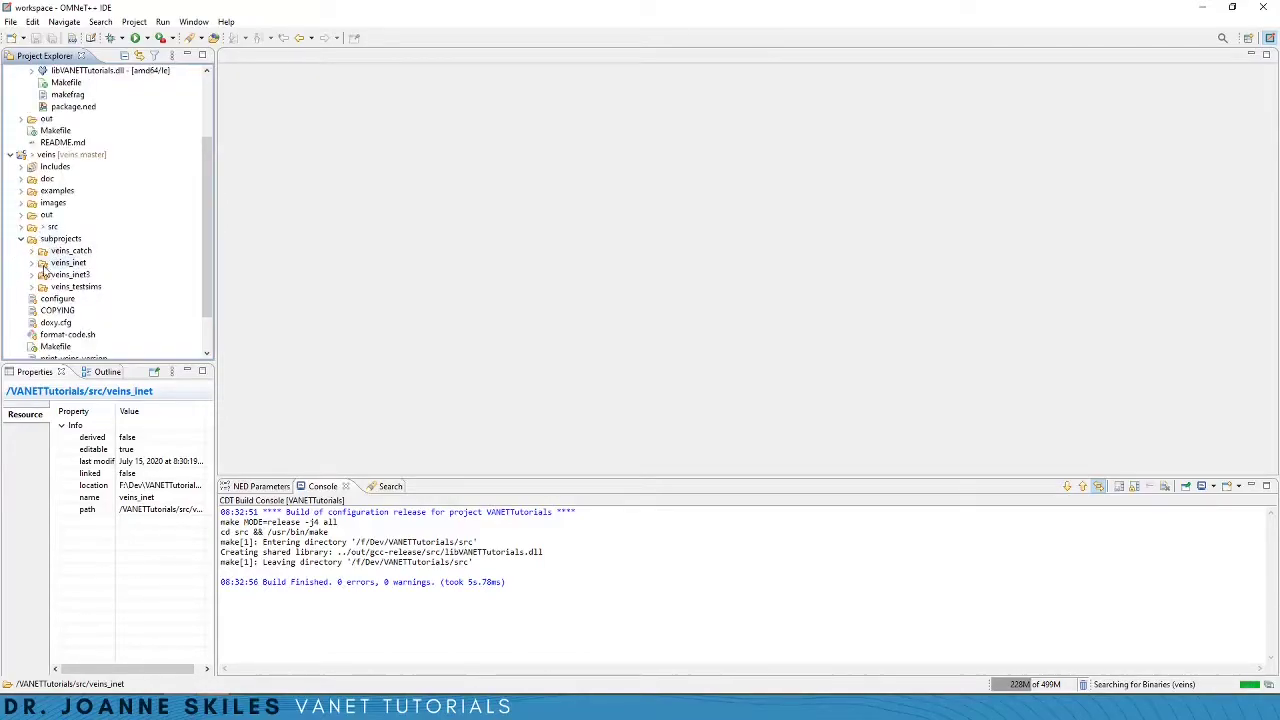
click(70, 264)
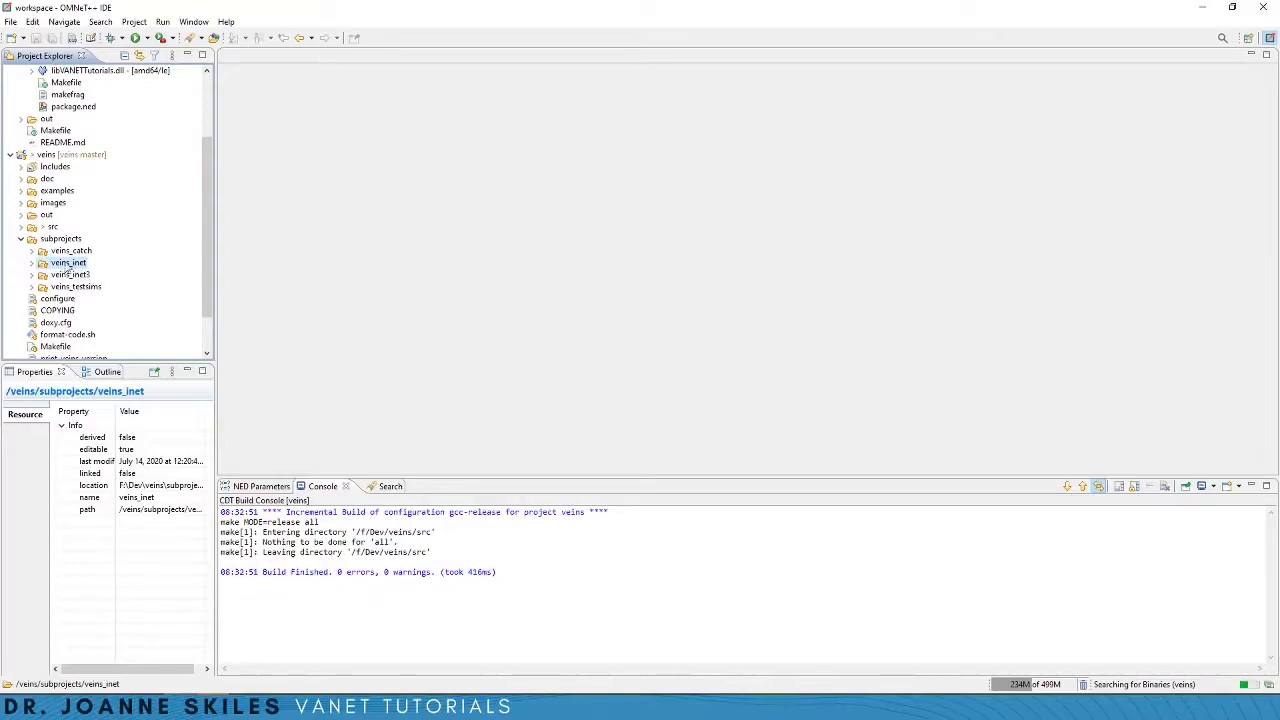
click(70, 298)
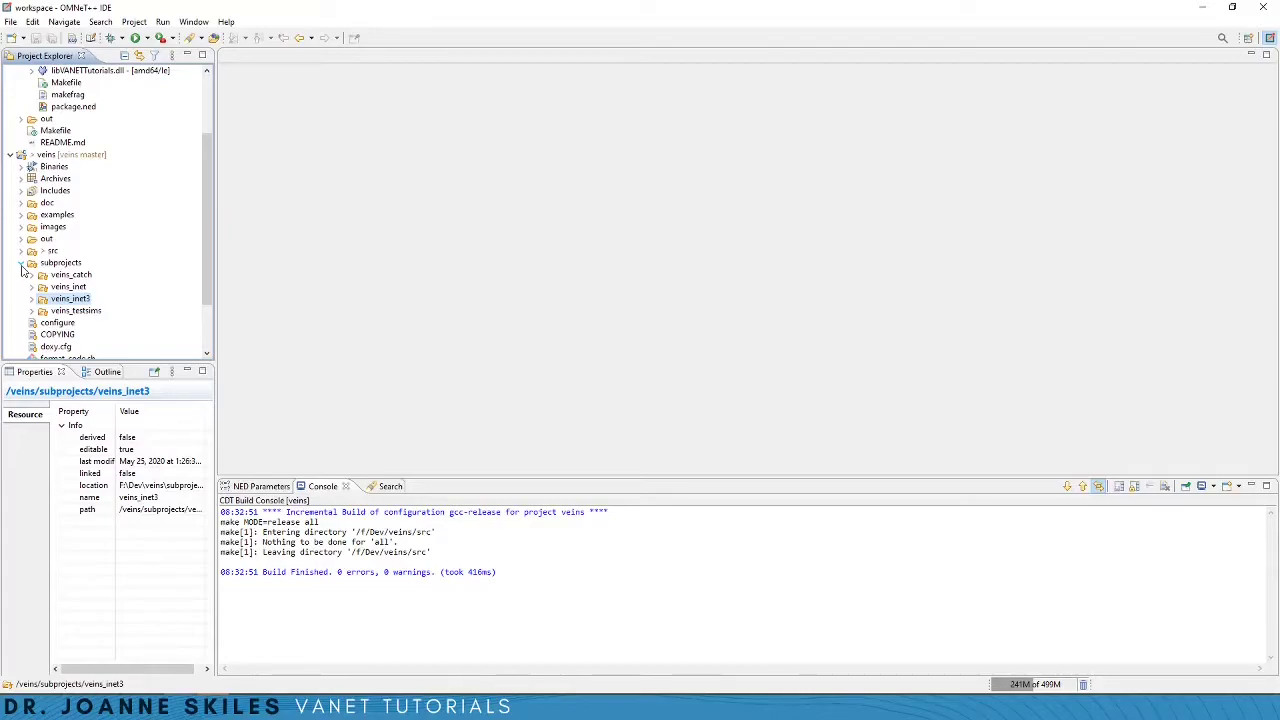
click(65, 287)
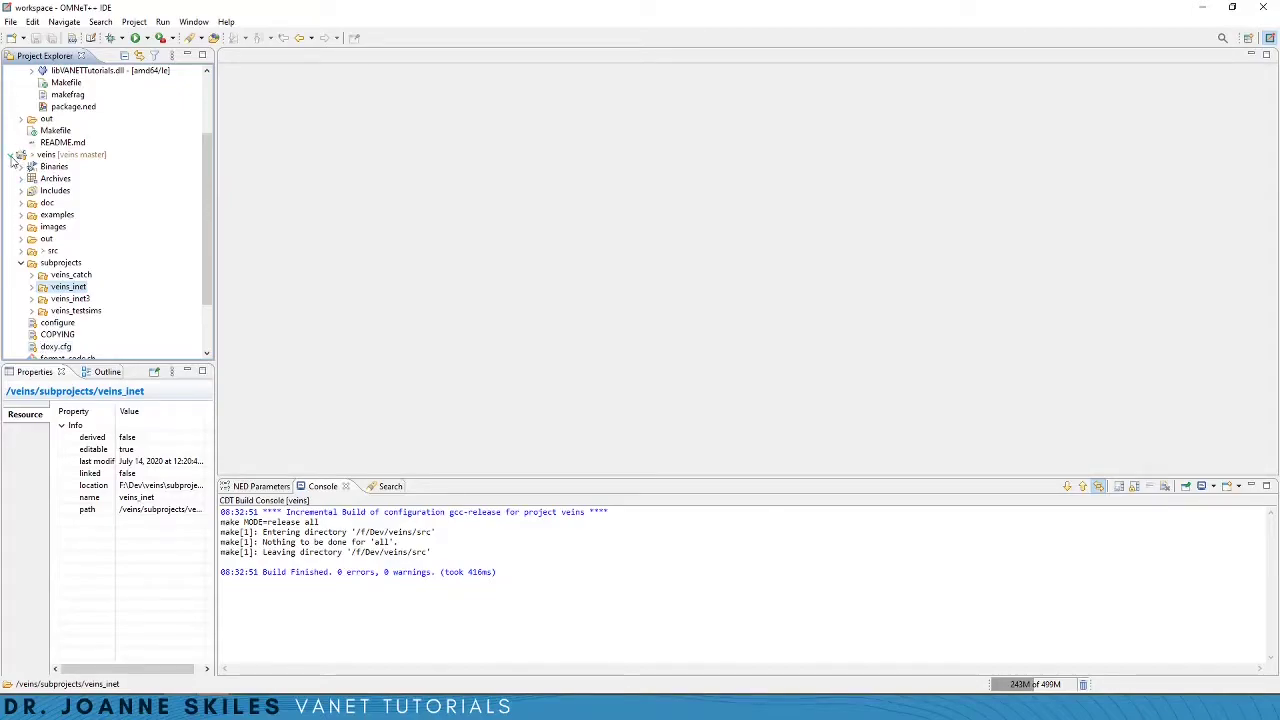
click(12, 154)
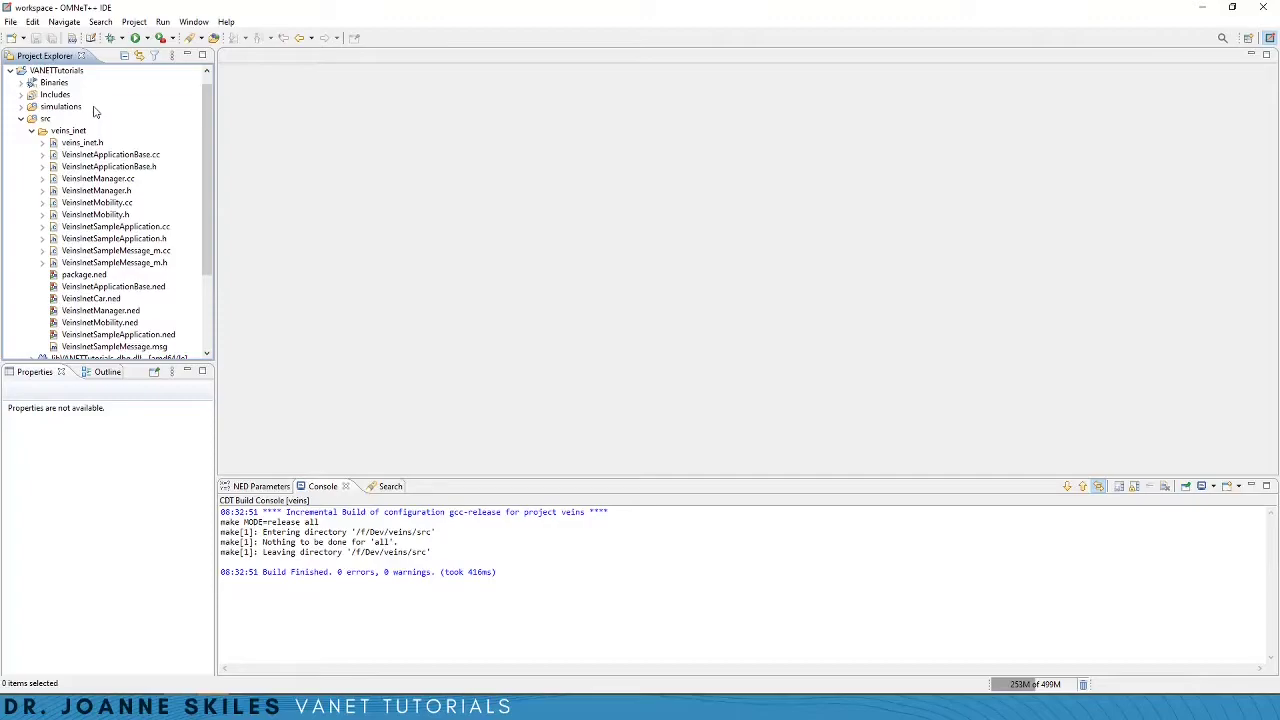
Step: Open simulations/veins_inet/Scenario.ned and view it as NED source text
click(68, 130)
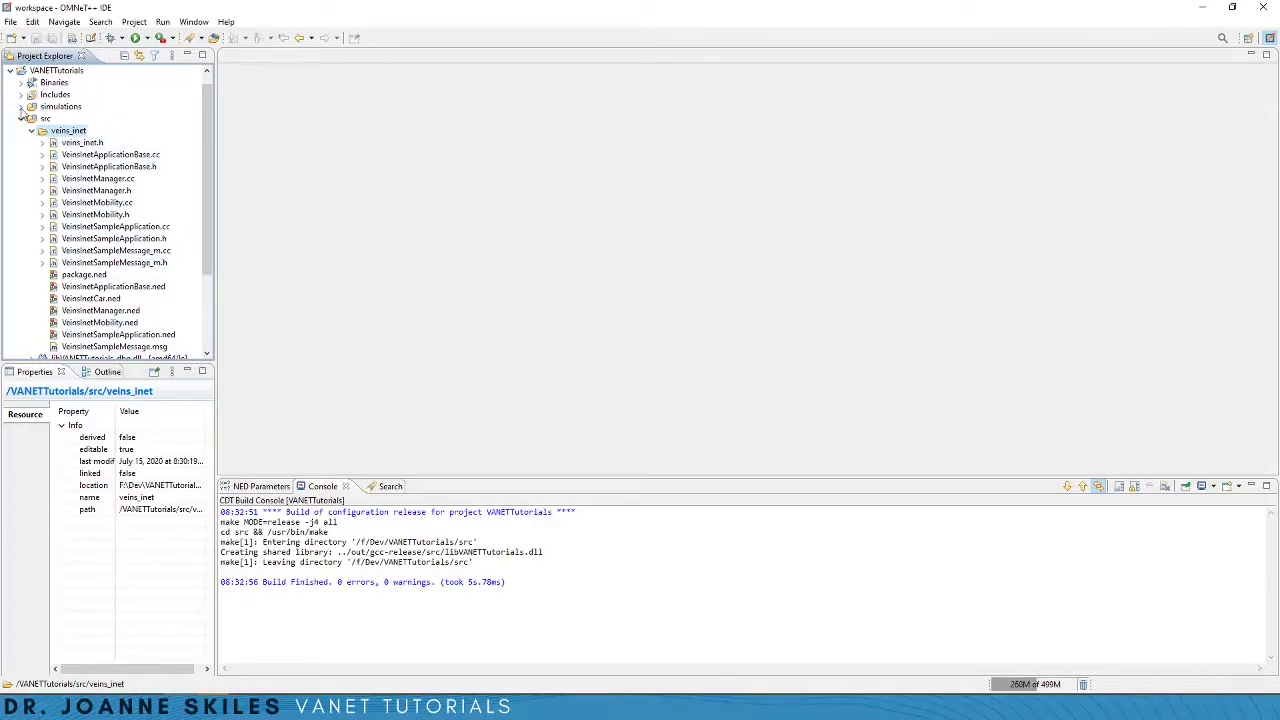
click(21, 107)
click(58, 143)
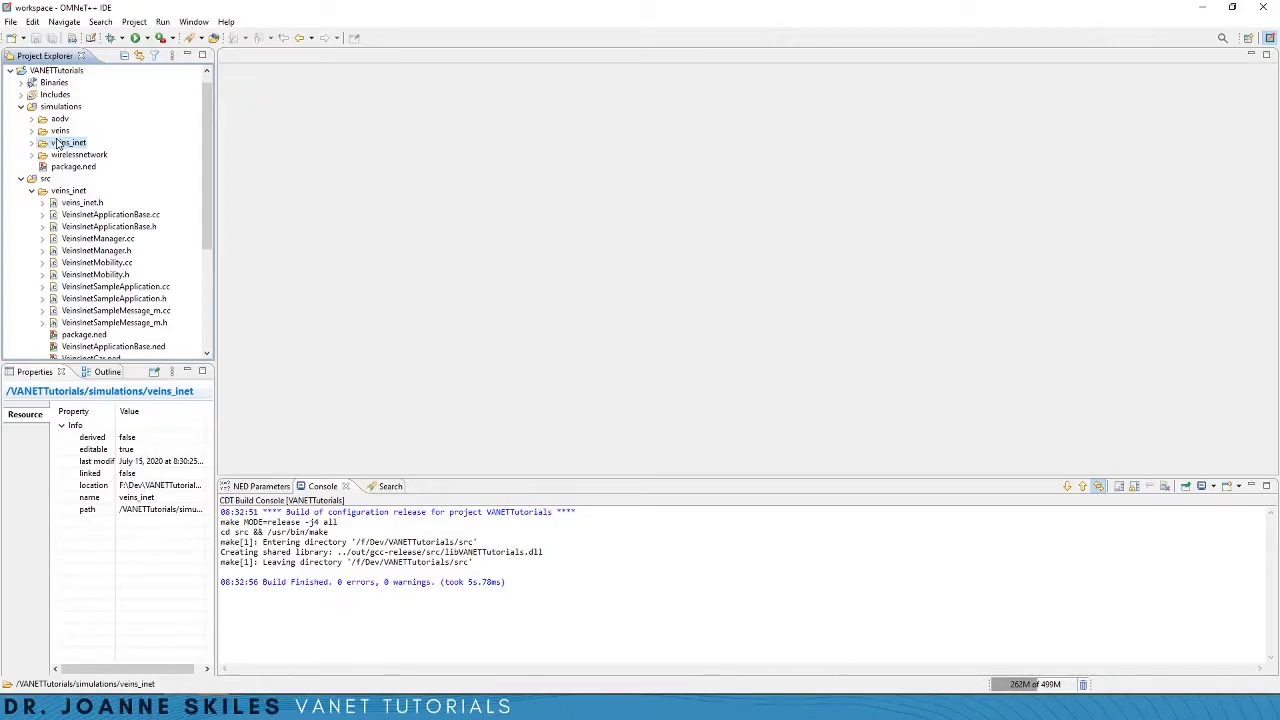
click(32, 146)
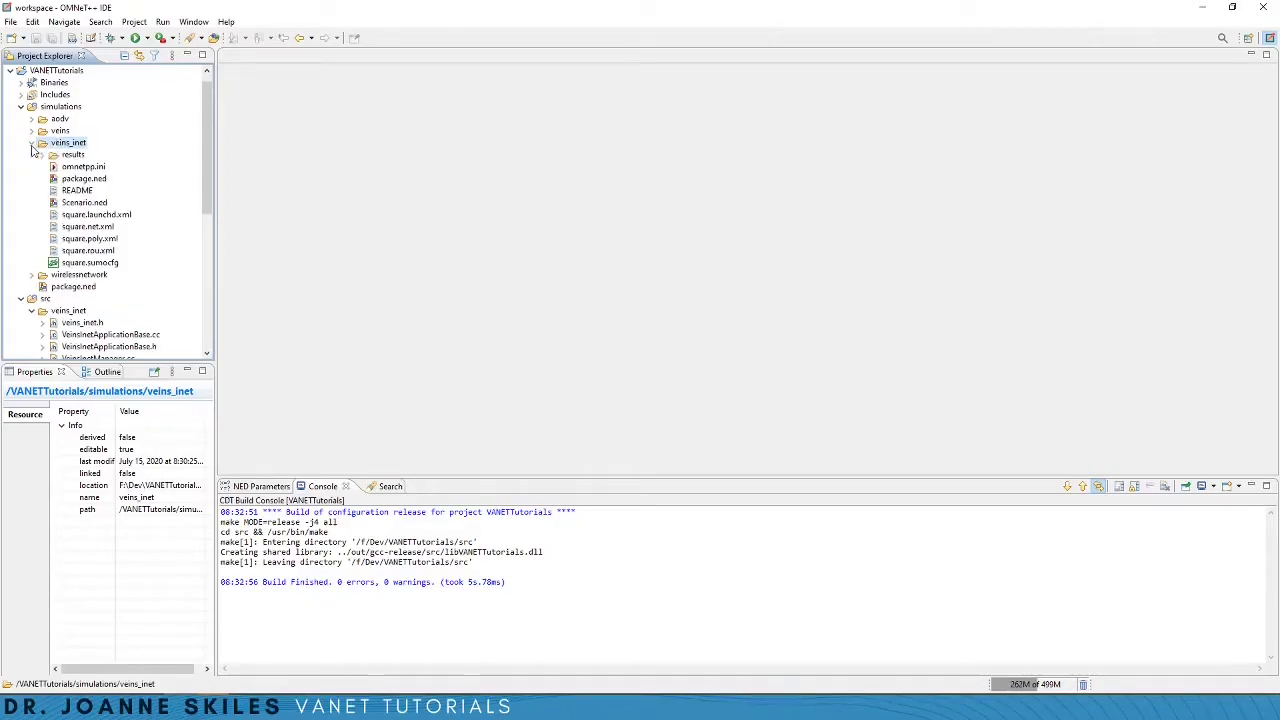
double_click(84, 202)
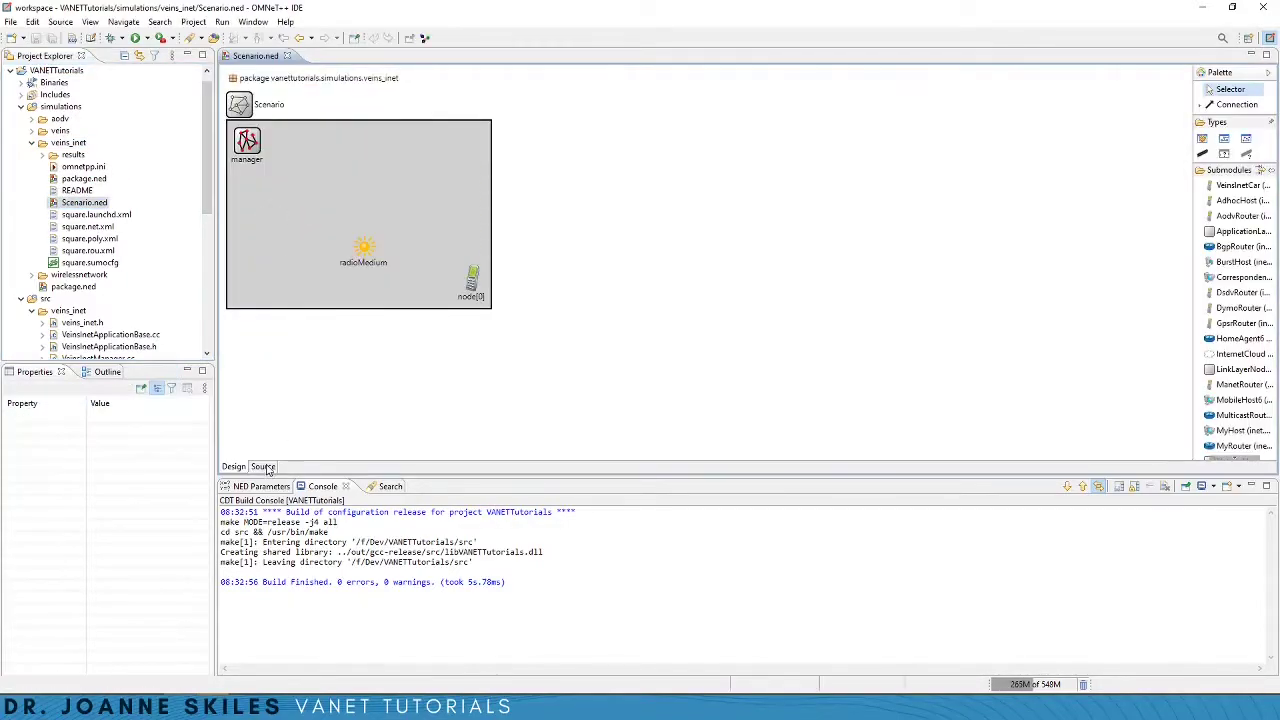
click(263, 467)
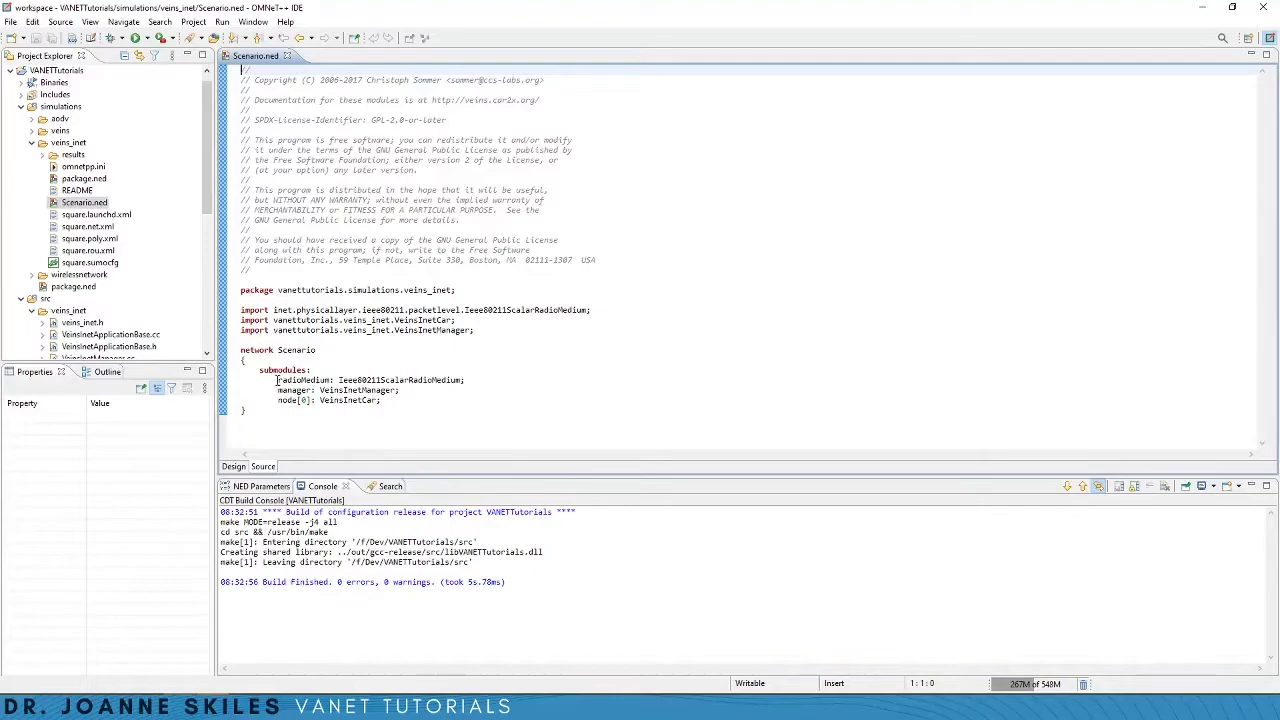
Step: From the node[0] submodule line, go to the VeinsInetCar module declaration
drag(277, 381, 466, 381)
key(End)
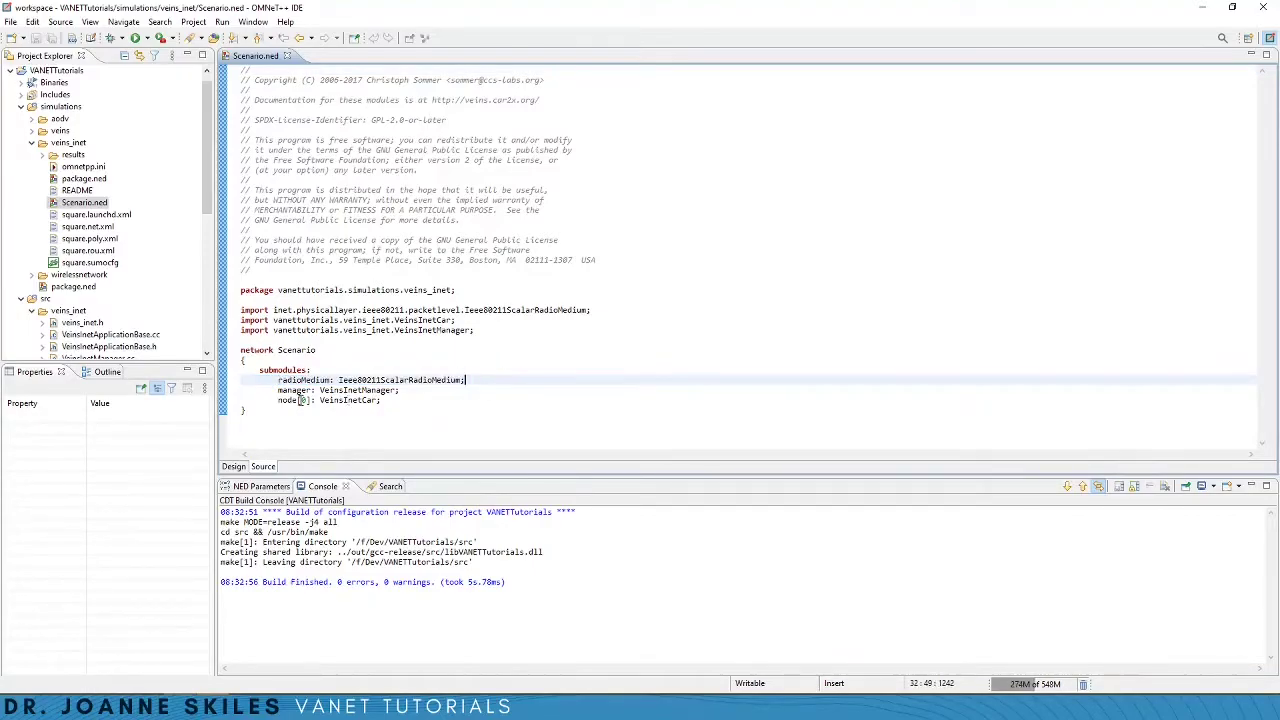
click(333, 390)
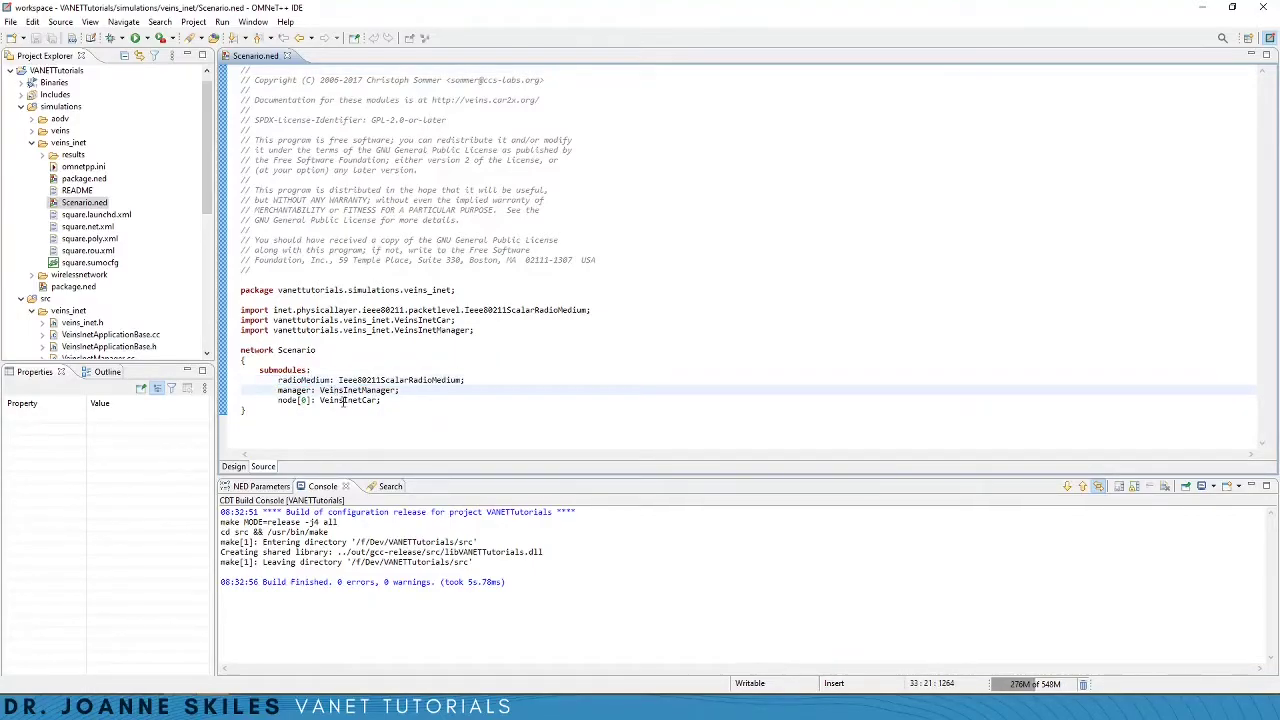
click(278, 406)
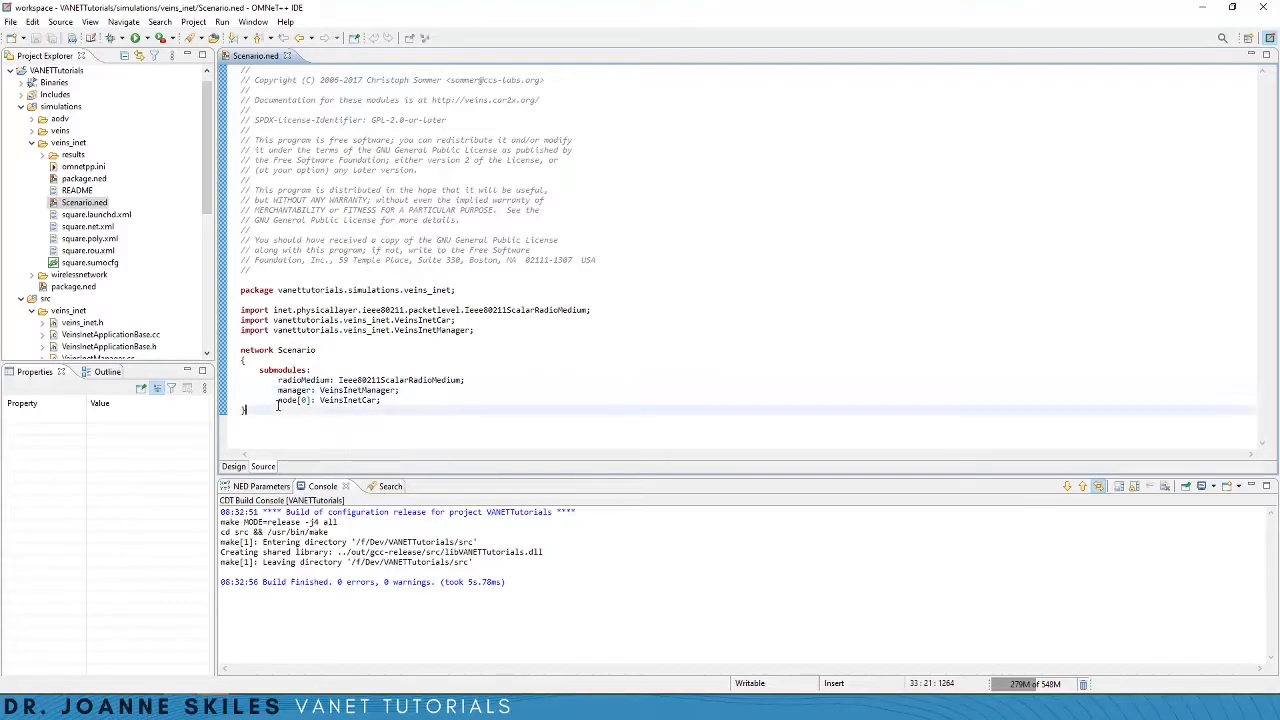
triple_click(278, 401)
click(278, 401)
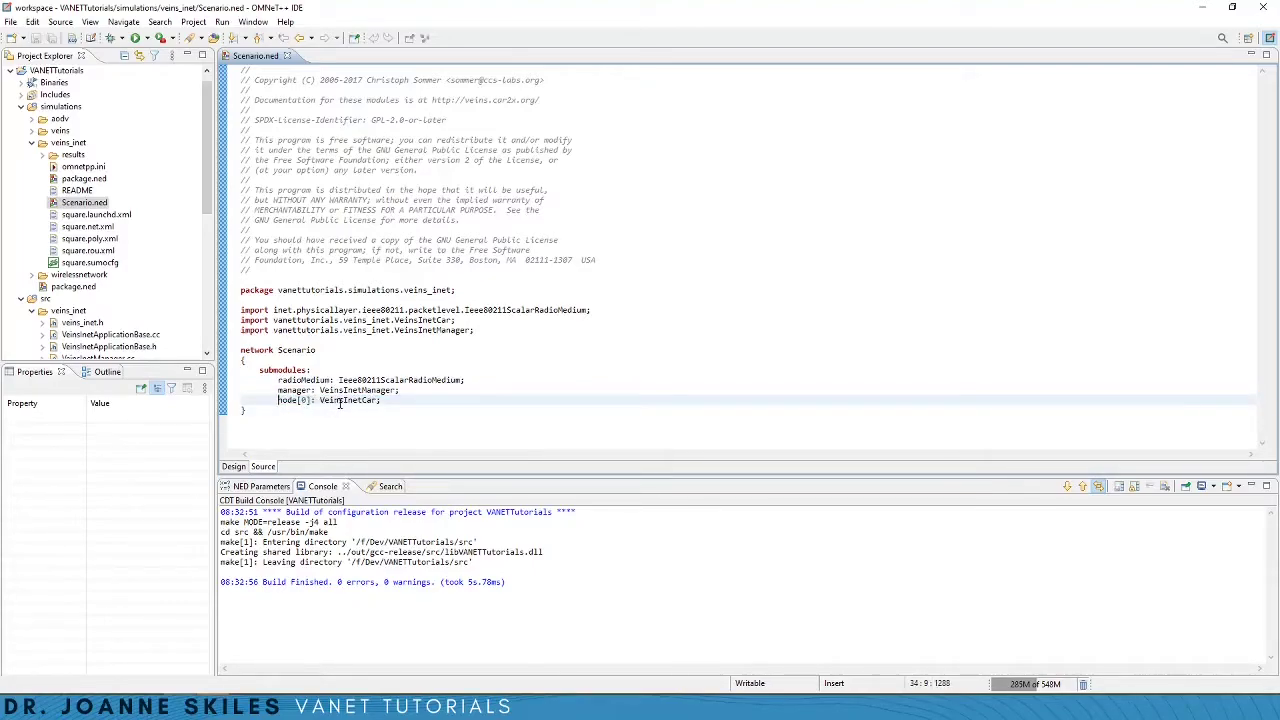
mouse_move(345, 400)
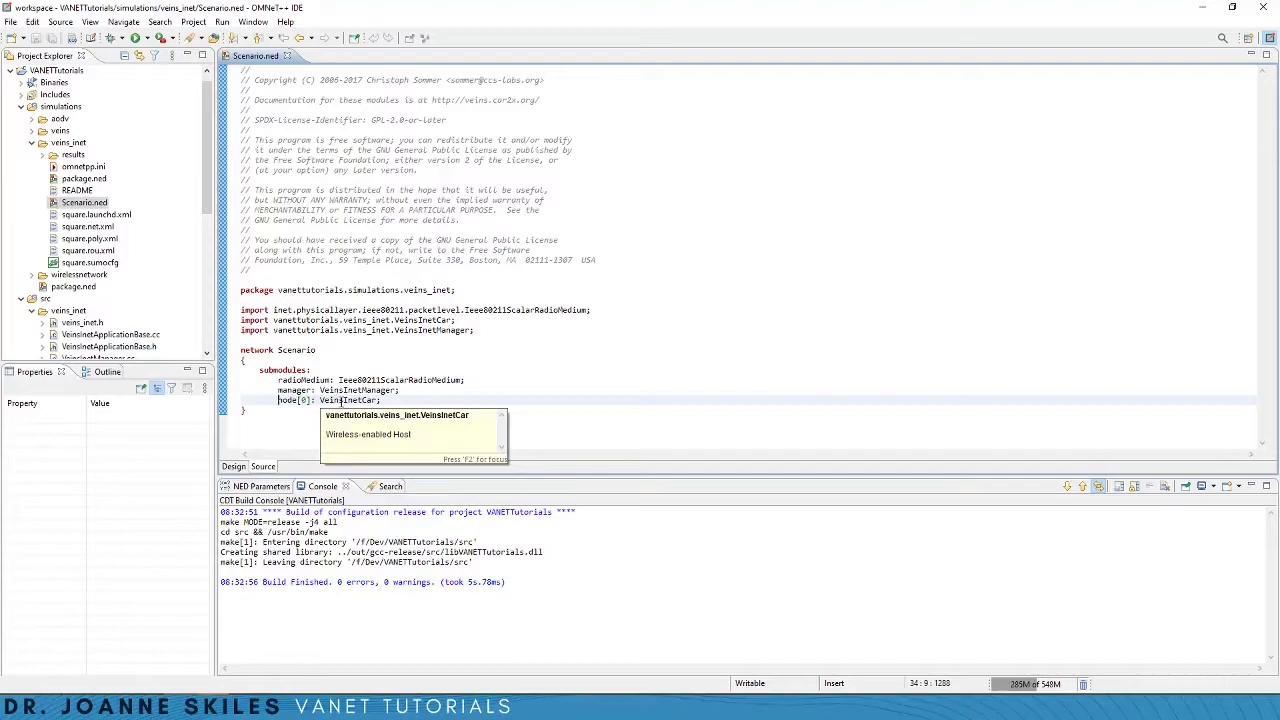
right_click(345, 404)
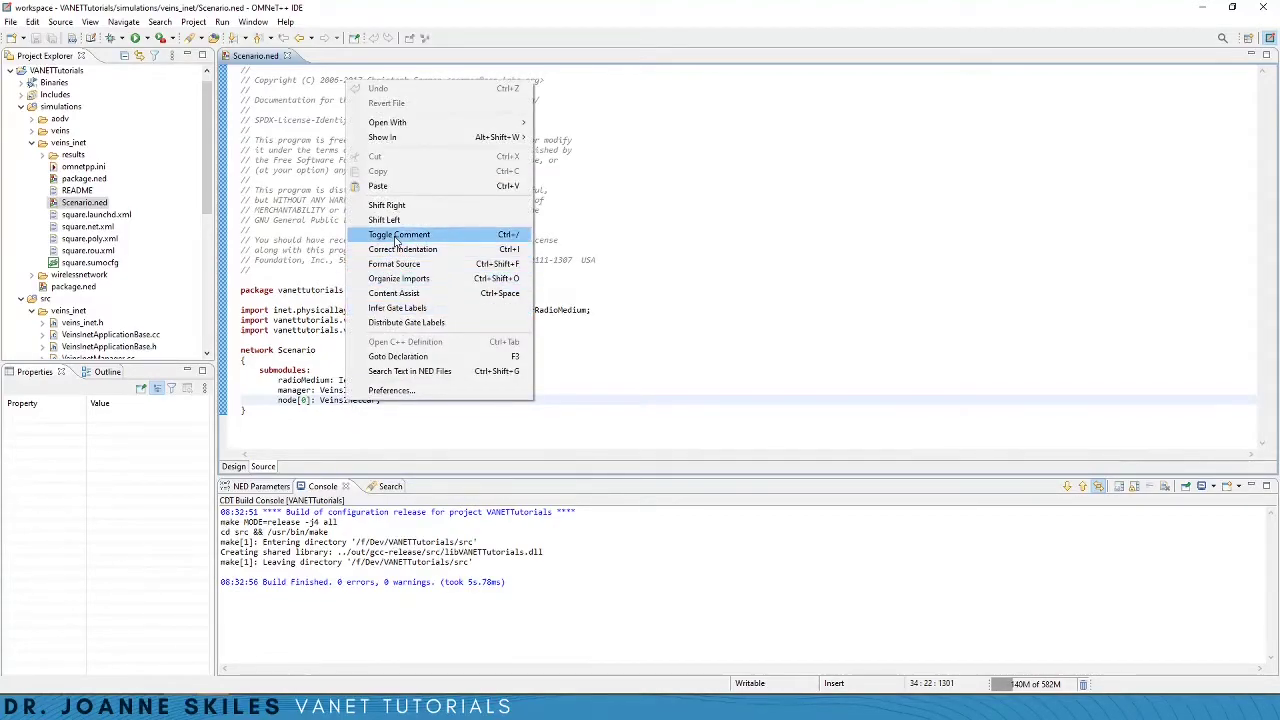
click(398, 356)
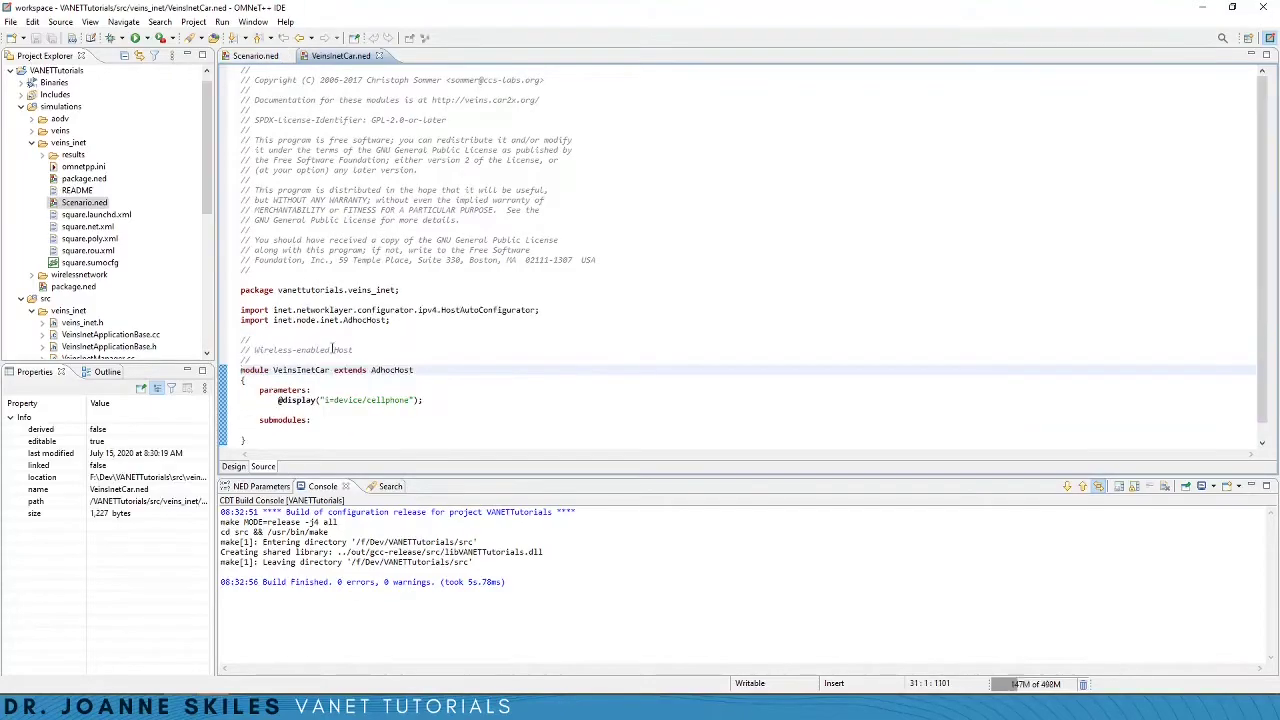
Step: Select 'extends AdhocHost' in VeinsInetCar.ned, then open the veins_inet omnetpp.ini
drag(330, 354, 414, 354)
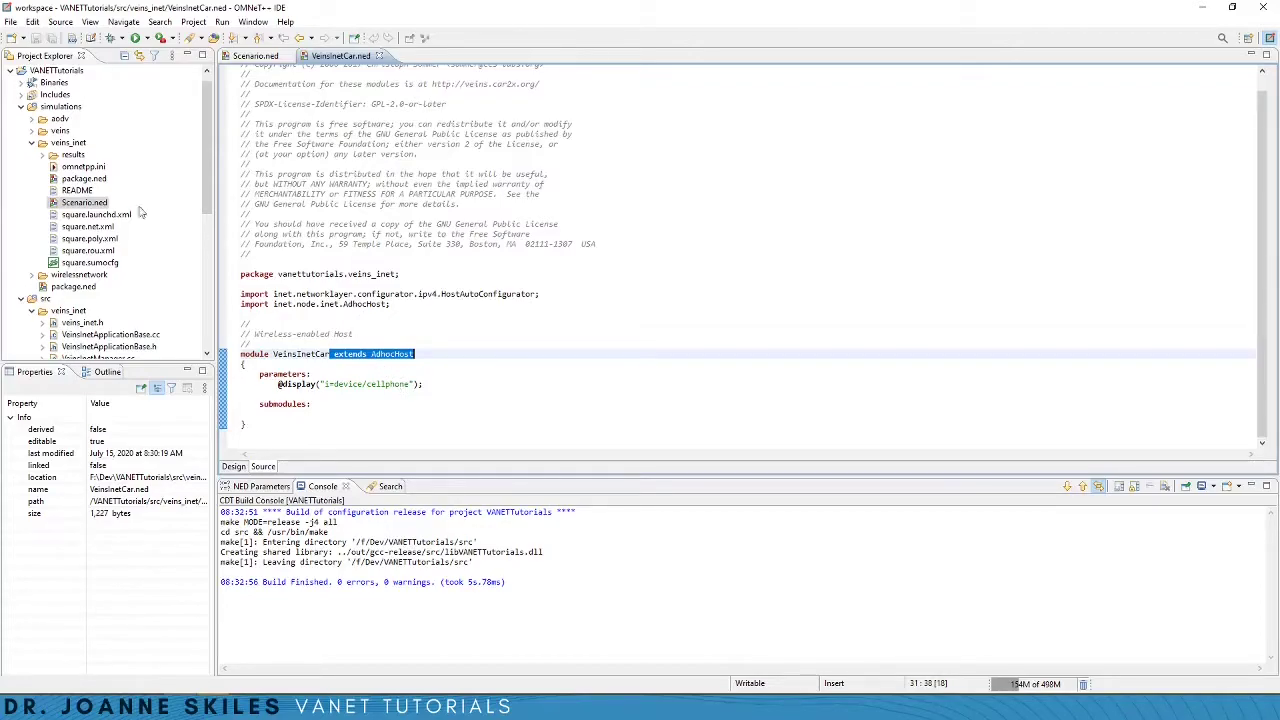
double_click(84, 166)
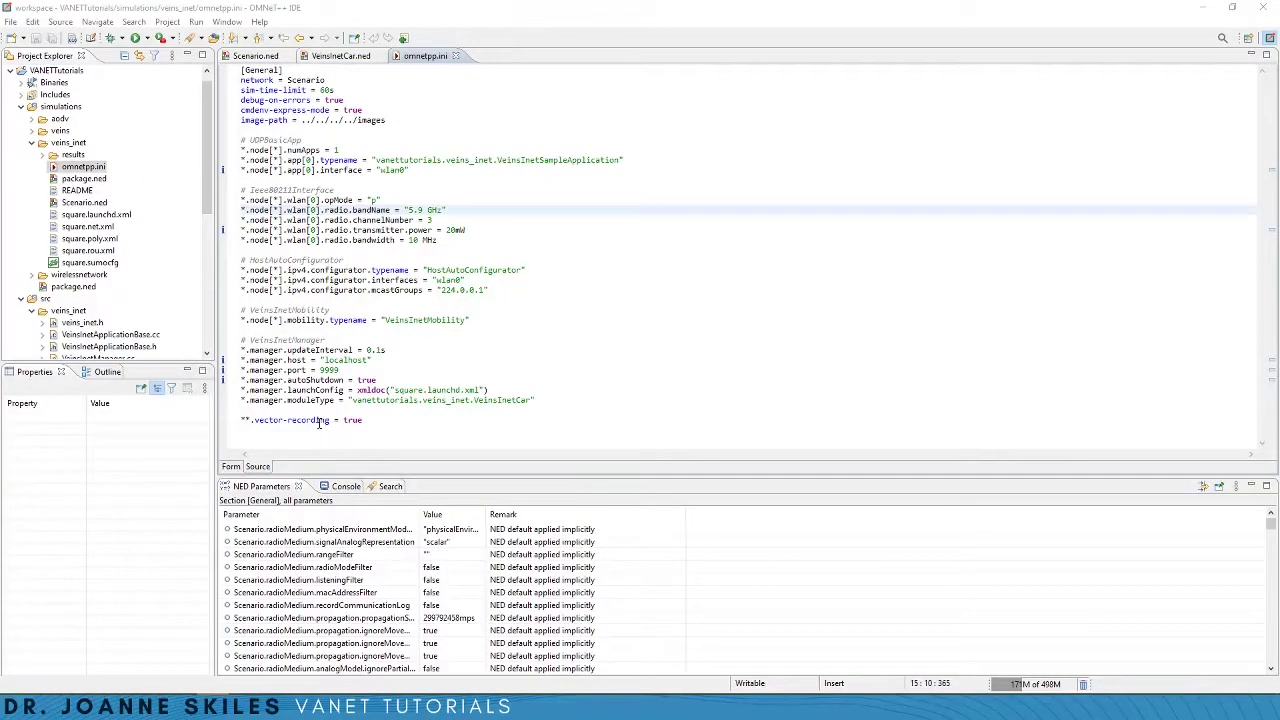
Step: Read the VeinsInetMobility mobility typename setting and open VeinsInetMobility.ned
drag(241, 310, 332, 310)
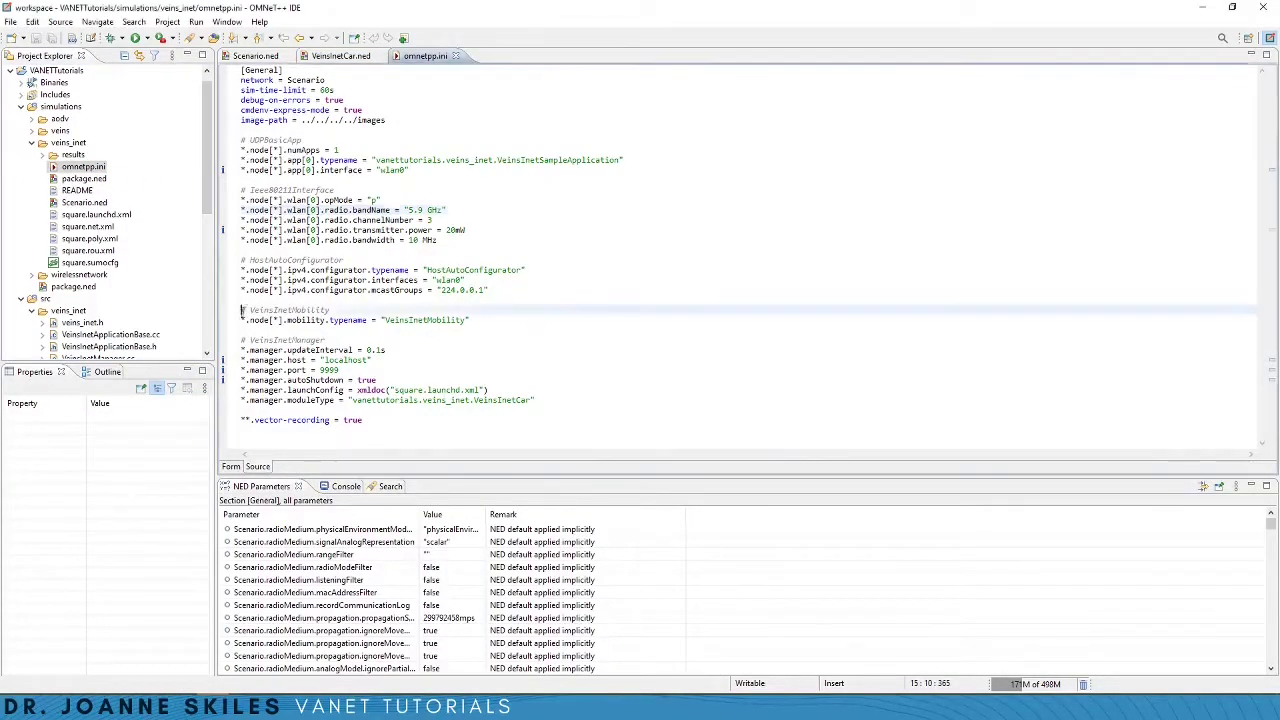
click(330, 320)
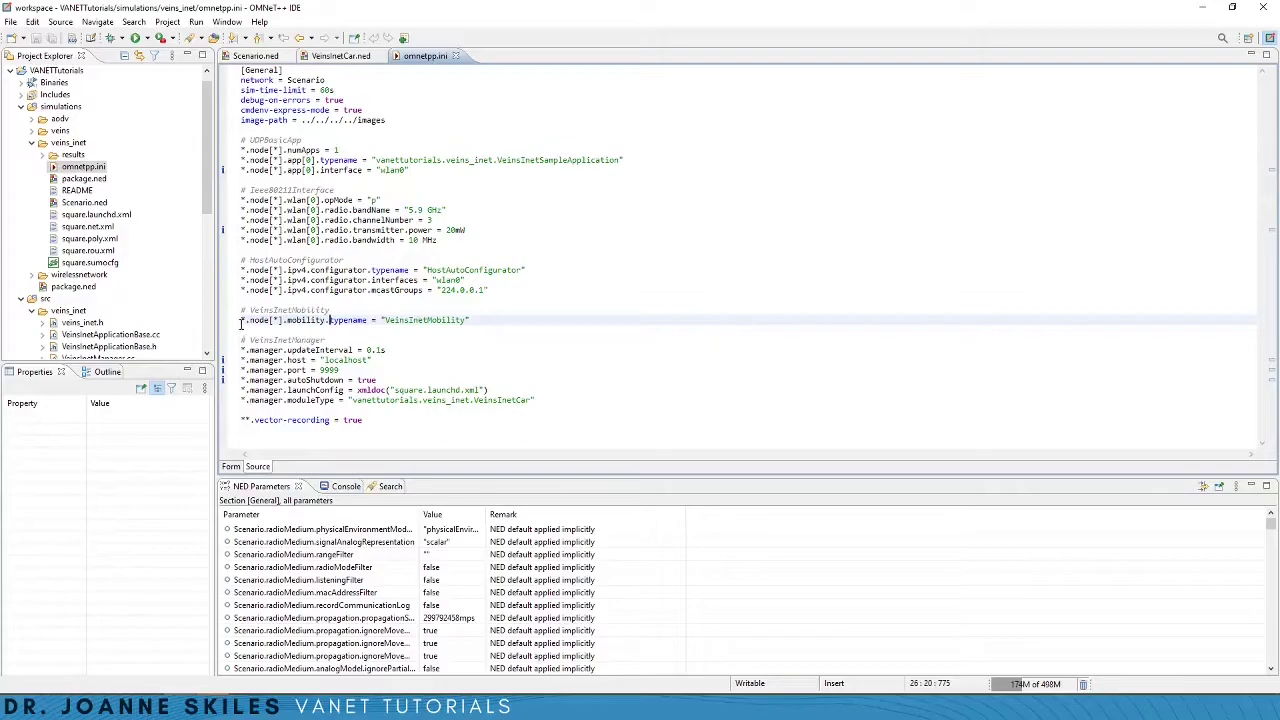
click(286, 320)
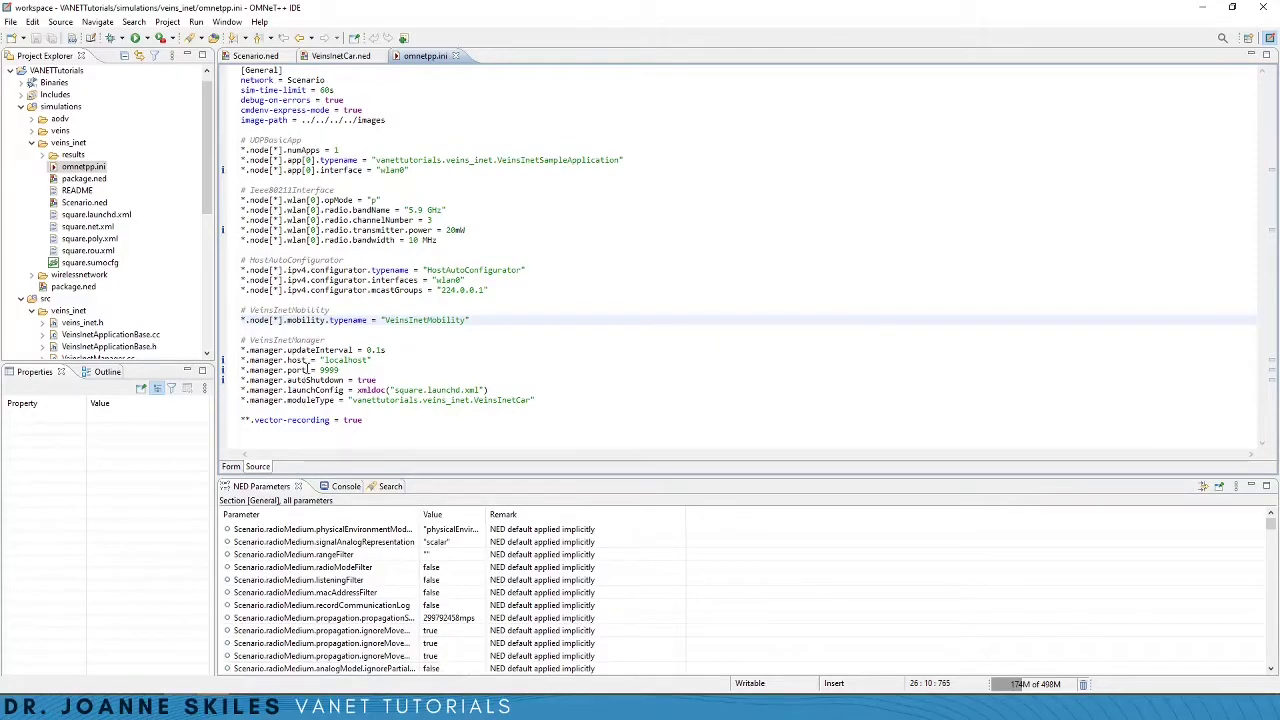
click(429, 320)
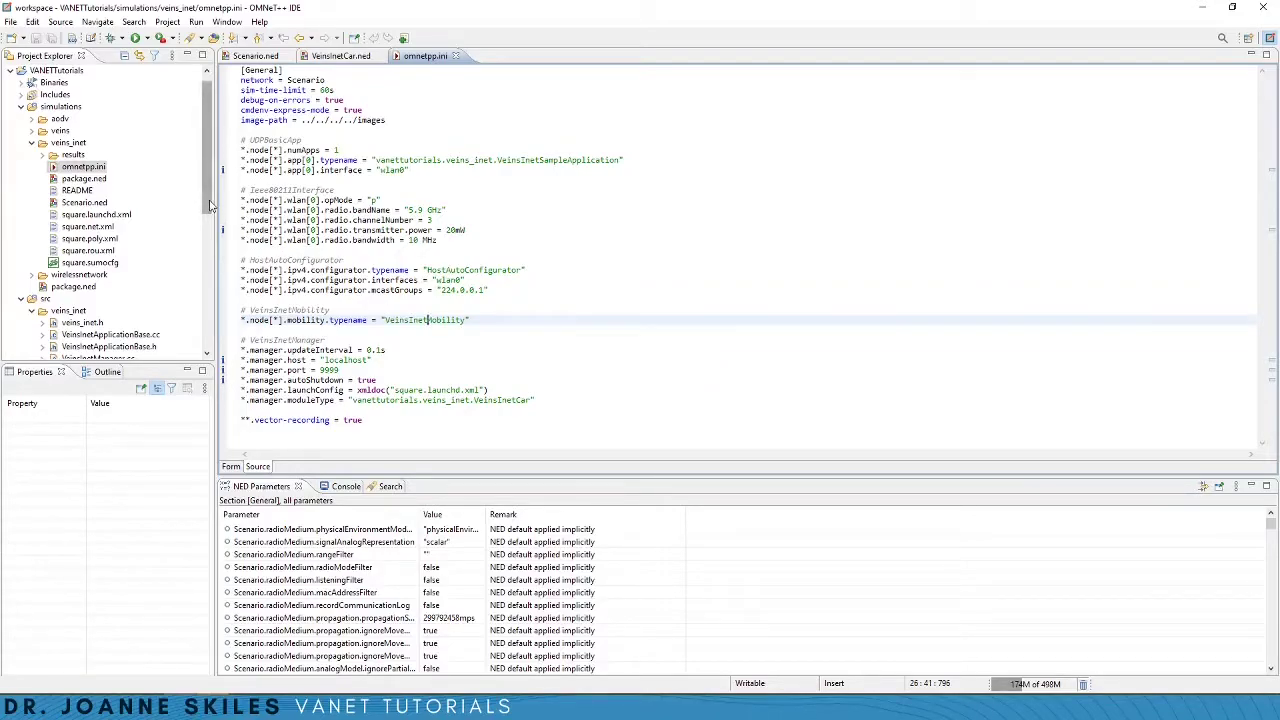
drag(208, 205, 205, 277)
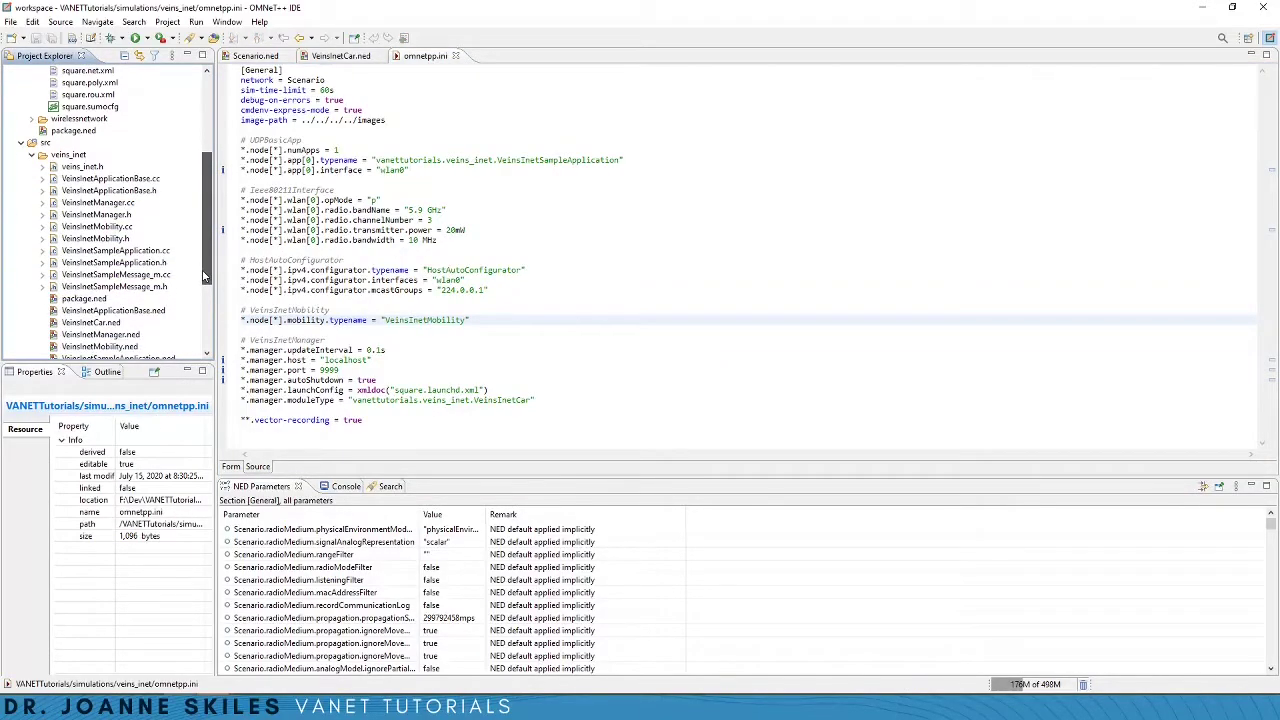
double_click(136, 348)
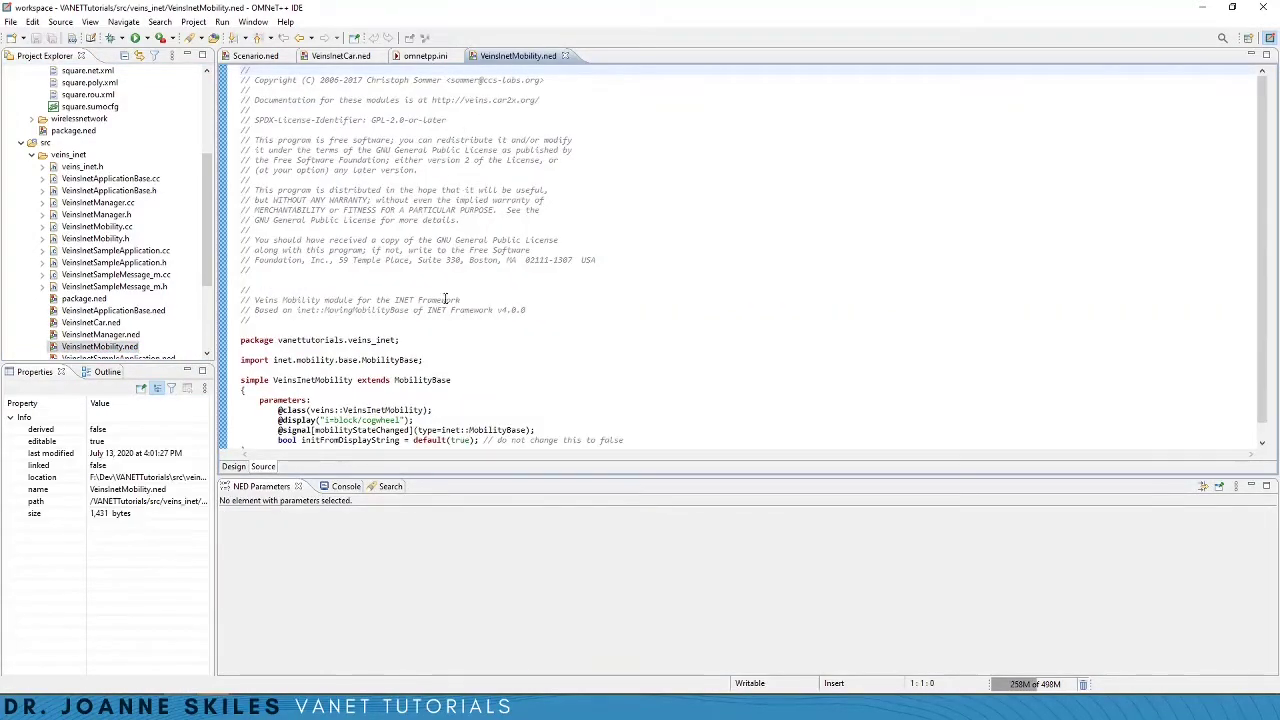
Step: Open VeinsInetMobility.h and review its class deriving from inet::MobilityBase
click(441, 320)
scroll(441, 320, down, 1)
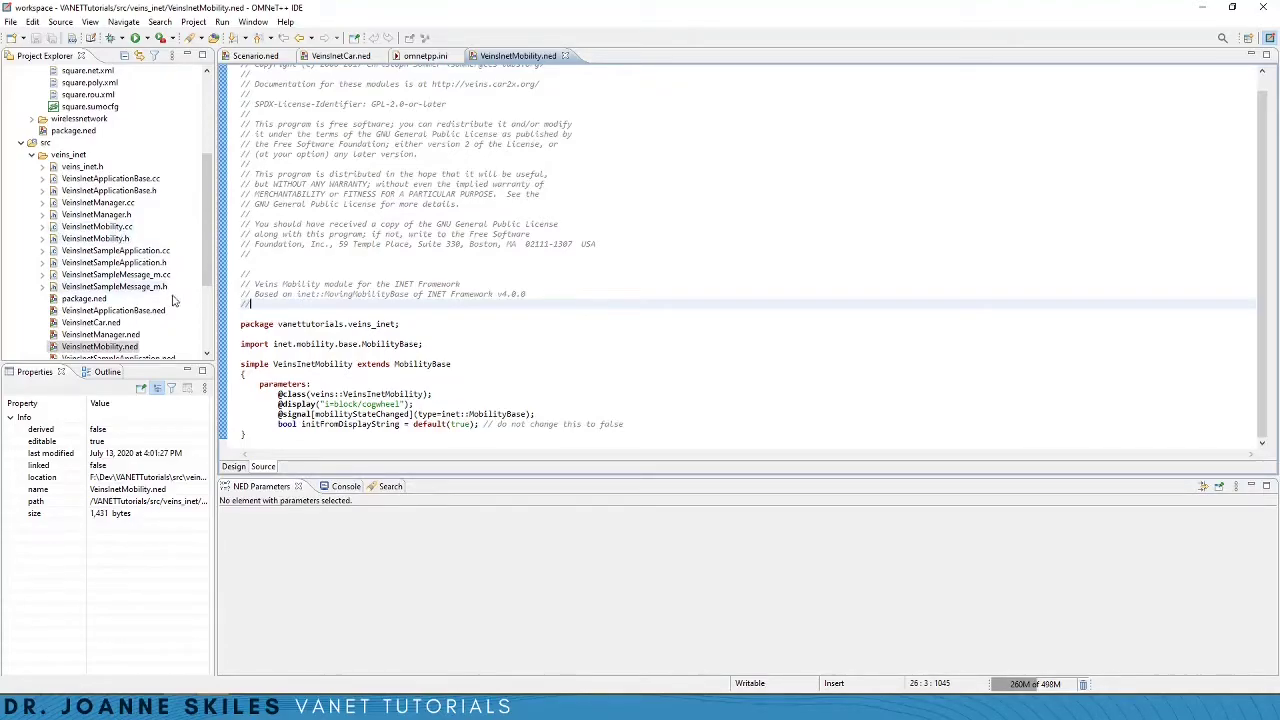
double_click(95, 238)
scroll(409, 331, down, 5)
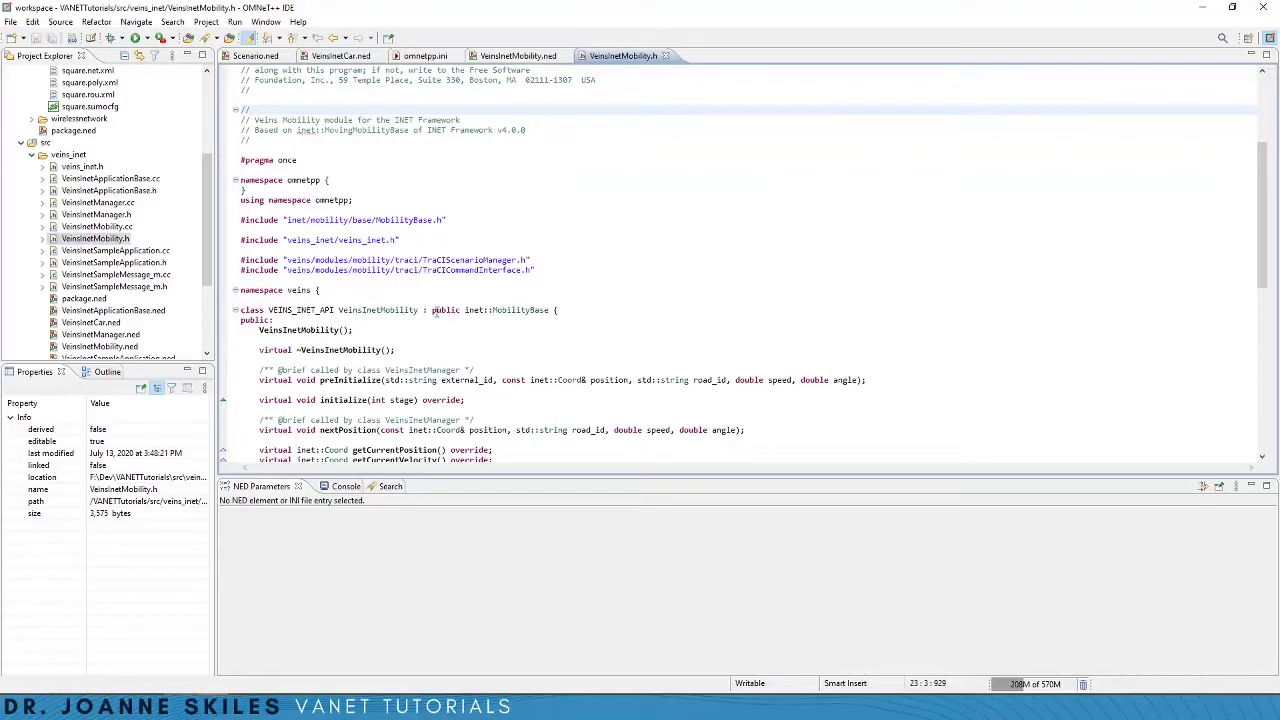
click(498, 318)
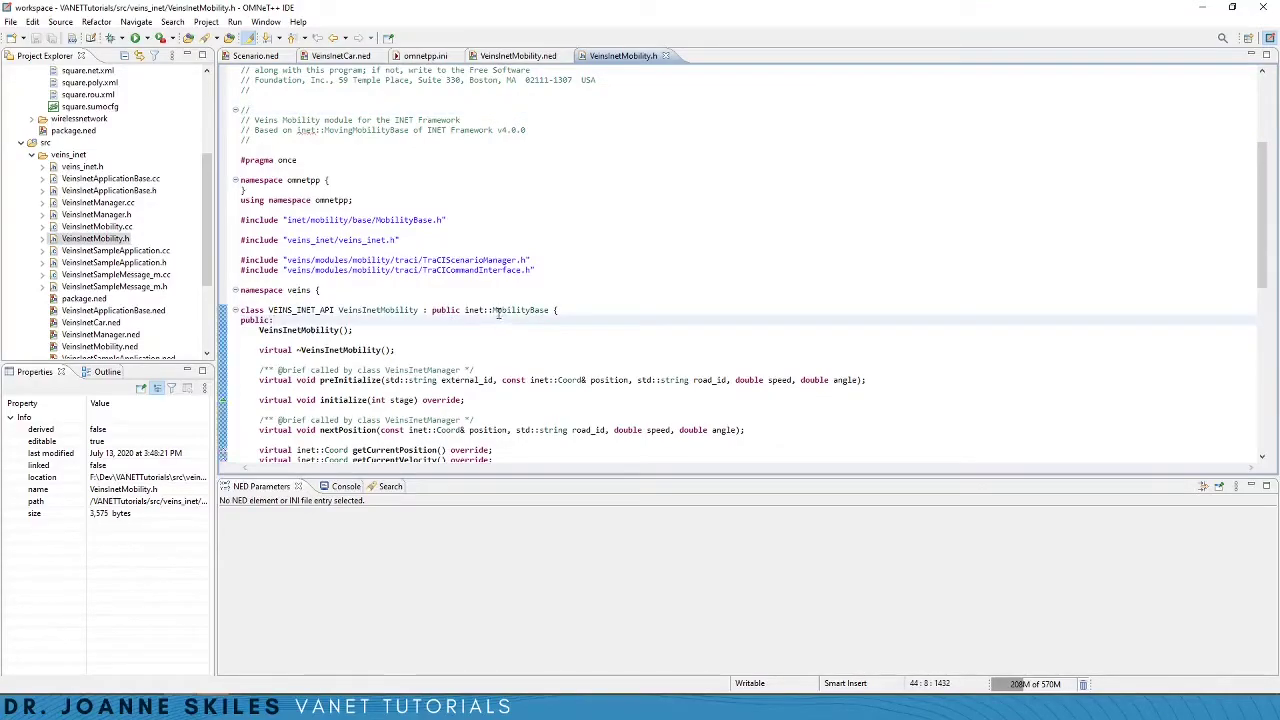
click(351, 250)
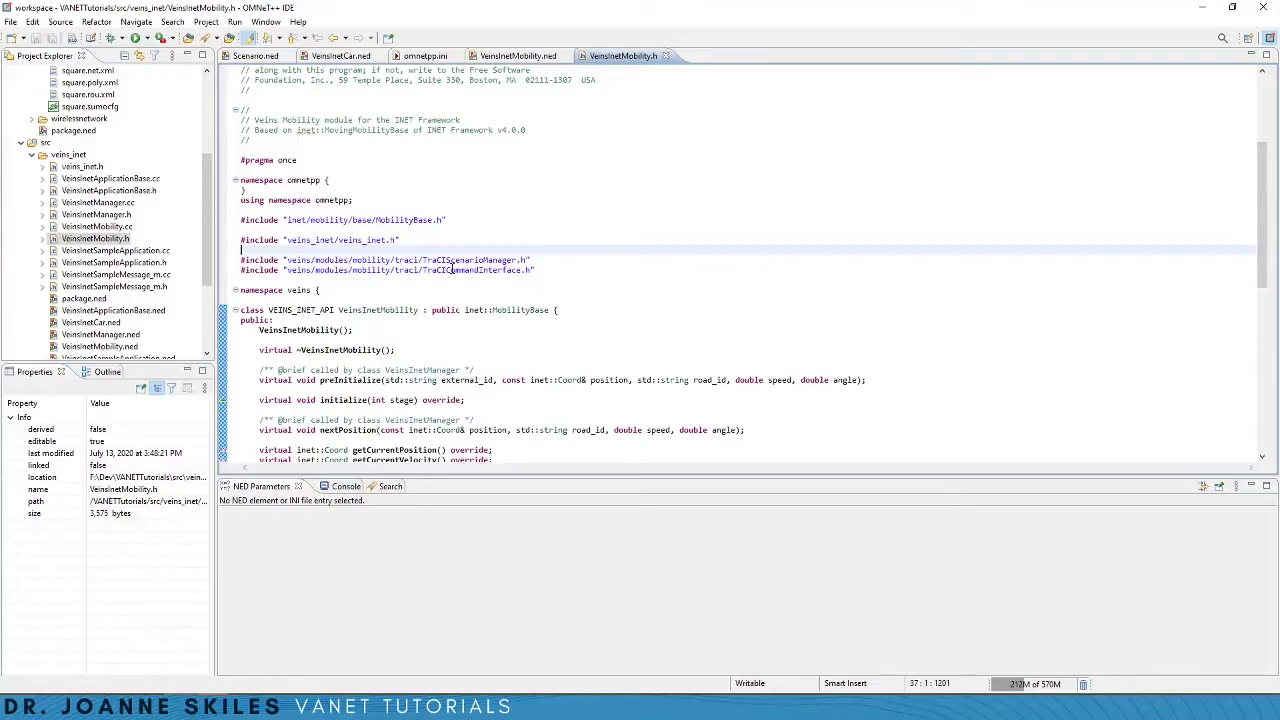
click(255, 55)
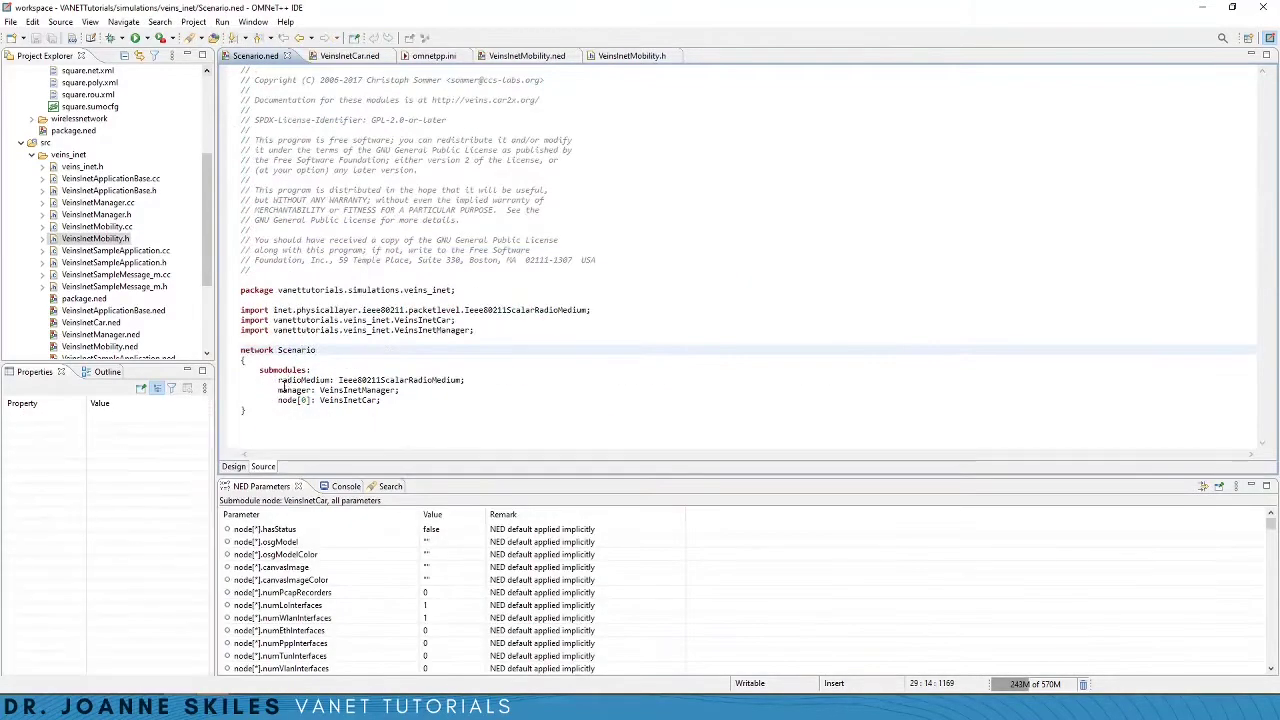
drag(276, 390, 322, 391)
click(333, 390)
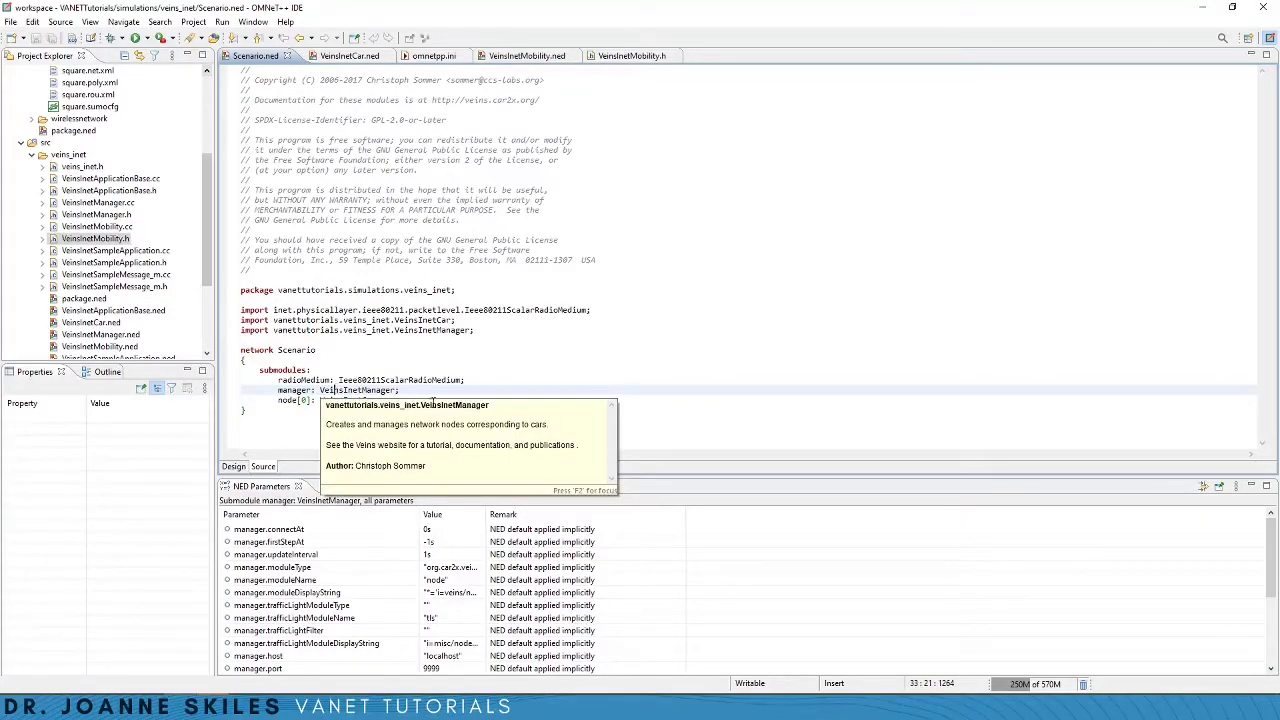
click(437, 392)
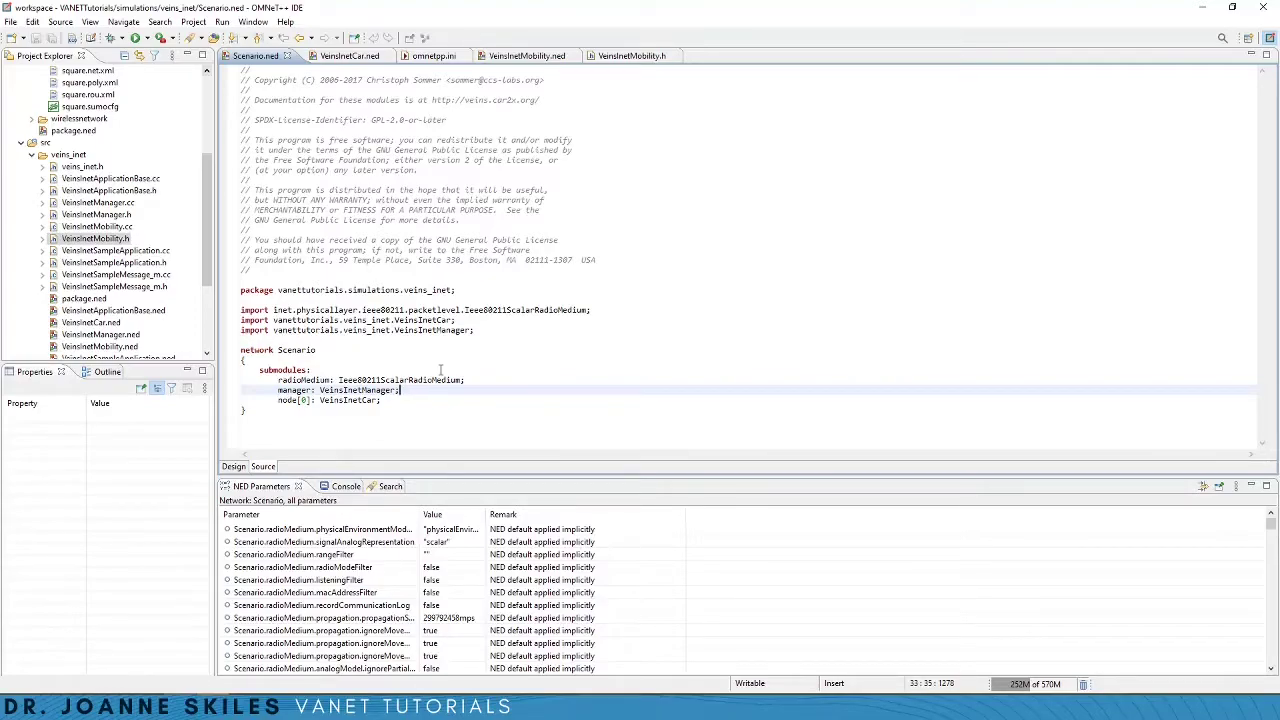
click(440, 280)
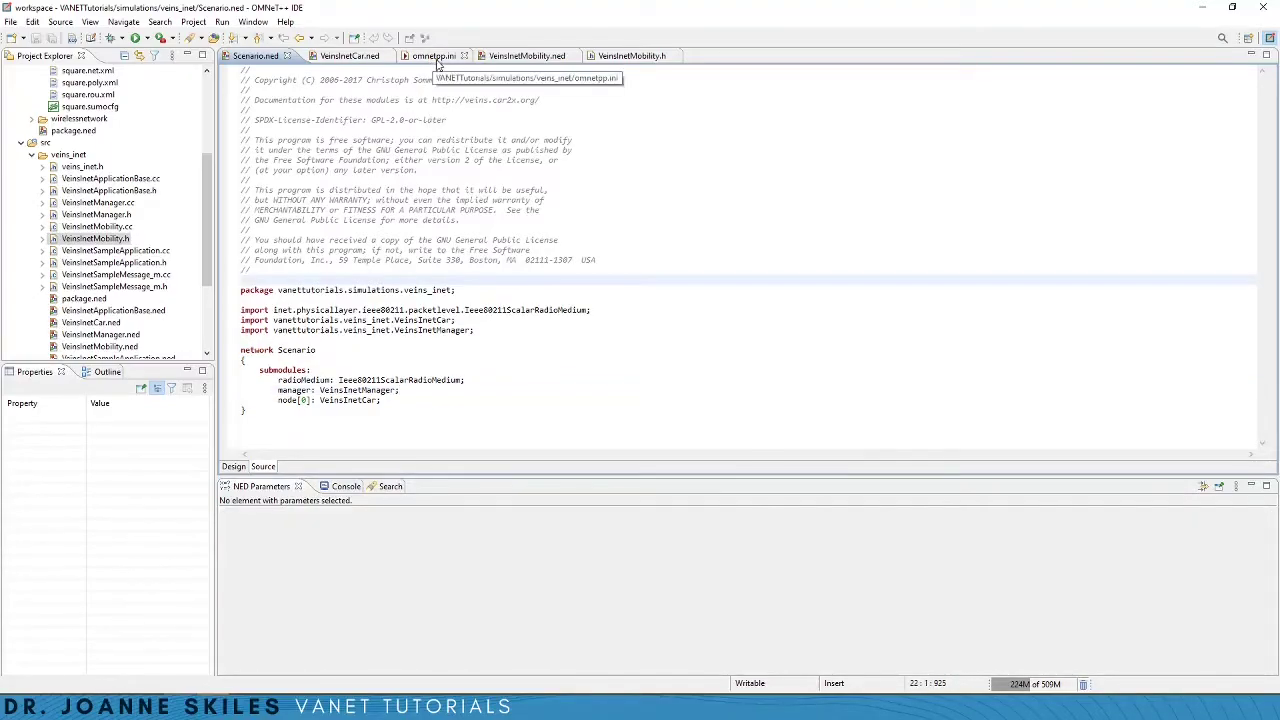
Step: Review the General settings: network = Scenario, simulation time limit, cmdenv-express-mode
click(437, 56)
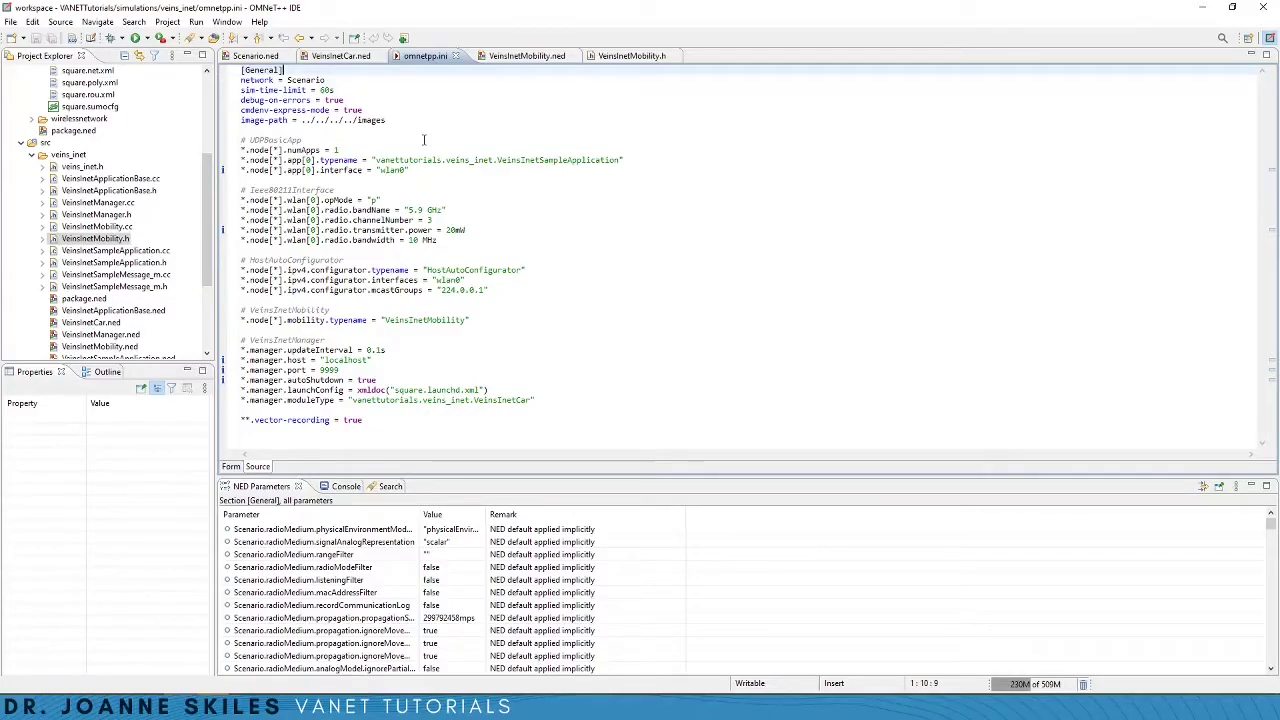
click(299, 81)
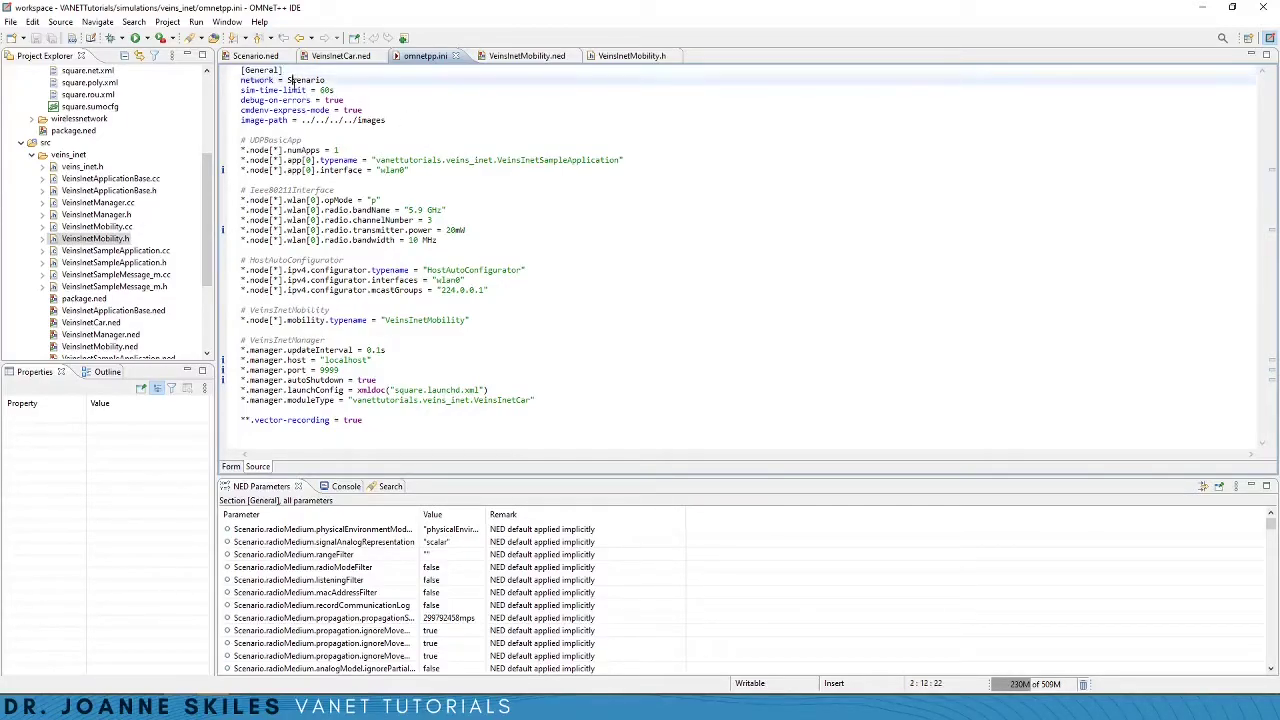
click(320, 90)
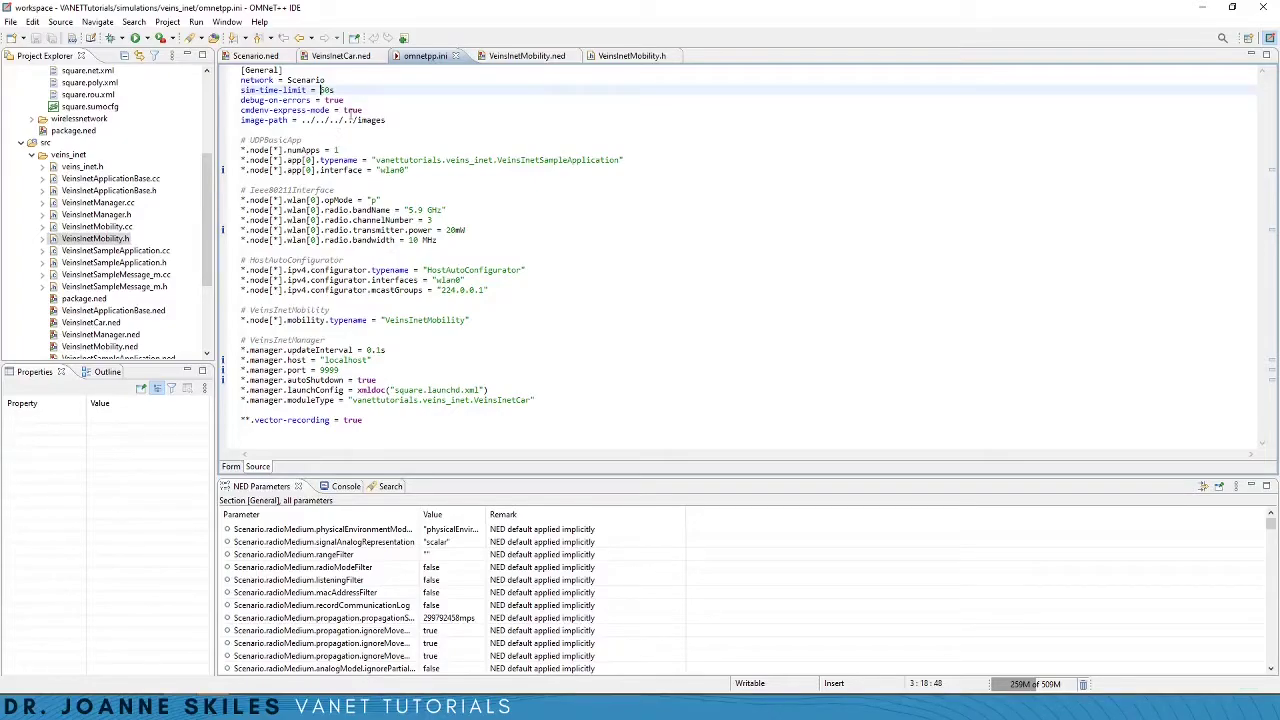
mouse_move(290, 110)
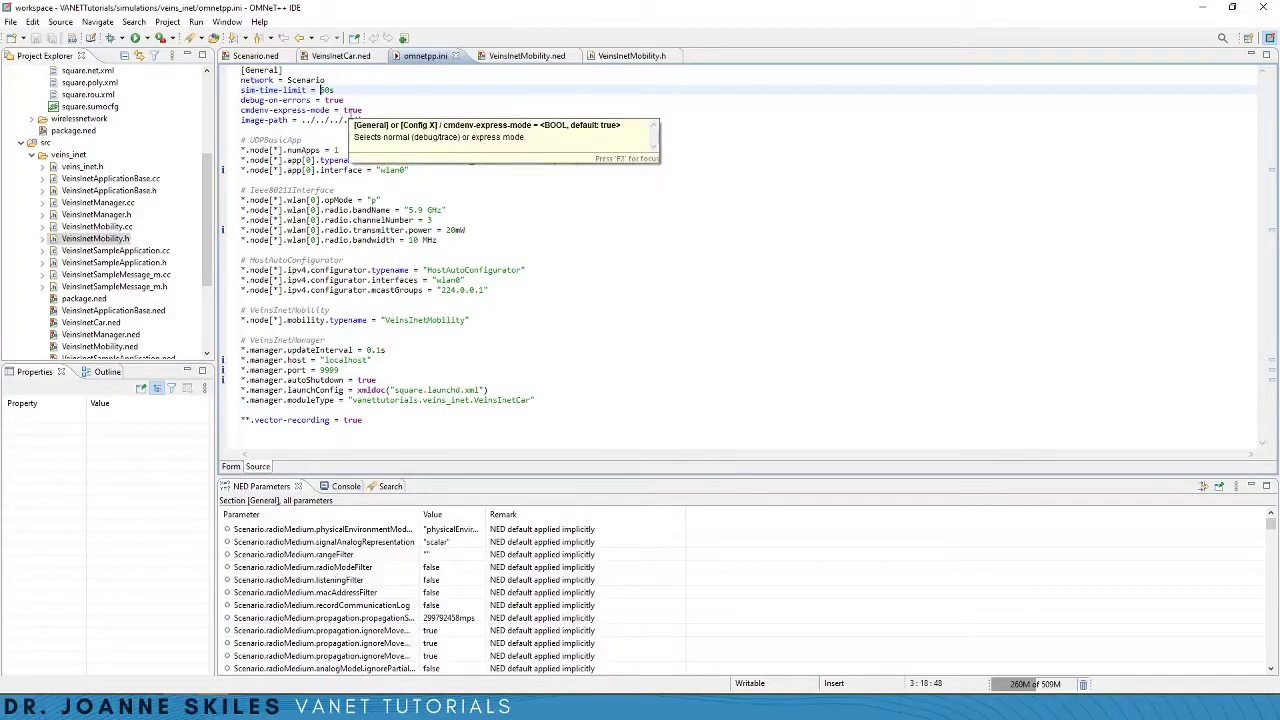
click(345, 111)
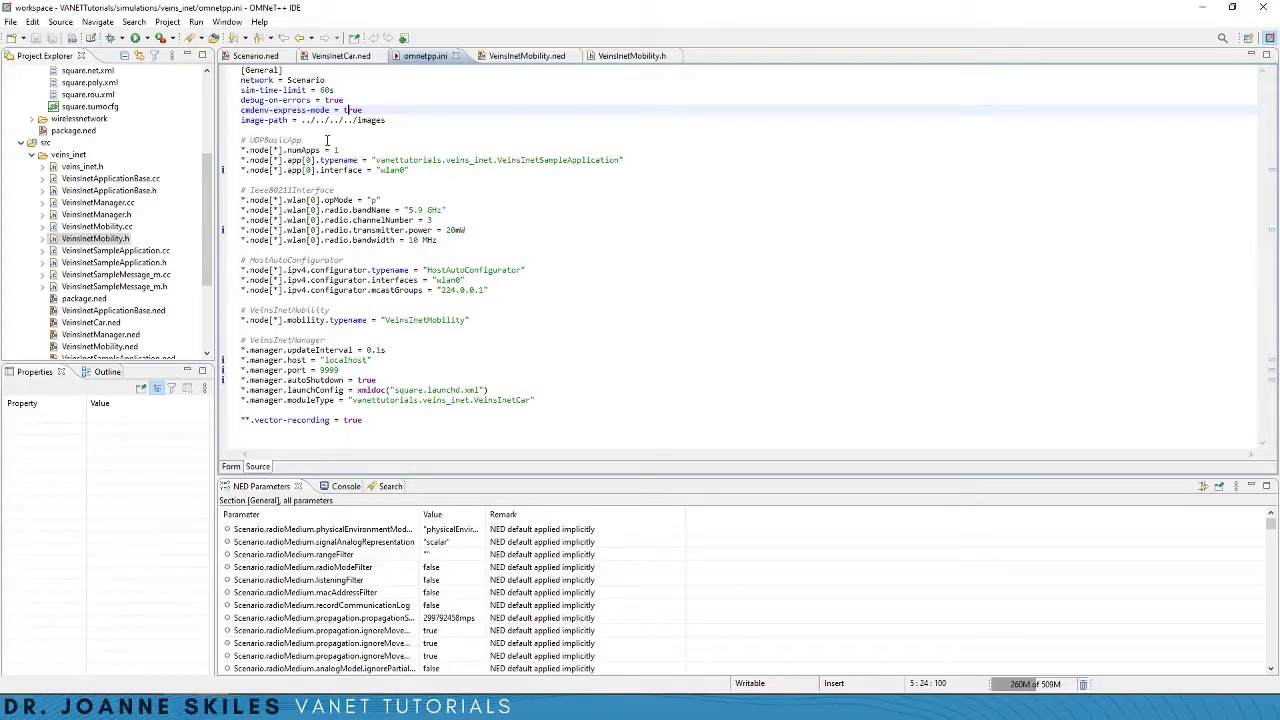
Step: Check the application typename, transmitter power and the app's wlan0 interface default
click(500, 160)
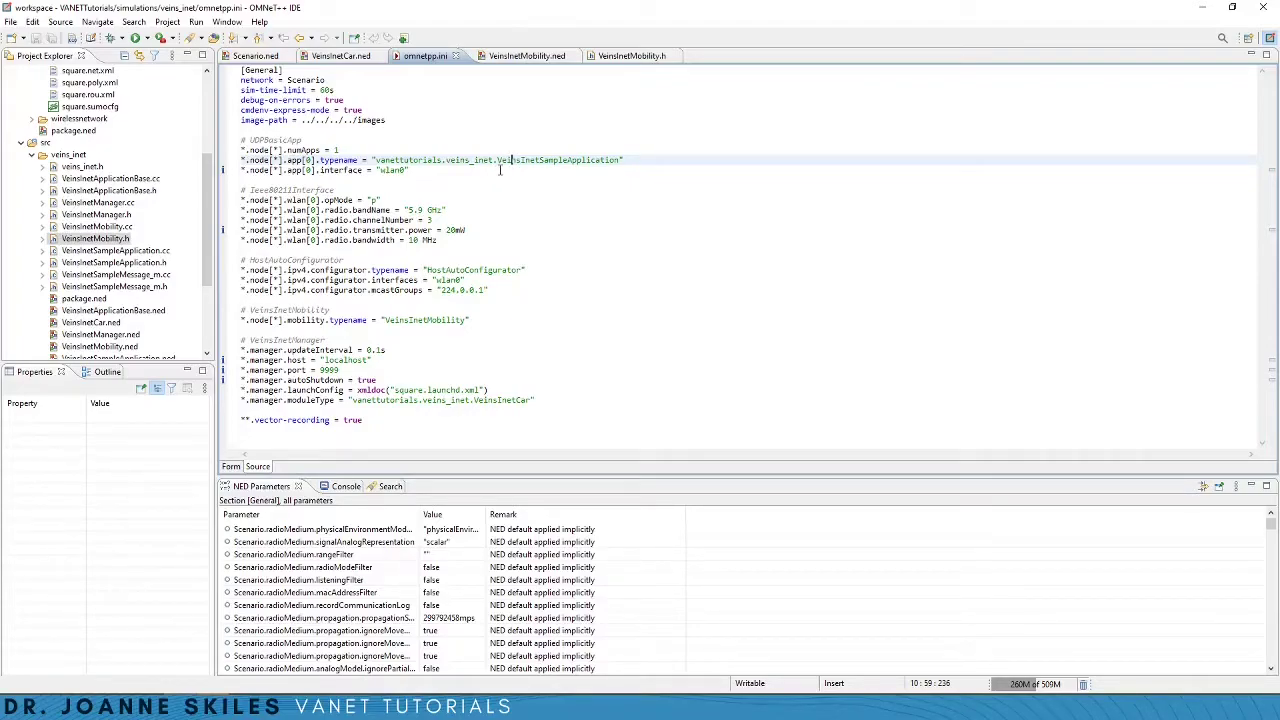
click(570, 228)
click(311, 170)
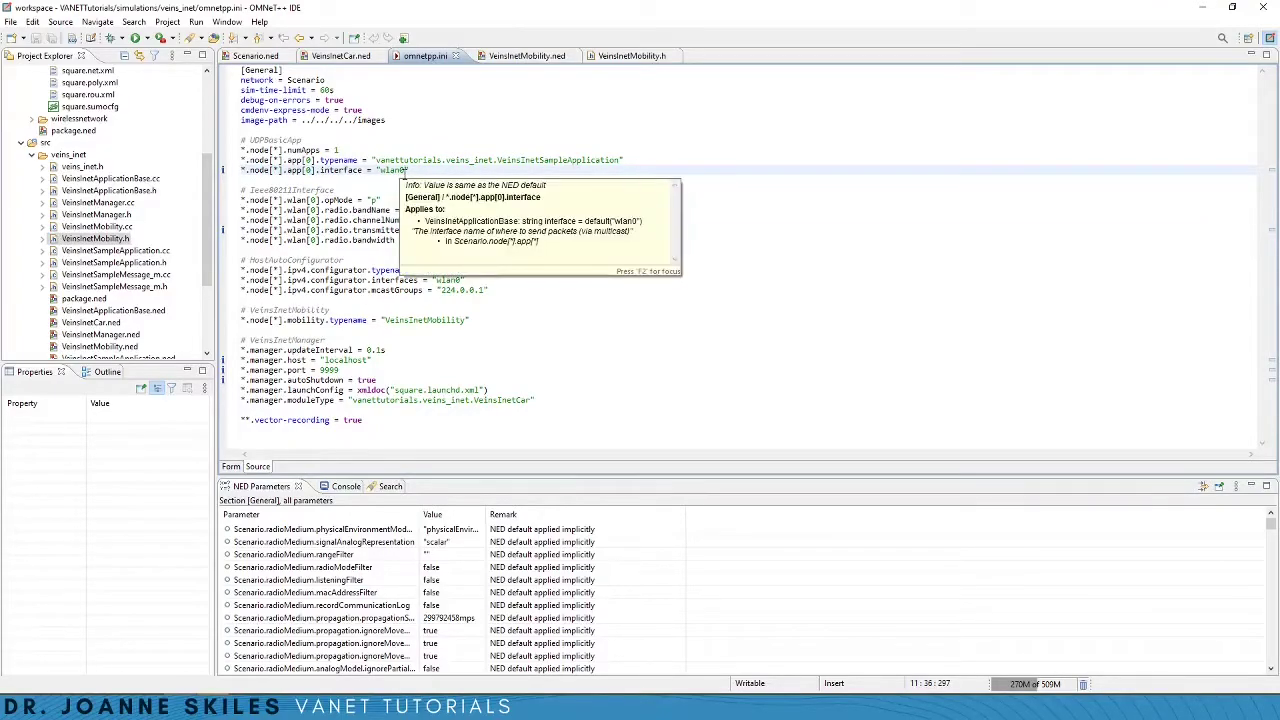
click(406, 171)
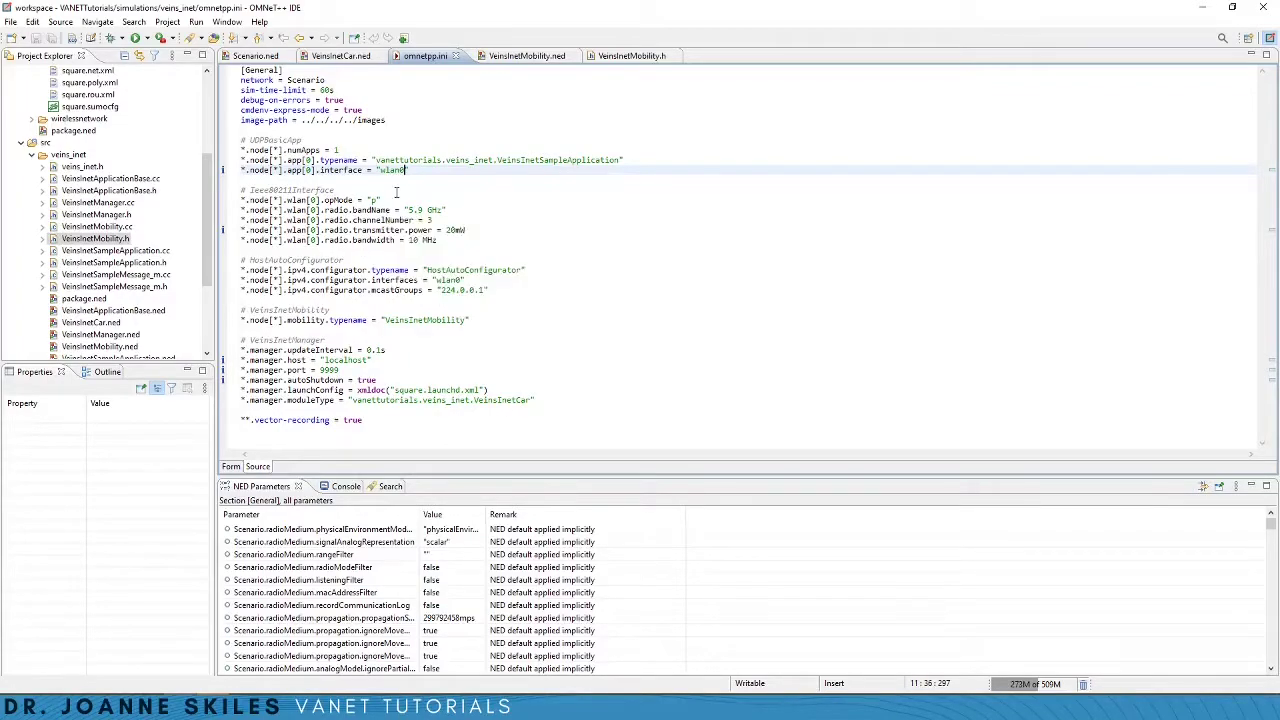
right_click(396, 196)
click(400, 190)
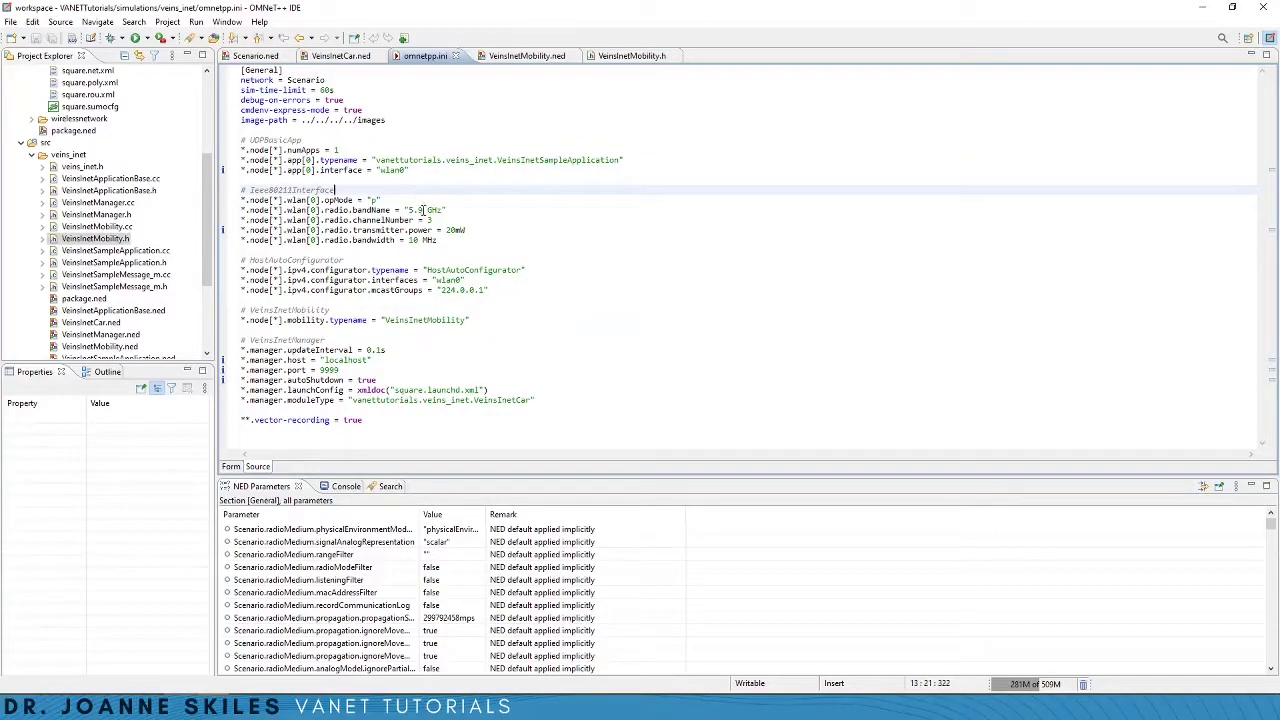
click(283, 280)
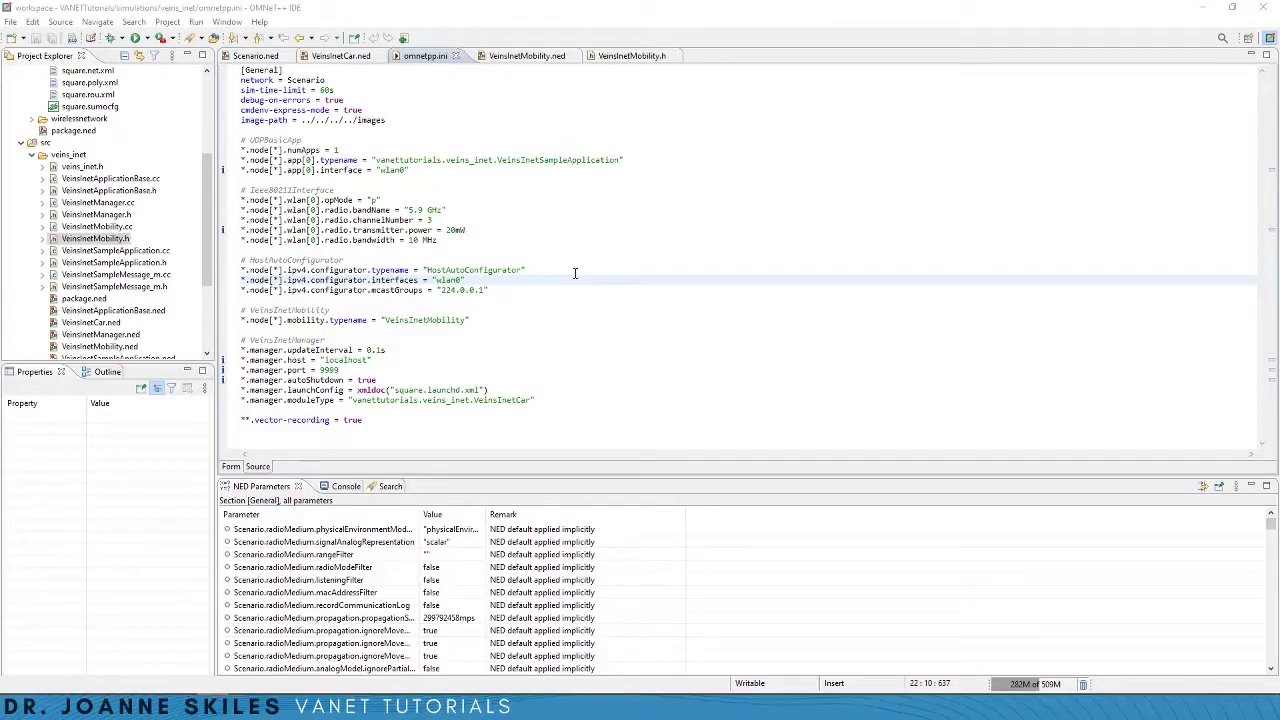
drag(478, 319, 226, 322)
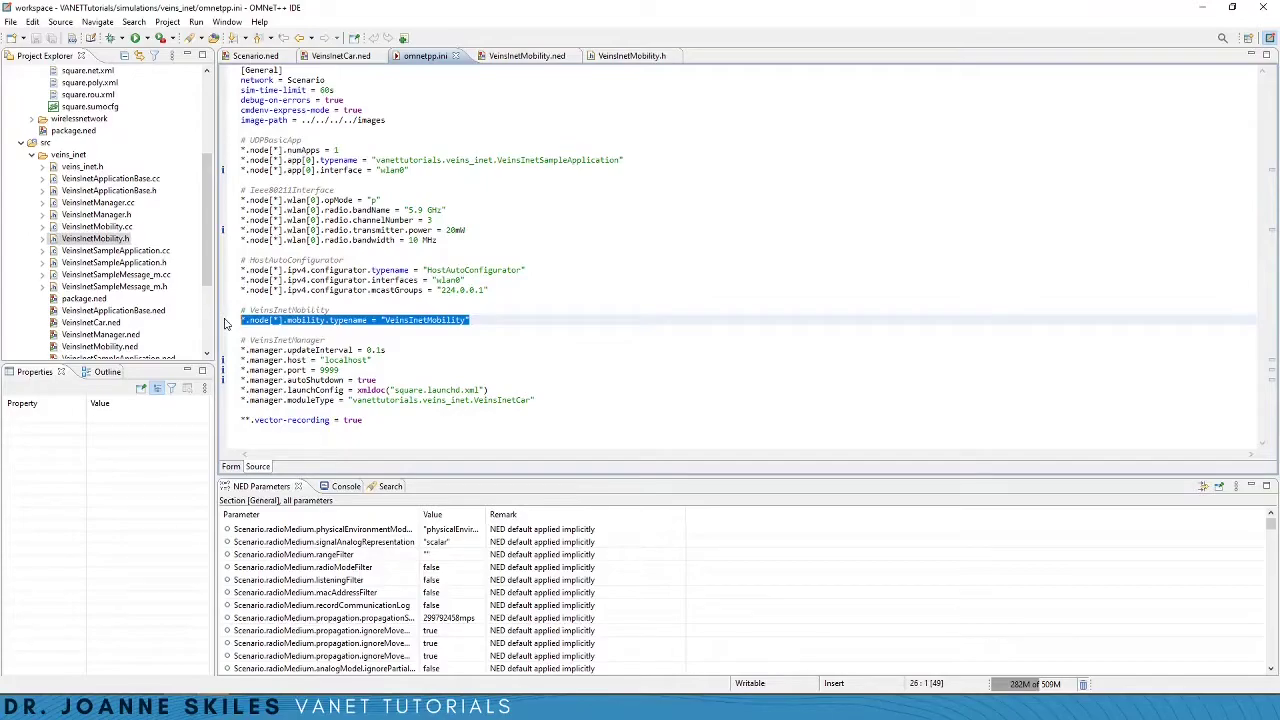
click(245, 350)
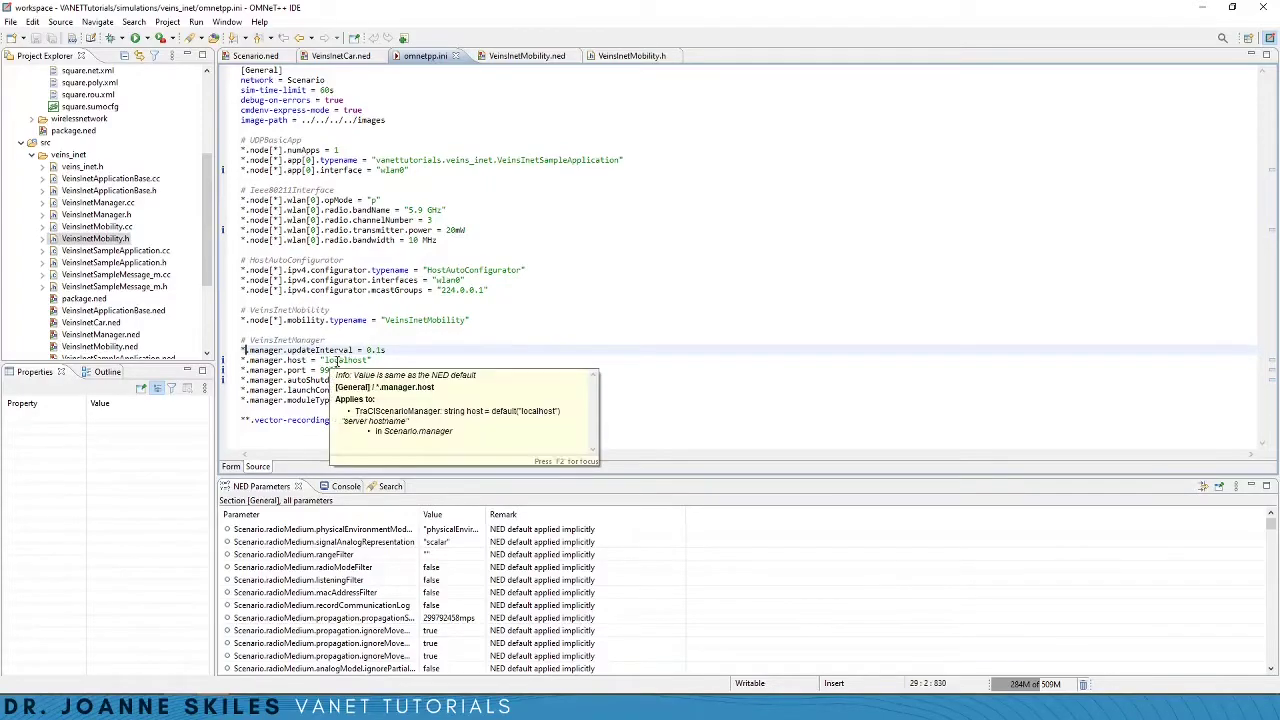
click(343, 360)
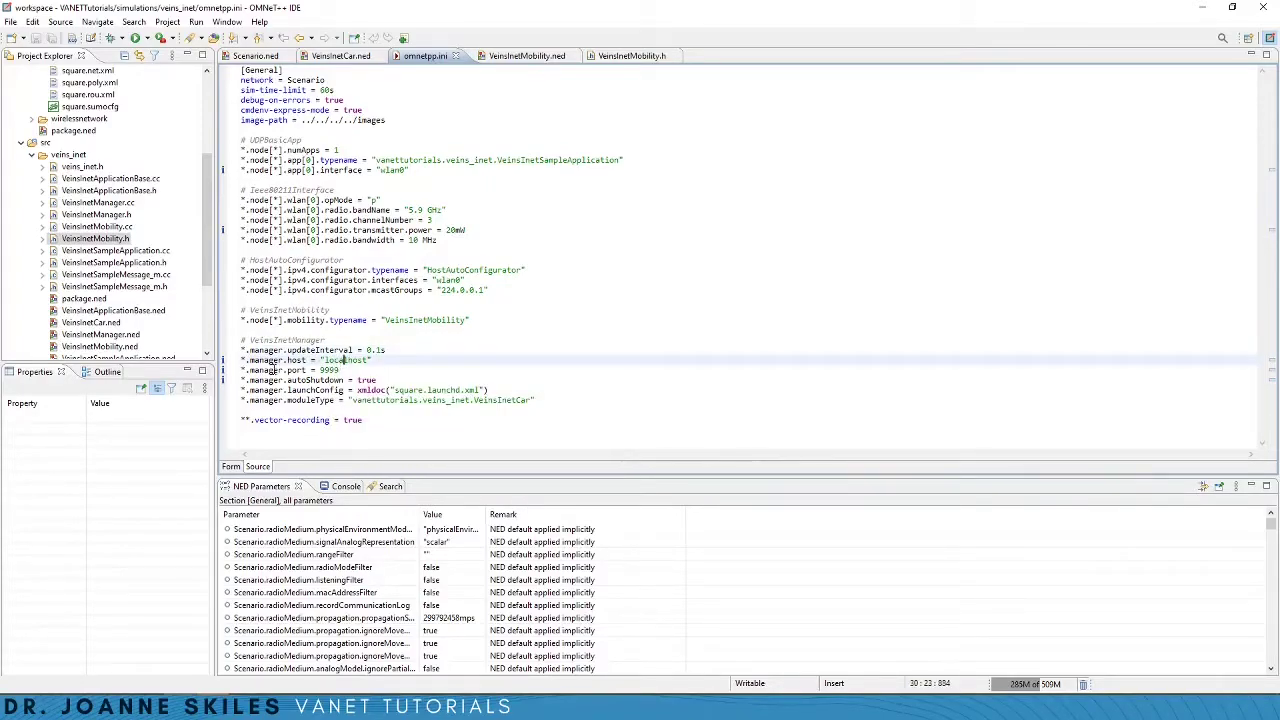
mouse_move(267, 370)
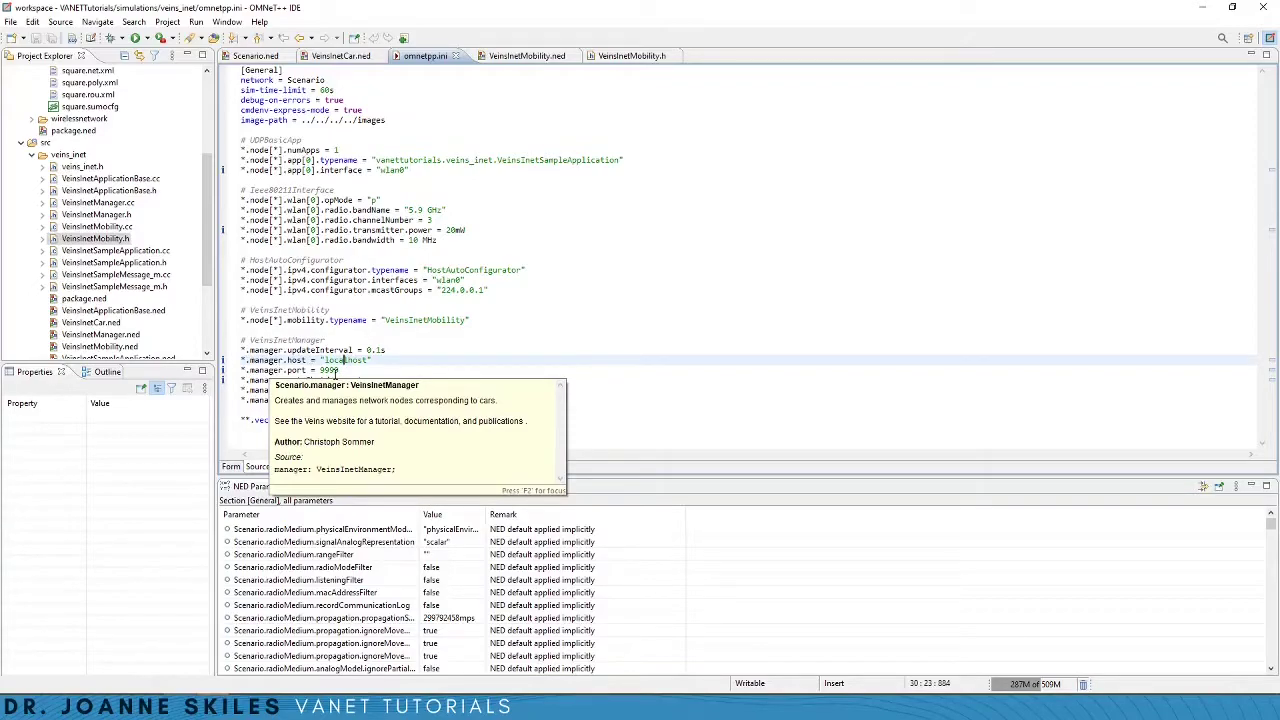
click(337, 370)
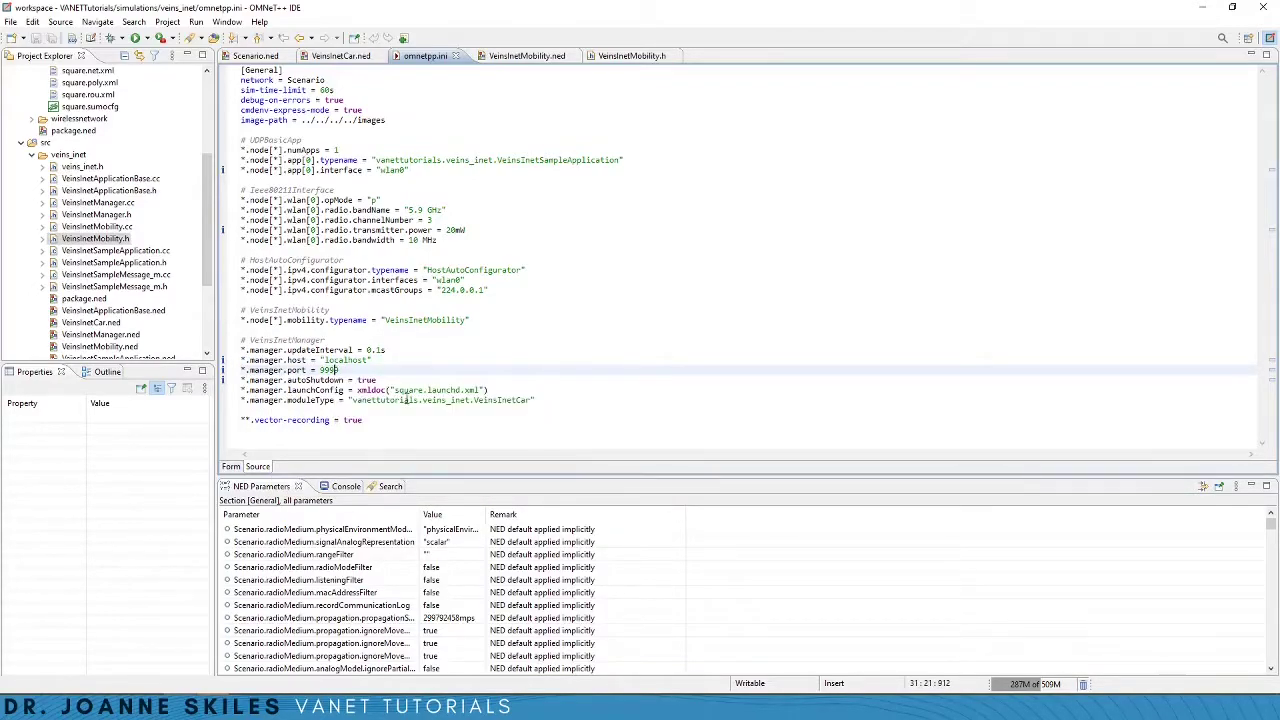
mouse_move(397, 400)
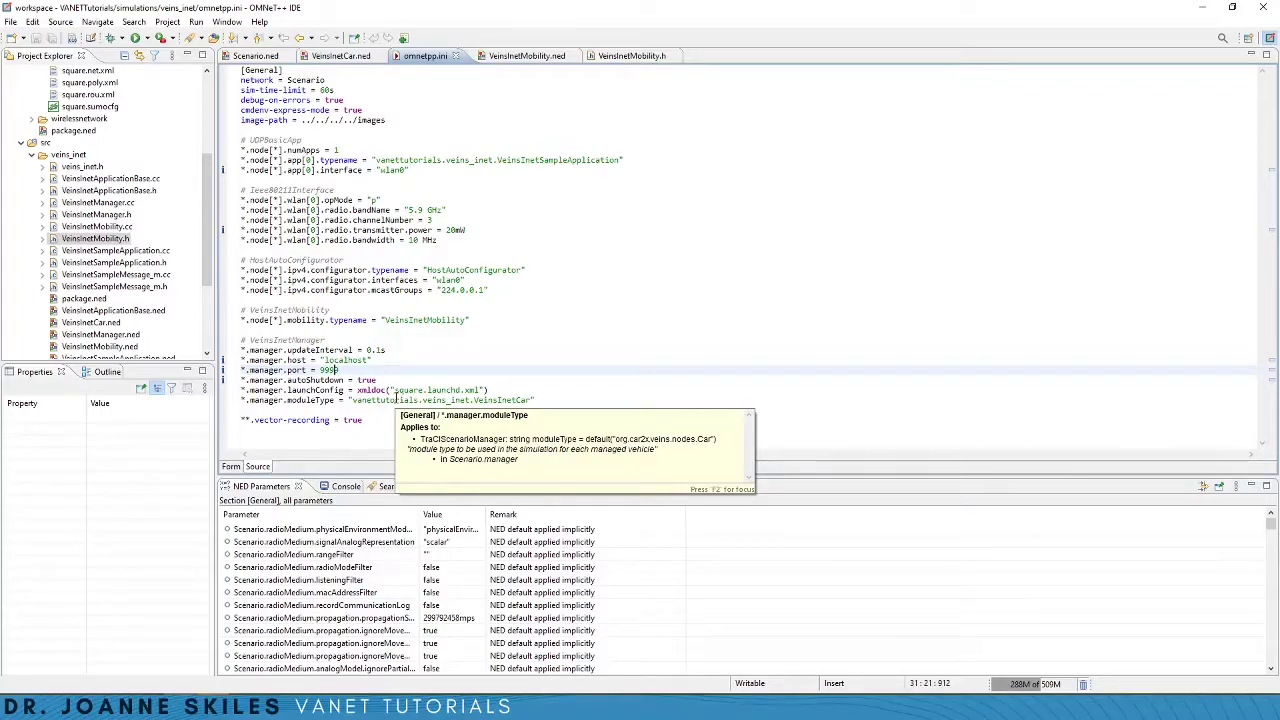
key(ctrl+End)
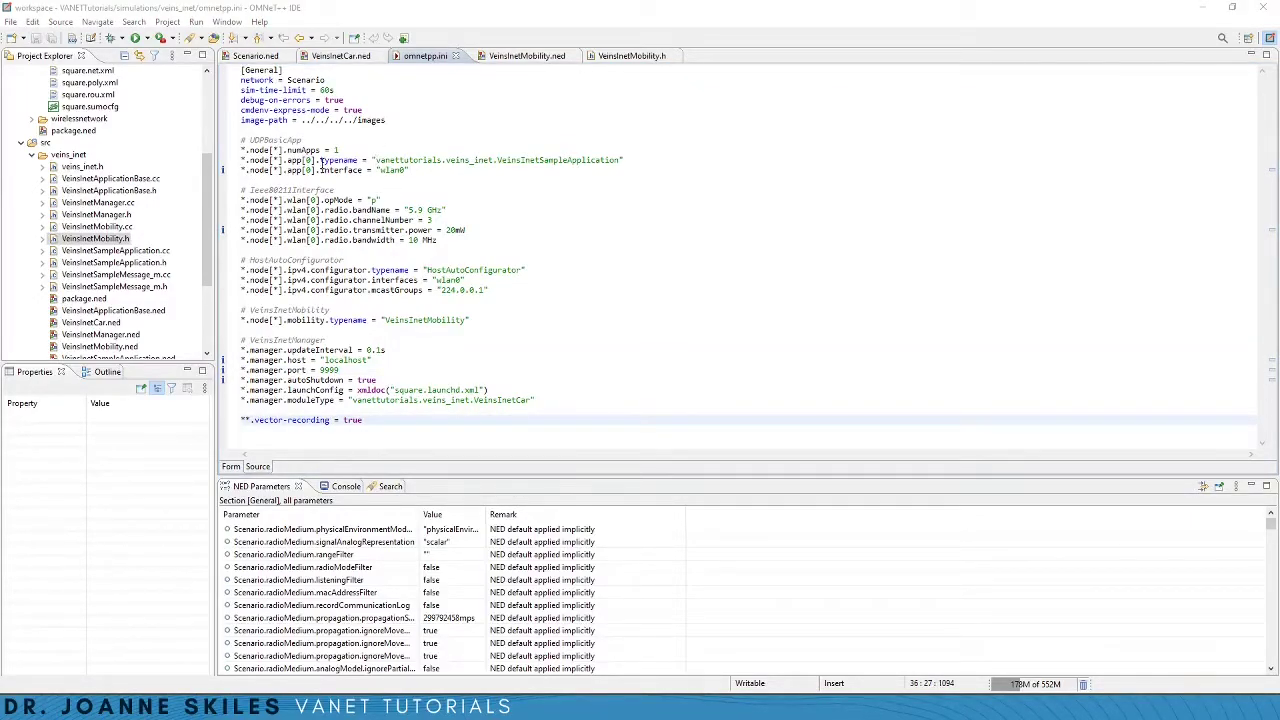
drag(203, 244, 203, 285)
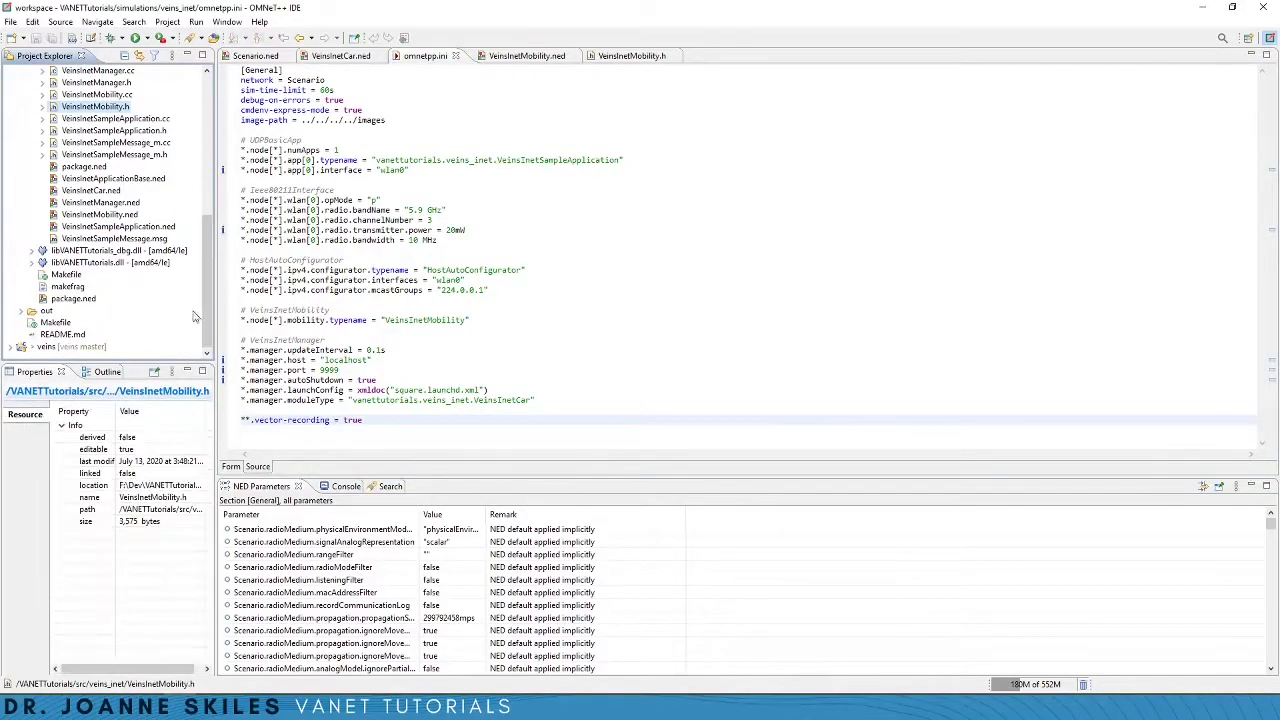
double_click(152, 228)
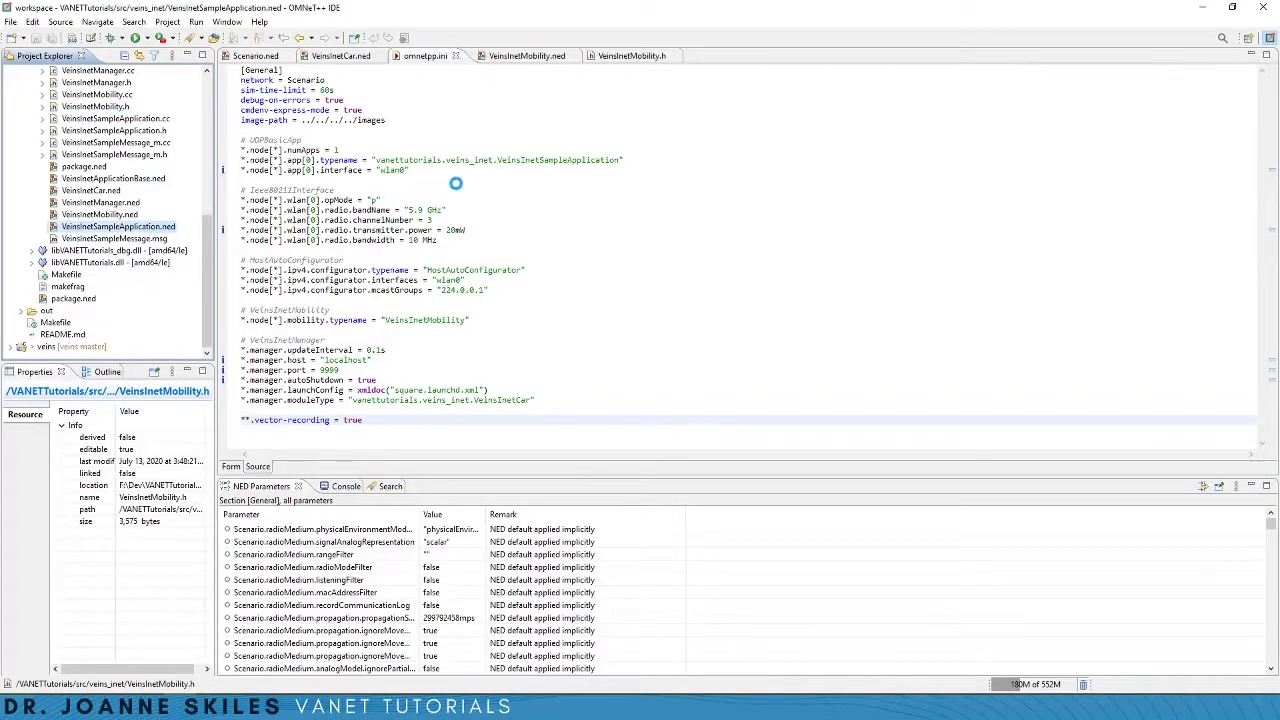
click(351, 360)
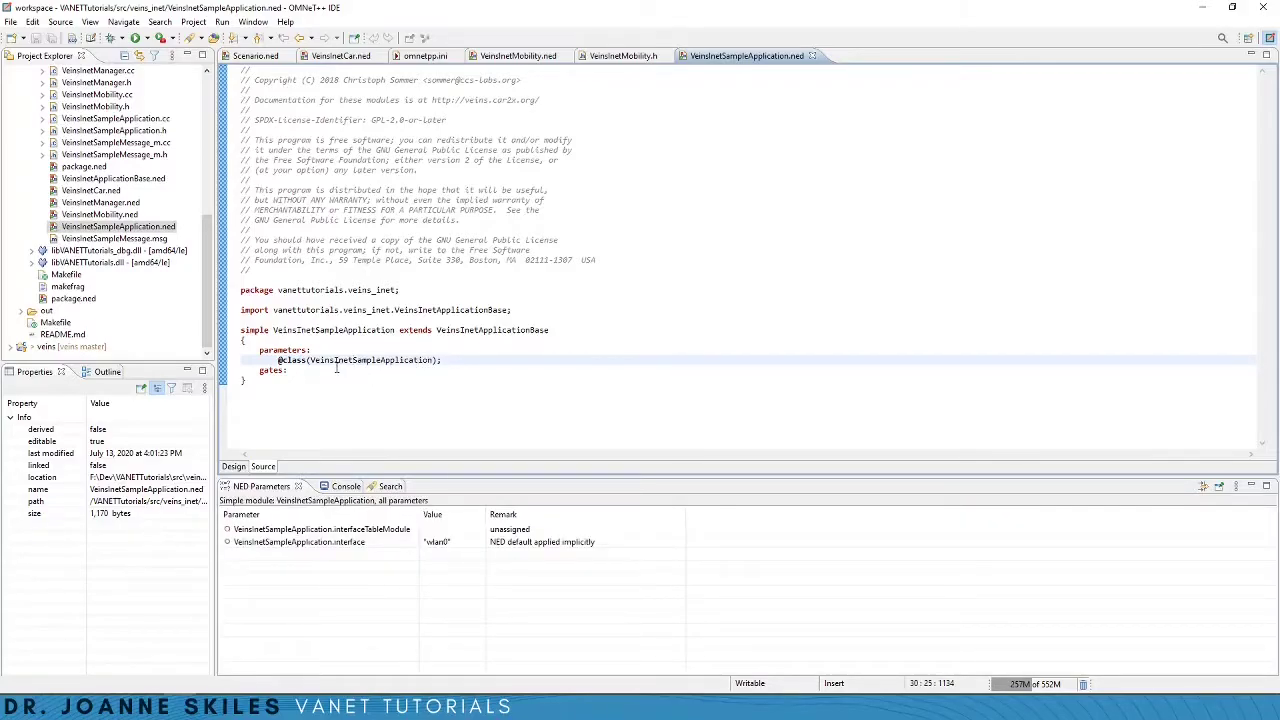
Step: Open VeinsInetSampleApplication.h, then switch to its .cc source with Ctrl+Tab
double_click(114, 130)
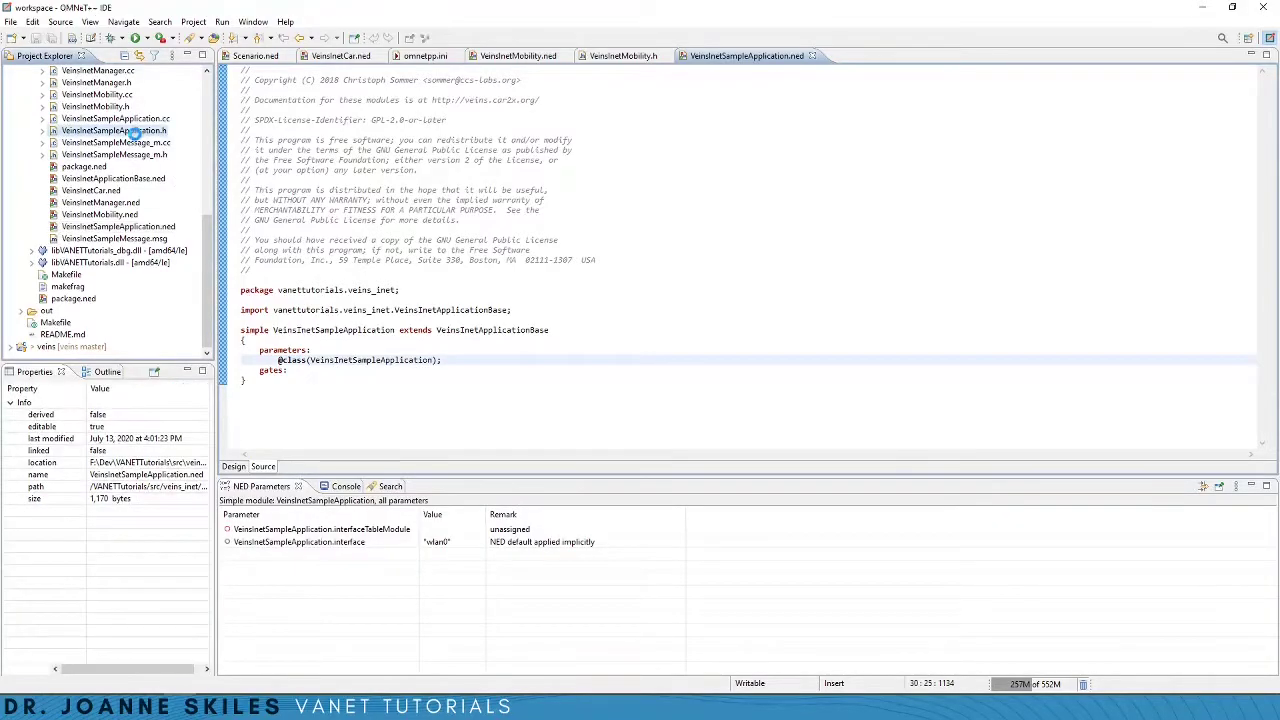
click(355, 310)
scroll(383, 318, down, 1)
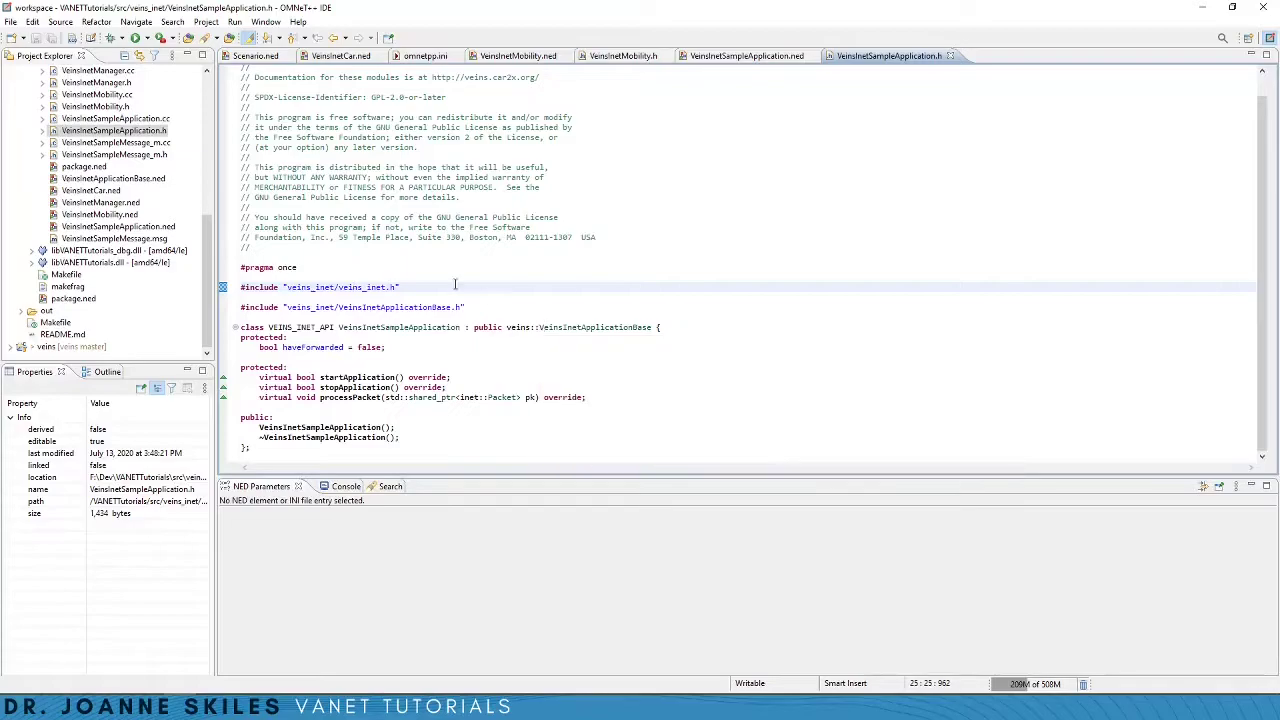
key(ctrl+Tab)
scroll(349, 259, down, 5)
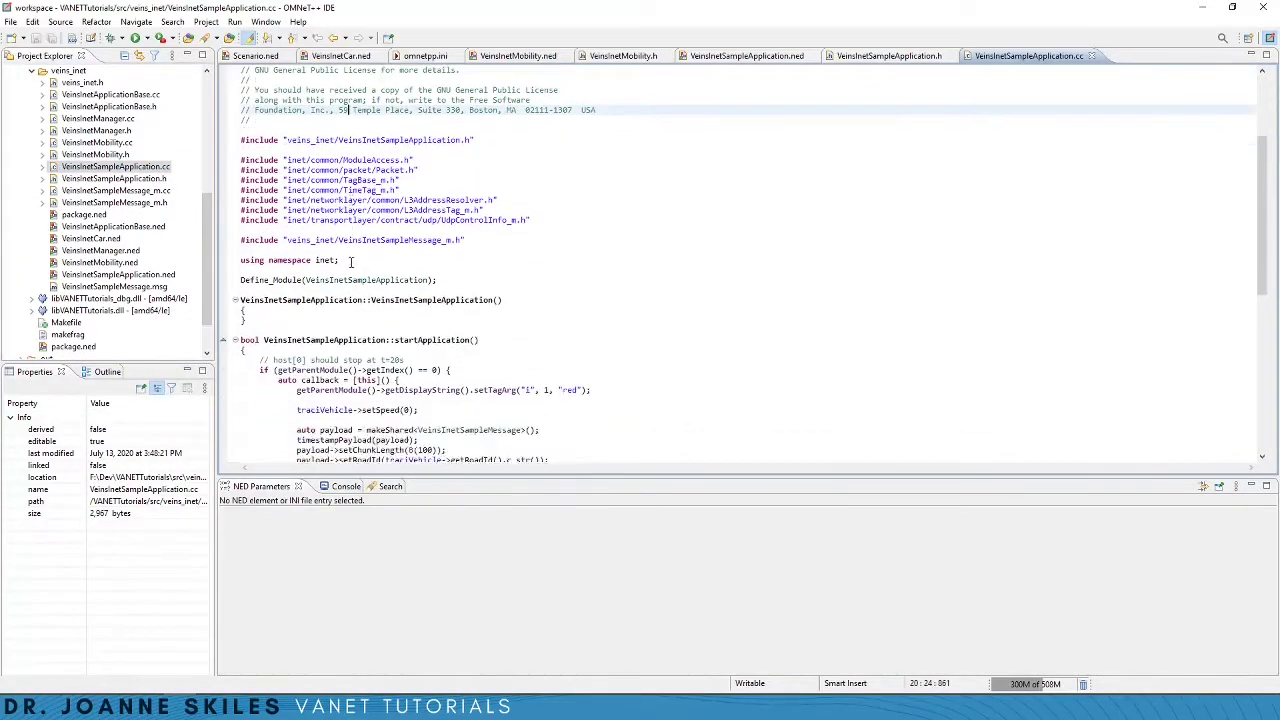
scroll(340, 270, down, 1)
scroll(272, 333, down, 3)
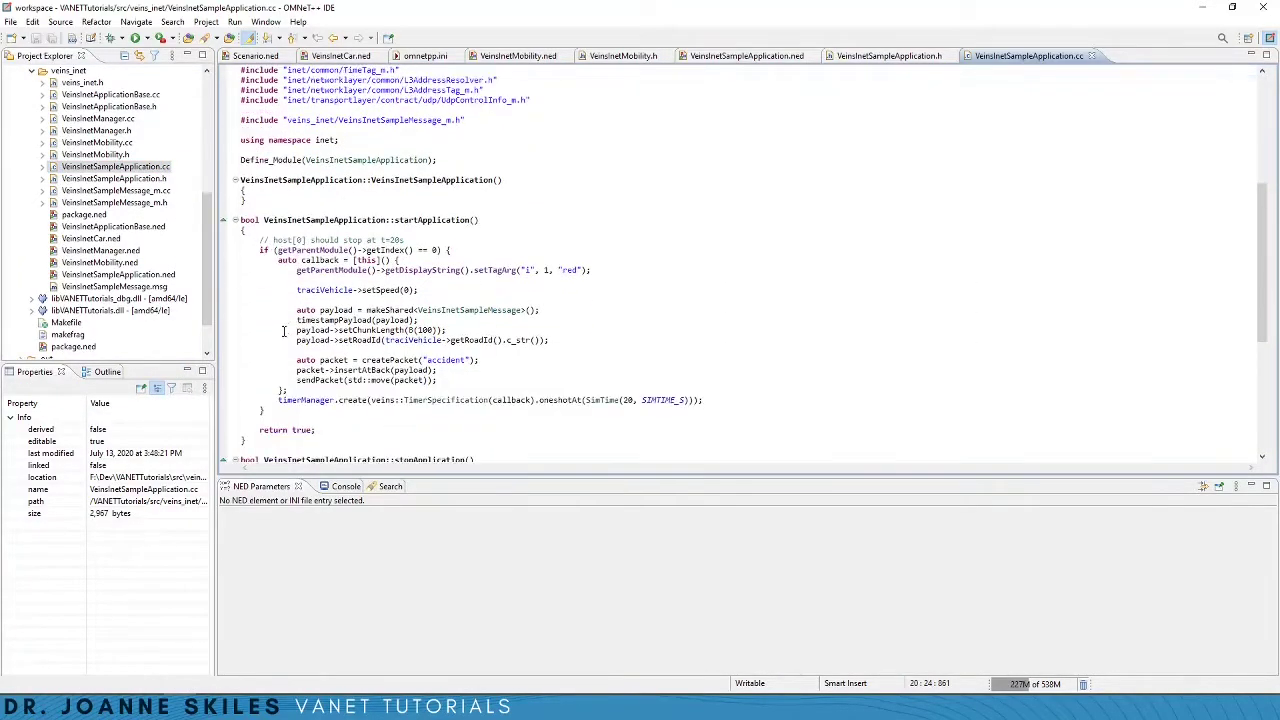
drag(258, 250, 452, 250)
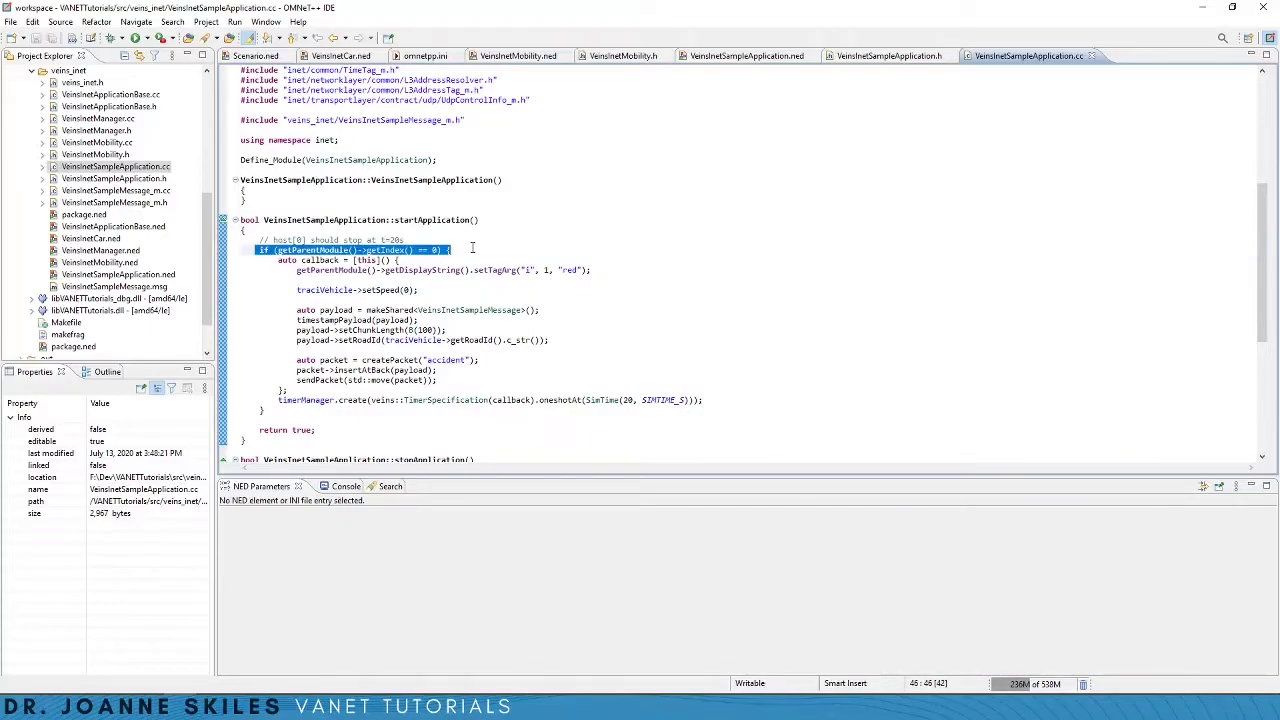
click(296, 270)
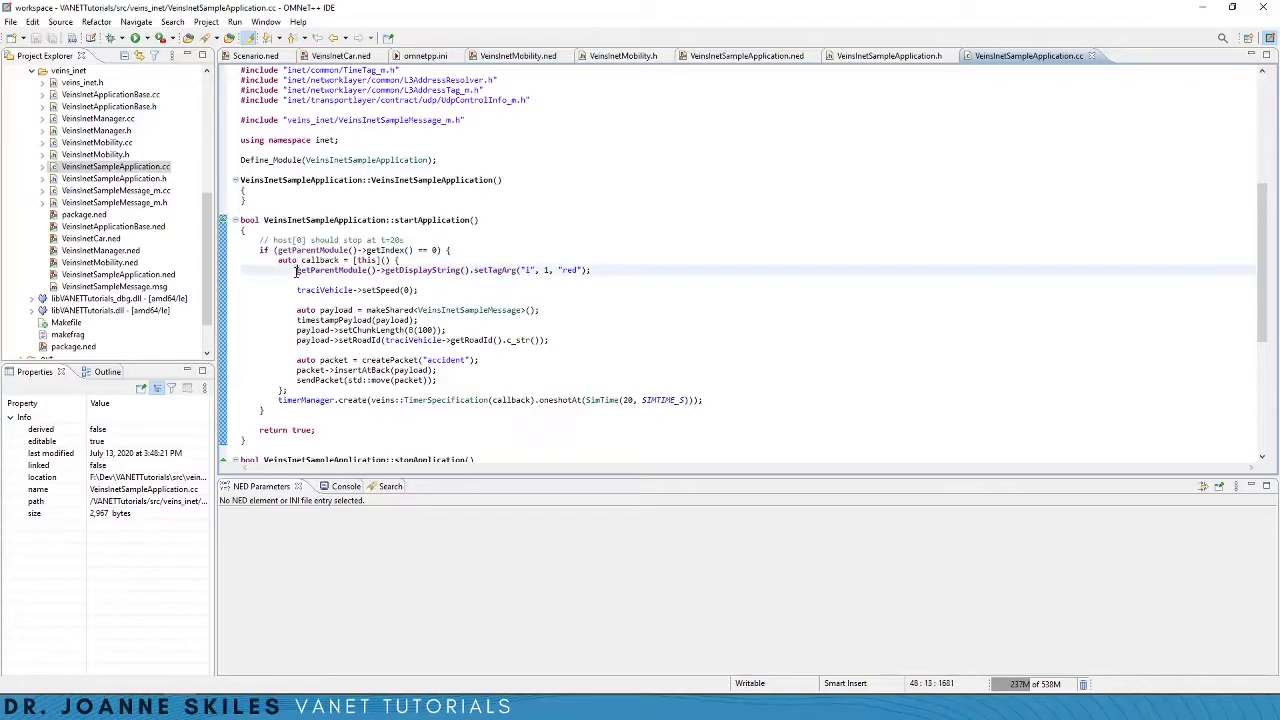
drag(296, 270, 607, 270)
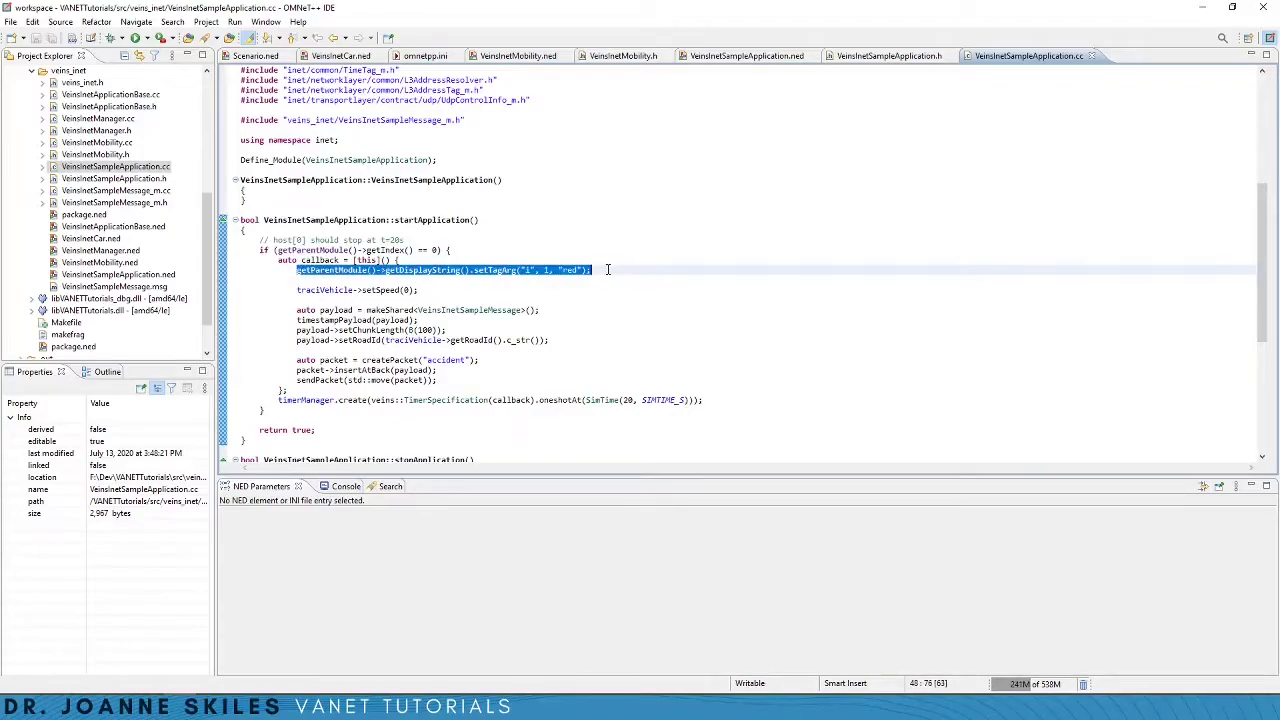
click(418, 290)
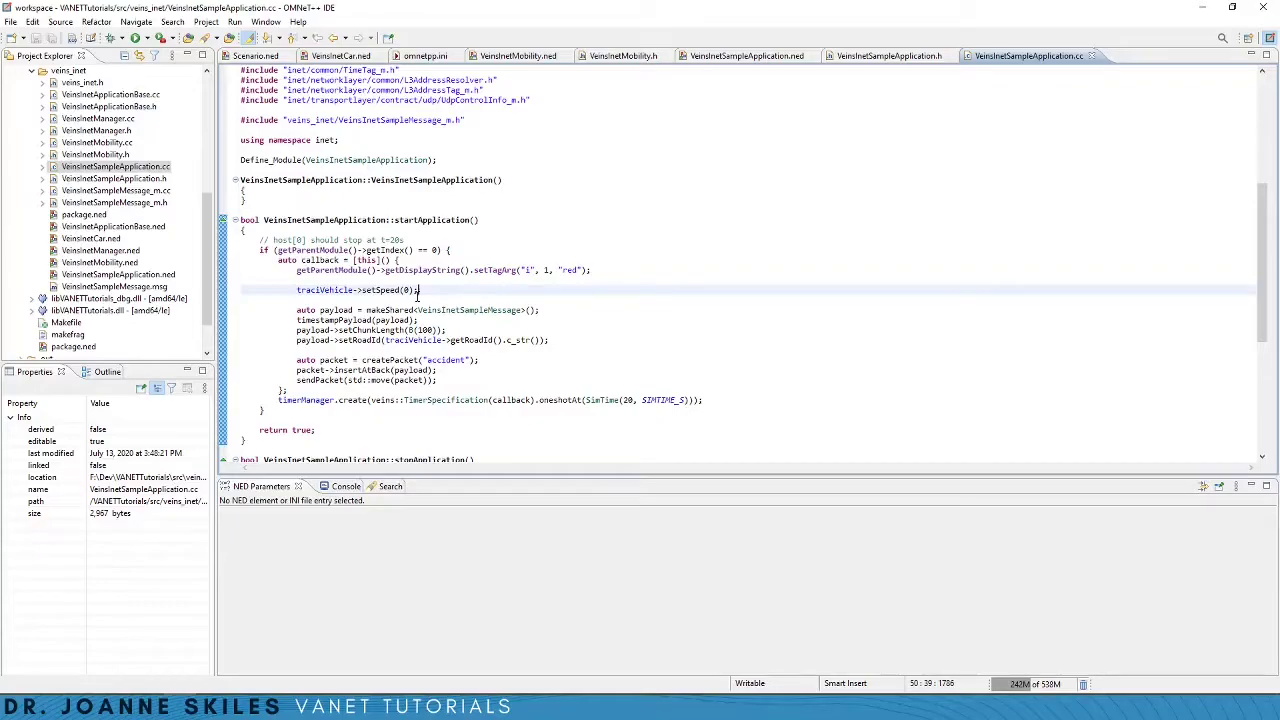
mouse_move(470, 310)
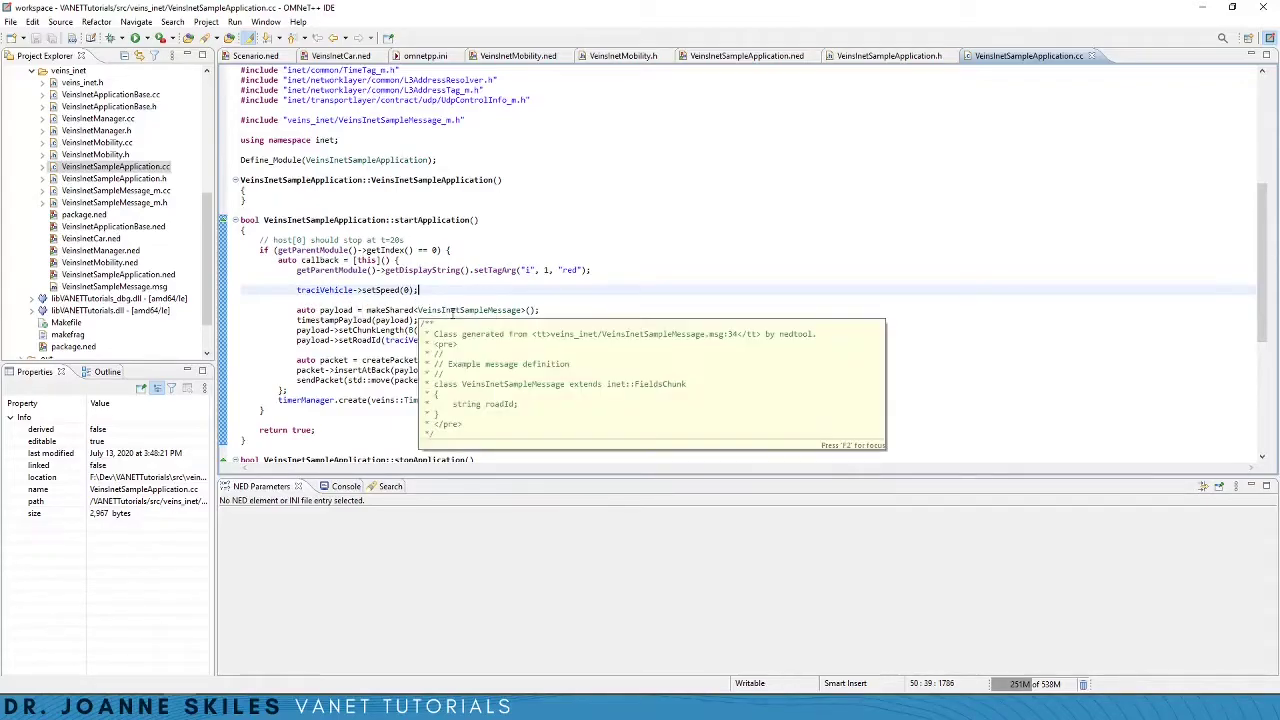
click(465, 310)
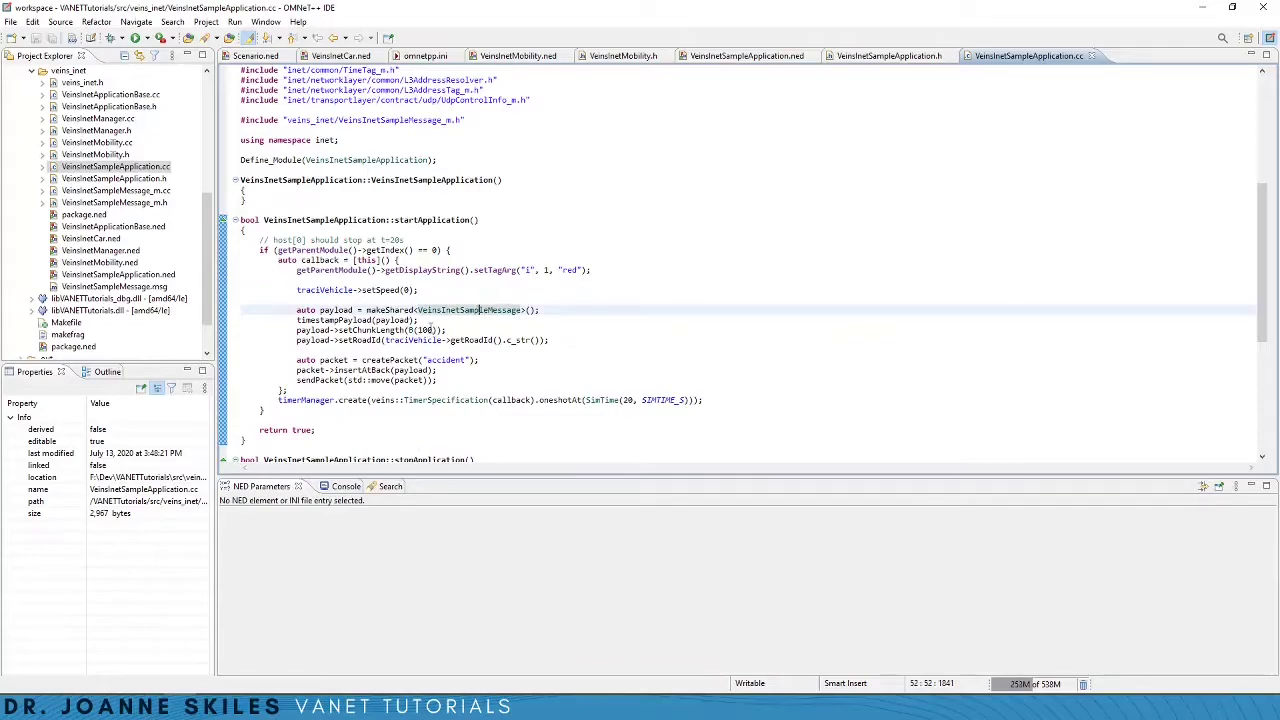
click(449, 350)
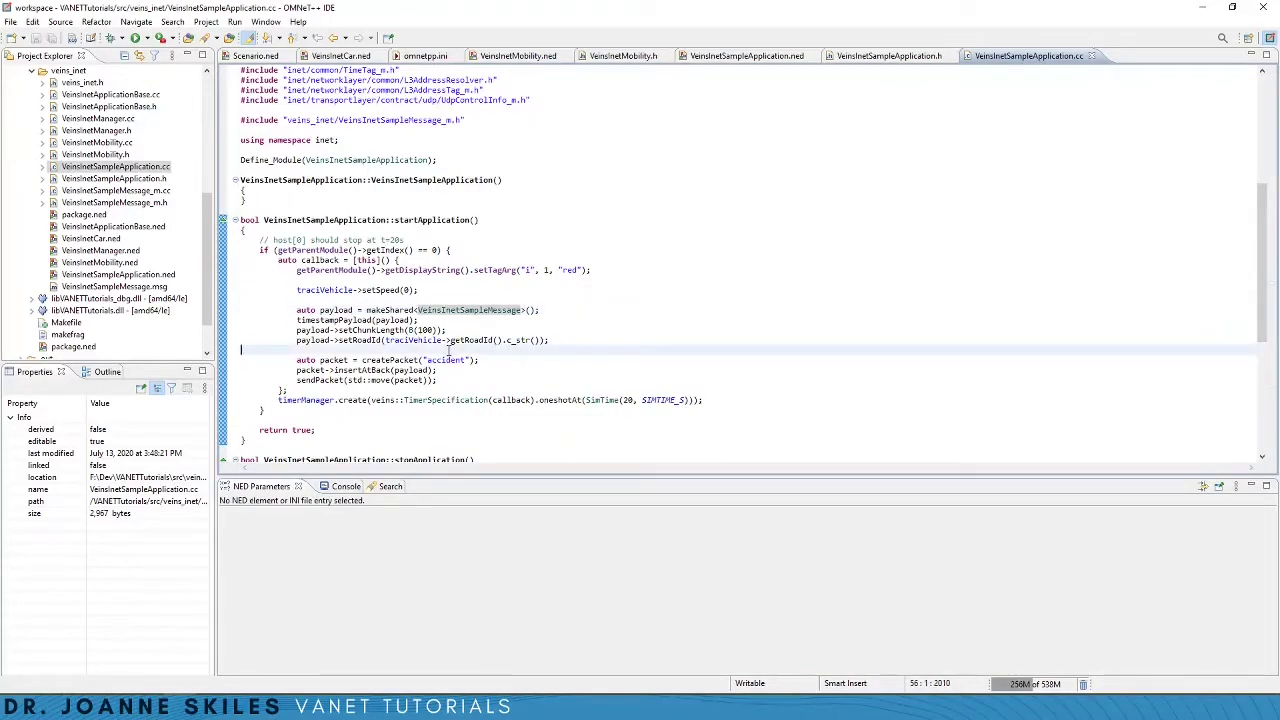
drag(446, 331, 549, 341)
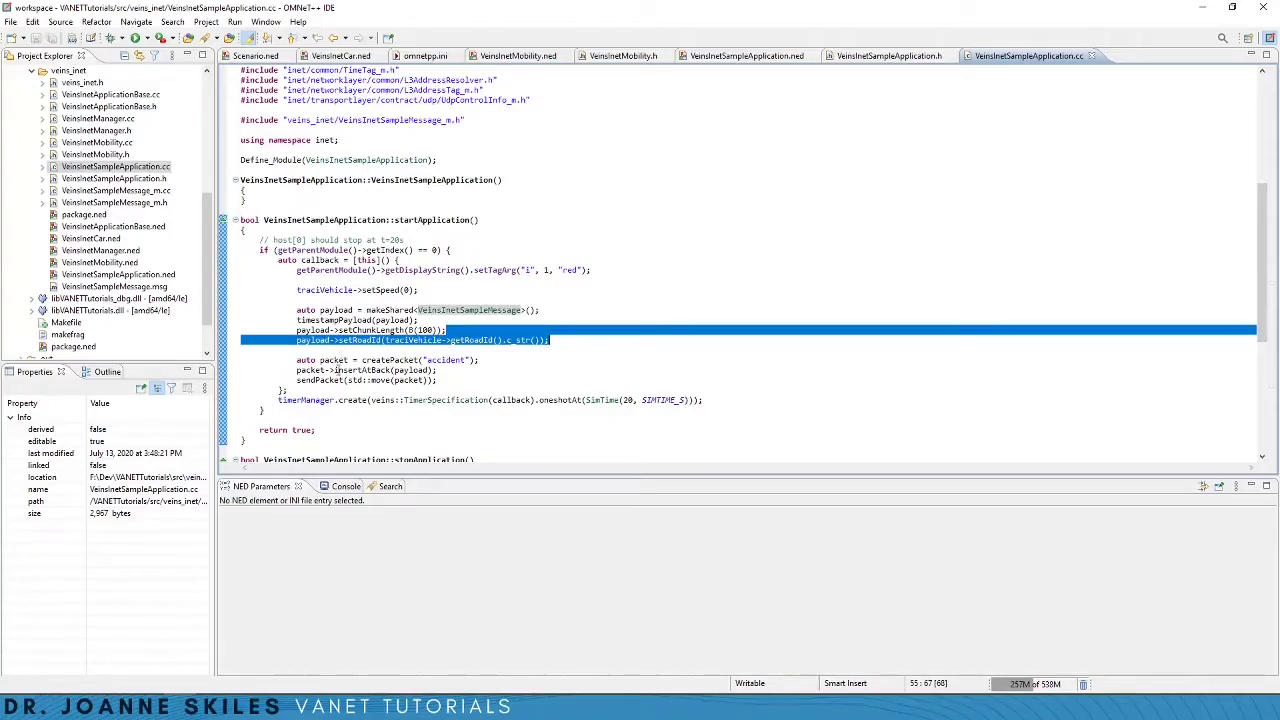
mouse_move(385, 370)
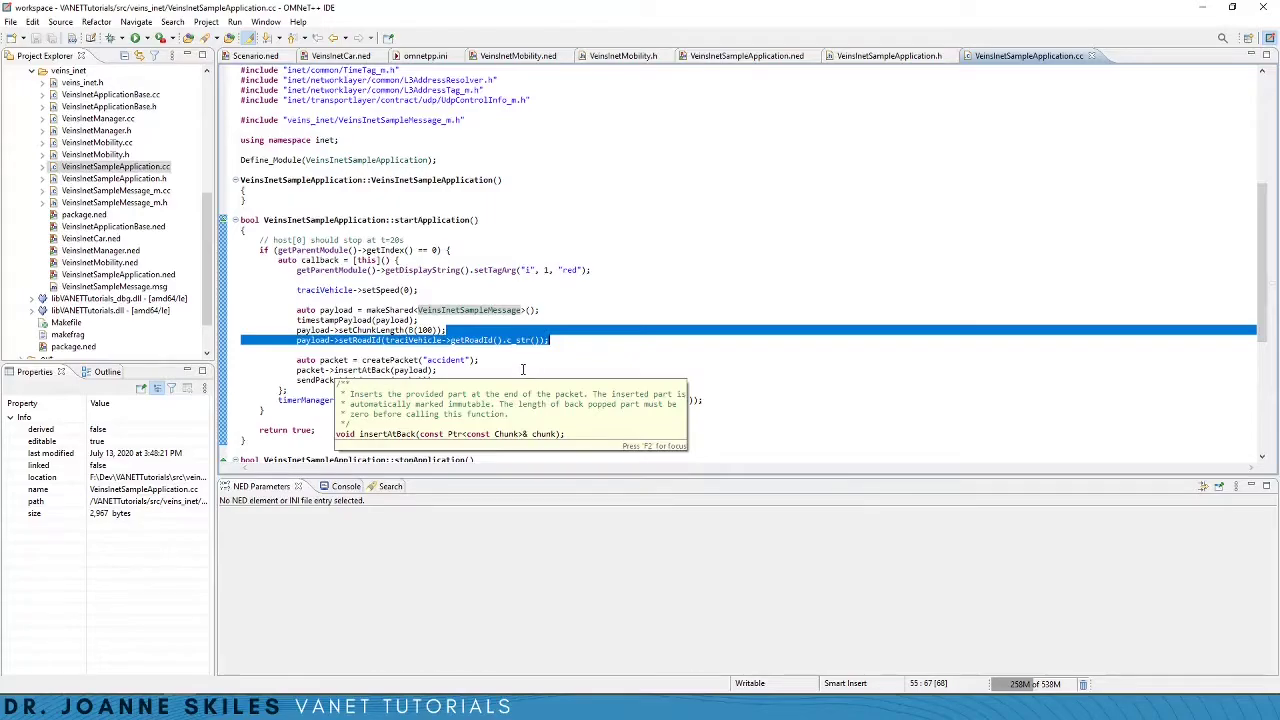
click(526, 370)
mouse_move(318, 380)
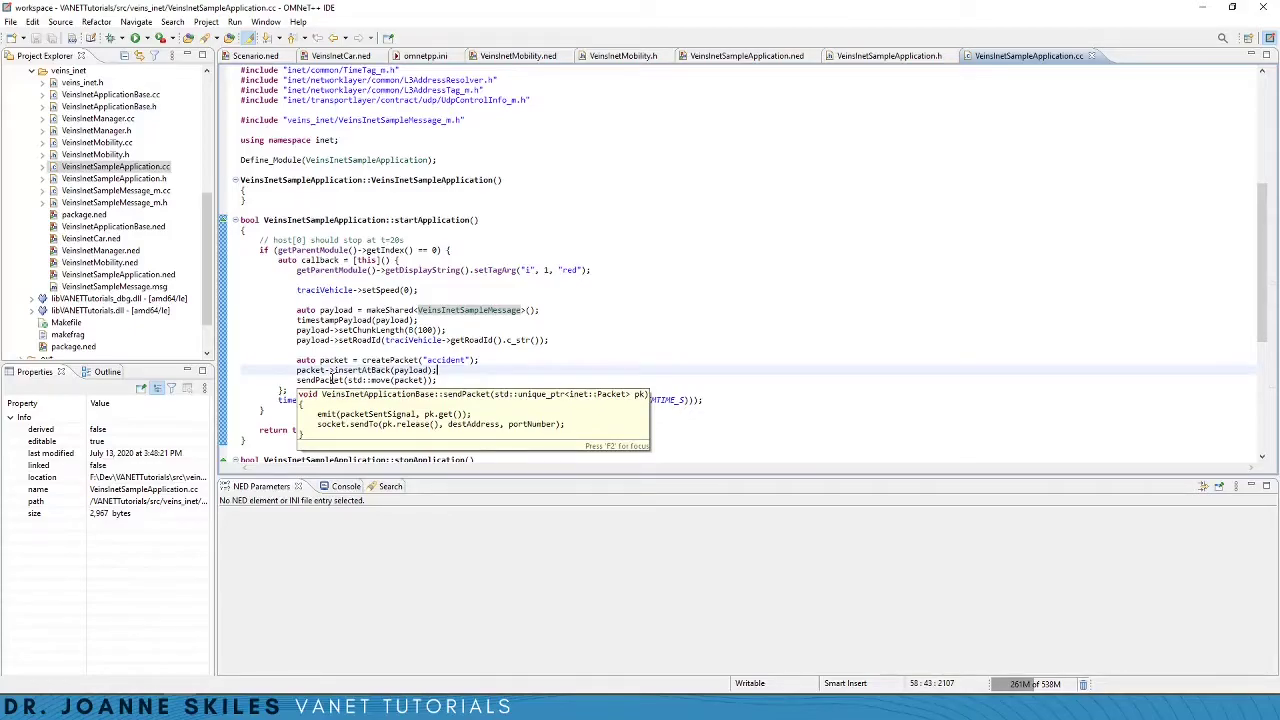
click(432, 360)
scroll(400, 380, down, 8)
Step: Note processPacket, then open VeinsInetApplicationBase.h and highlight ApplicationBase in its class declaration
scroll(370, 400, down, 1)
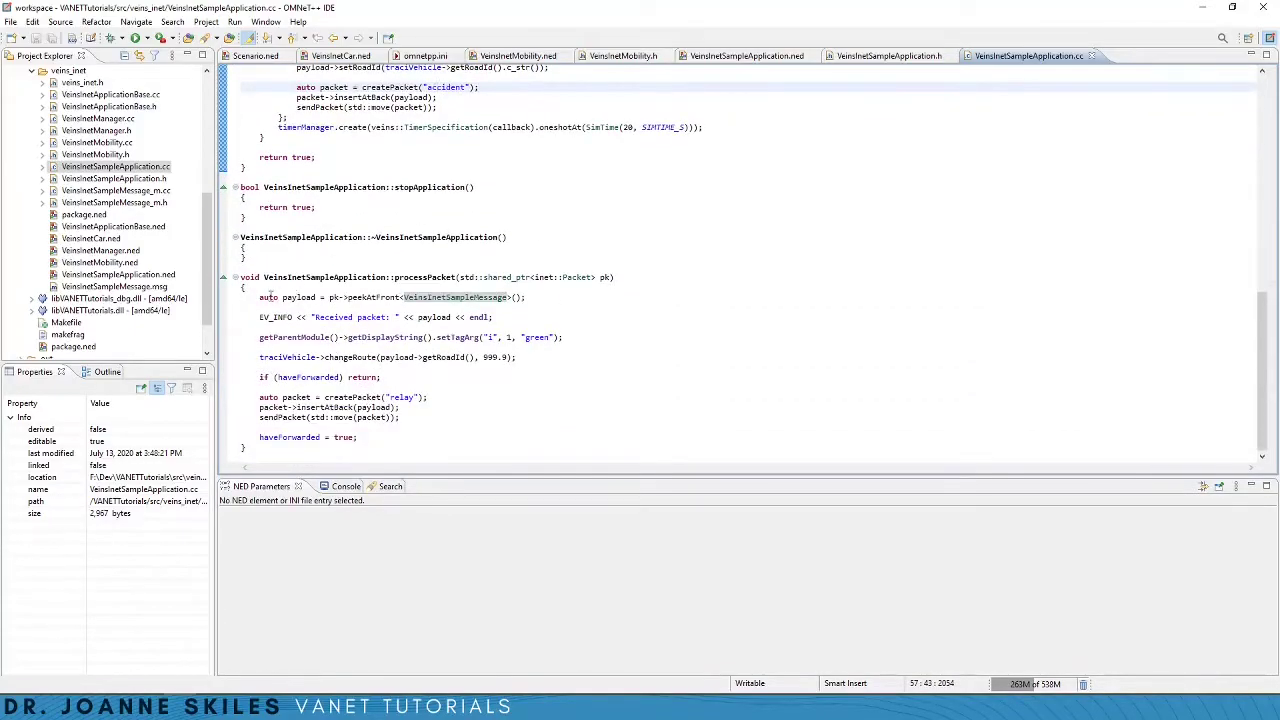
click(428, 277)
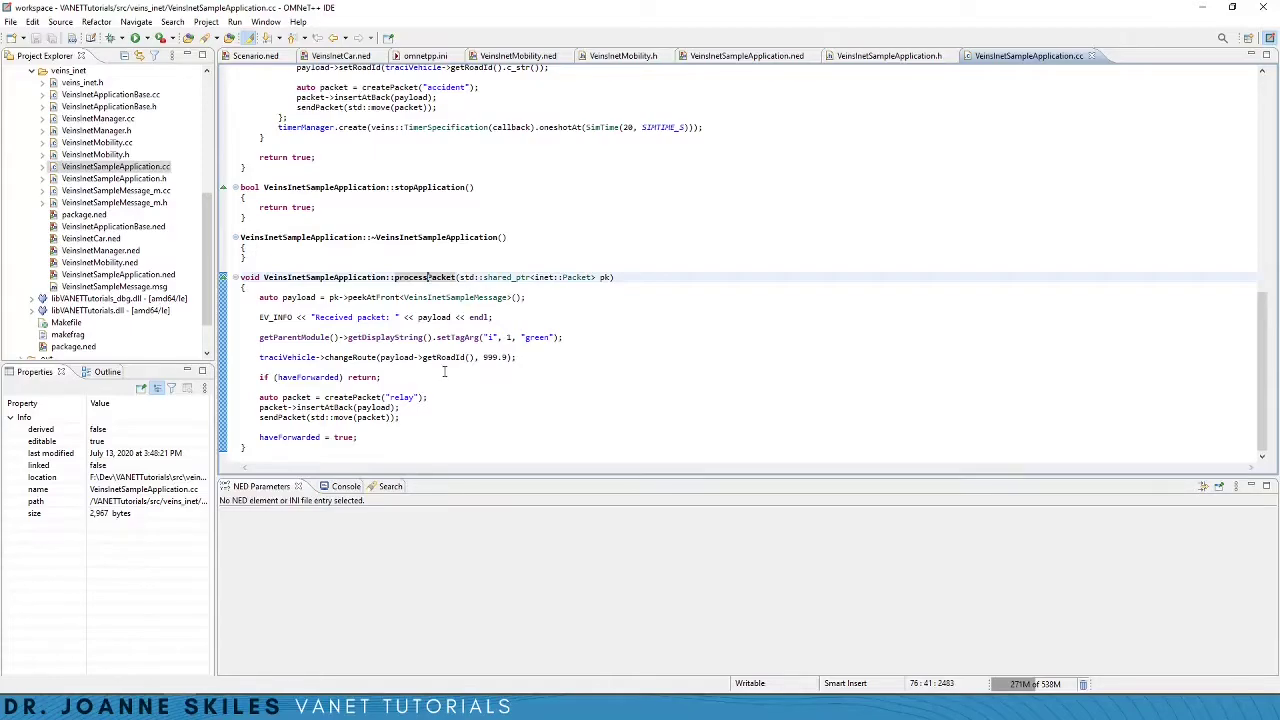
double_click(115, 106)
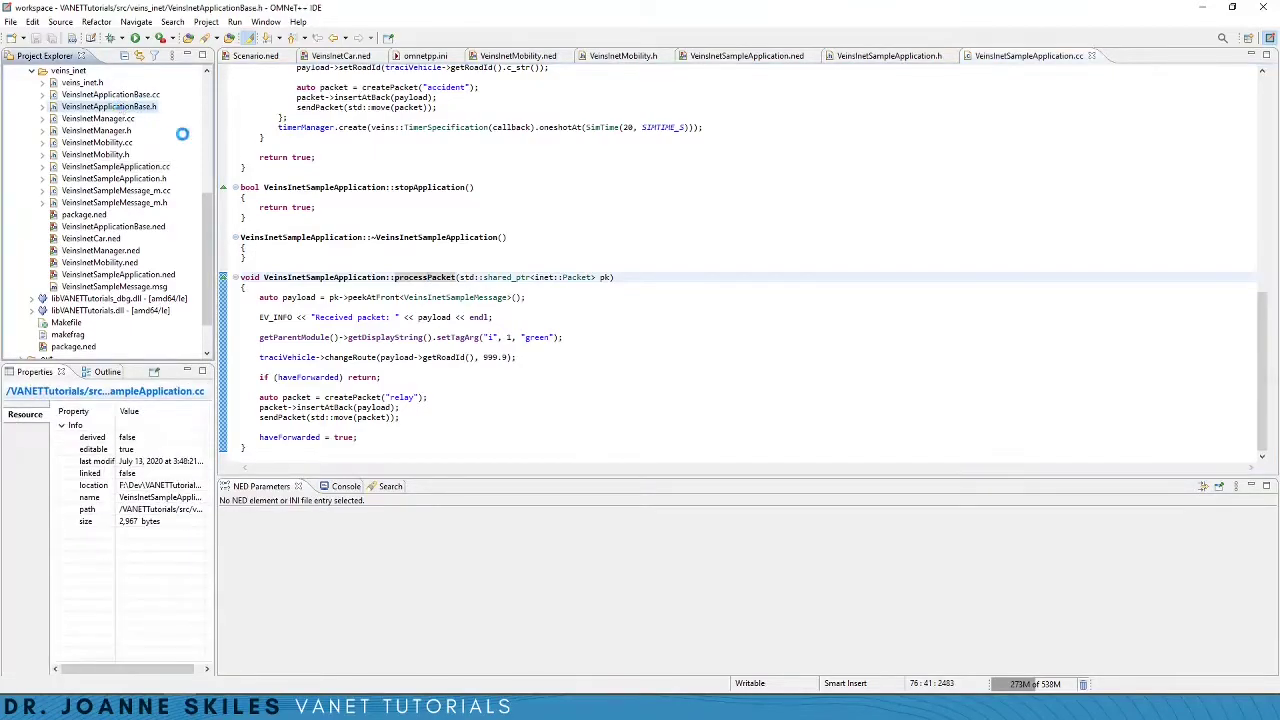
scroll(412, 268, down, 3)
drag(637, 350, 773, 349)
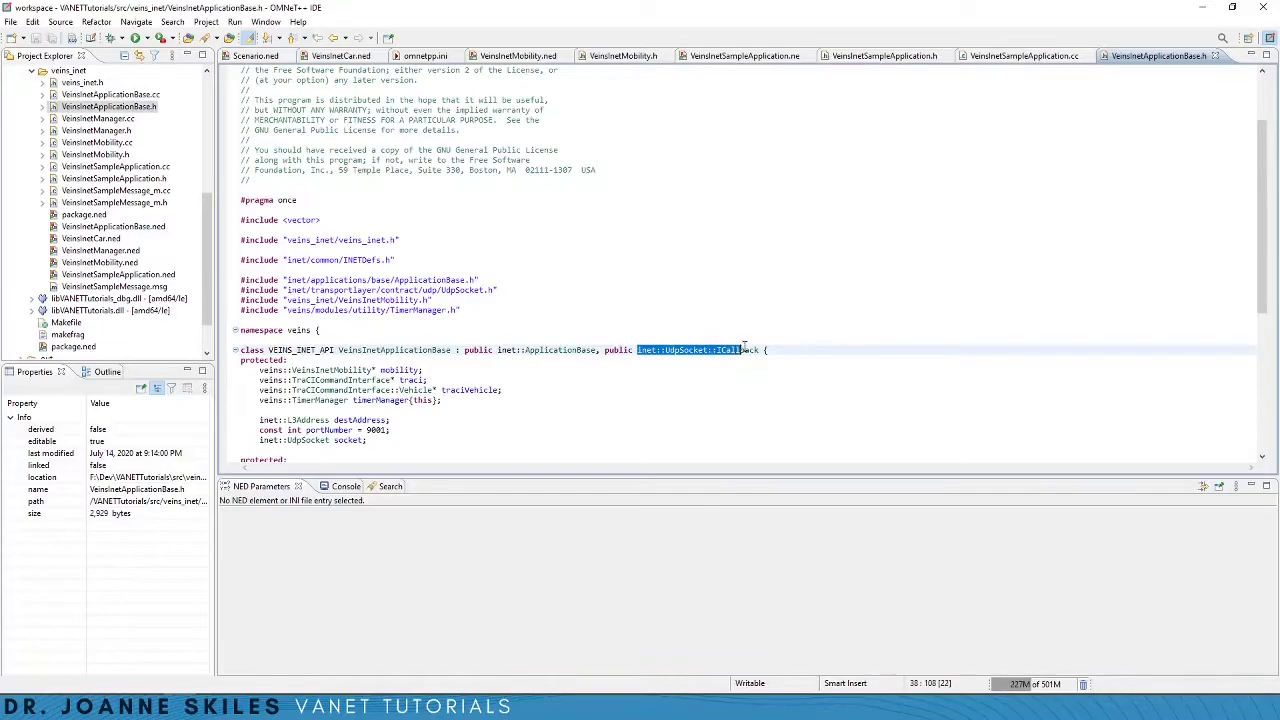
click(624, 345)
click(580, 356)
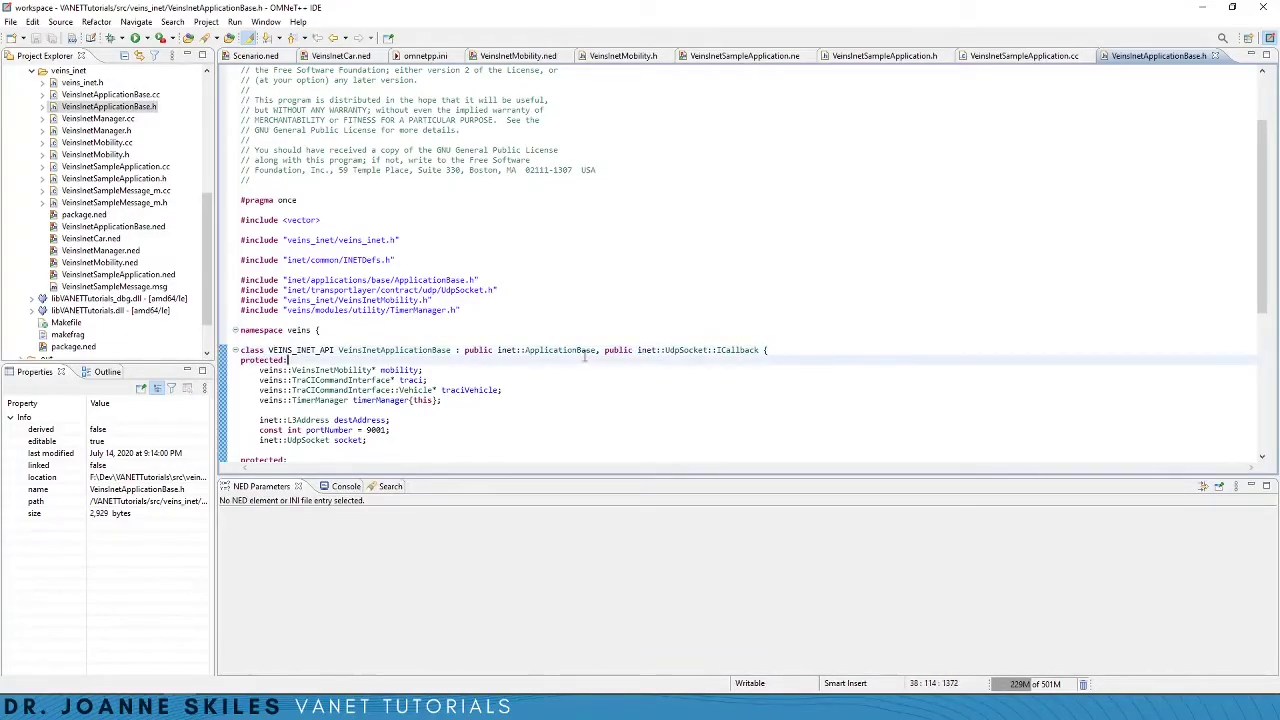
click(578, 350)
scroll(560, 358, down, 2)
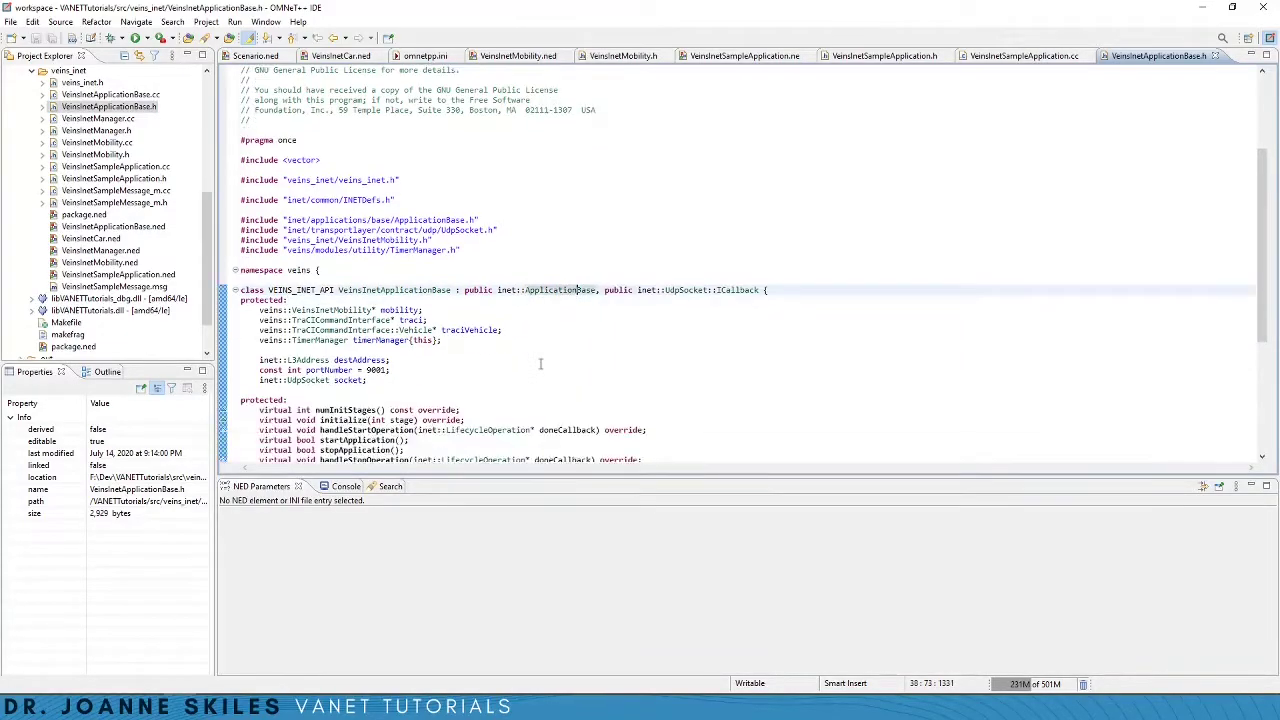
scroll(540, 364, down, 2)
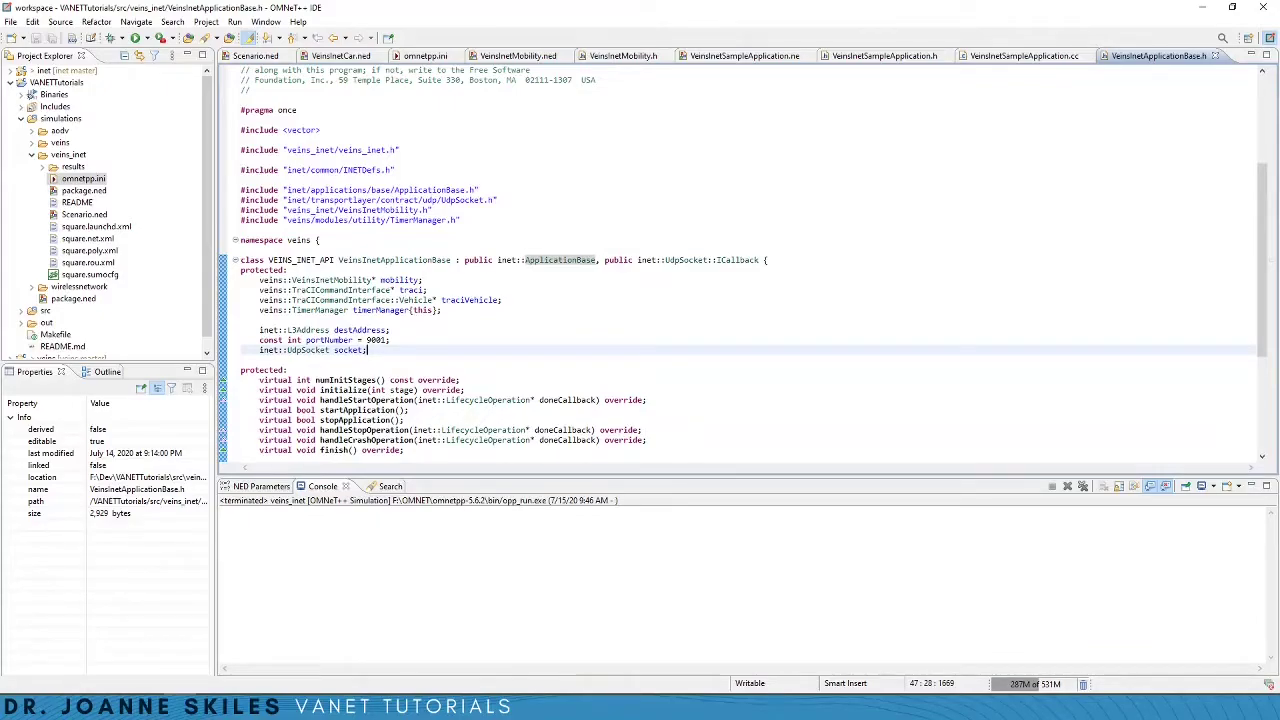
Step: In the OMNeT++ shell, run sumo-launchd.py -vv -c with the Sumo/bin/sumo.exe path
key(alt+Tab)
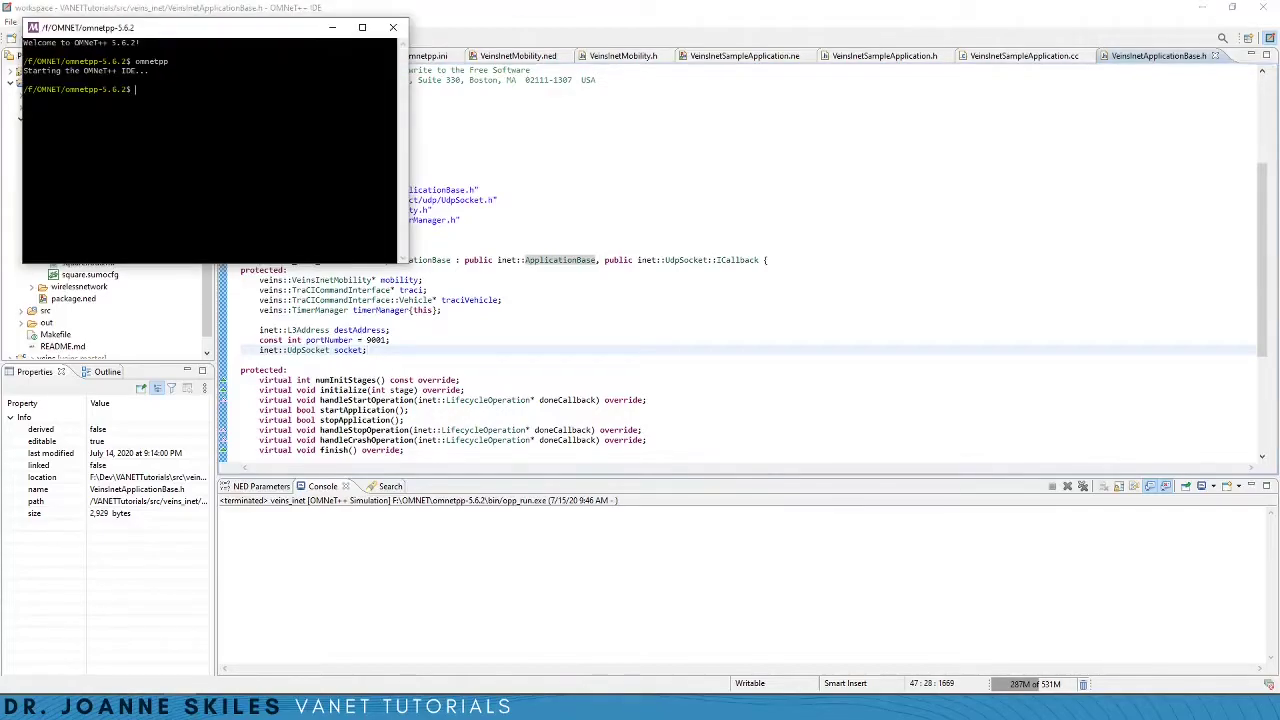
text(F:/dev/veins/sumo-launchd.py -vv -c 'F:/Program Files (x86)/eclipse/Sumo/bin/sumo.exe')
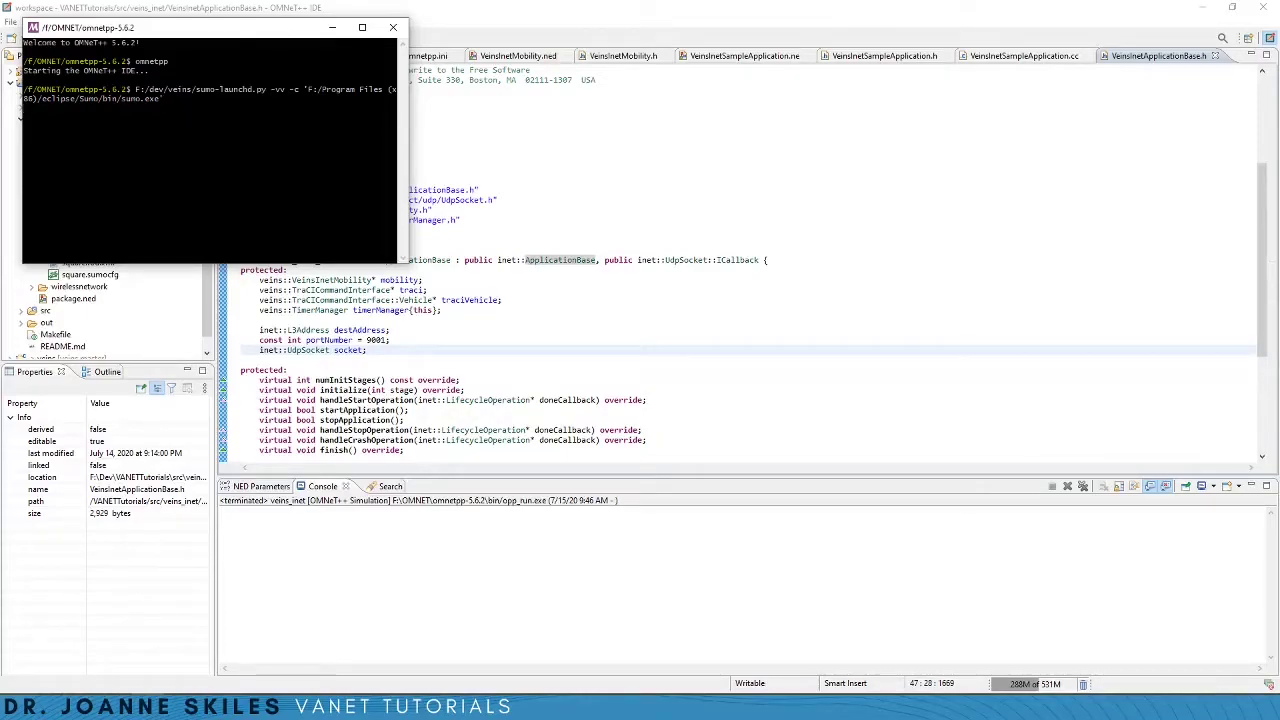
key(Return)
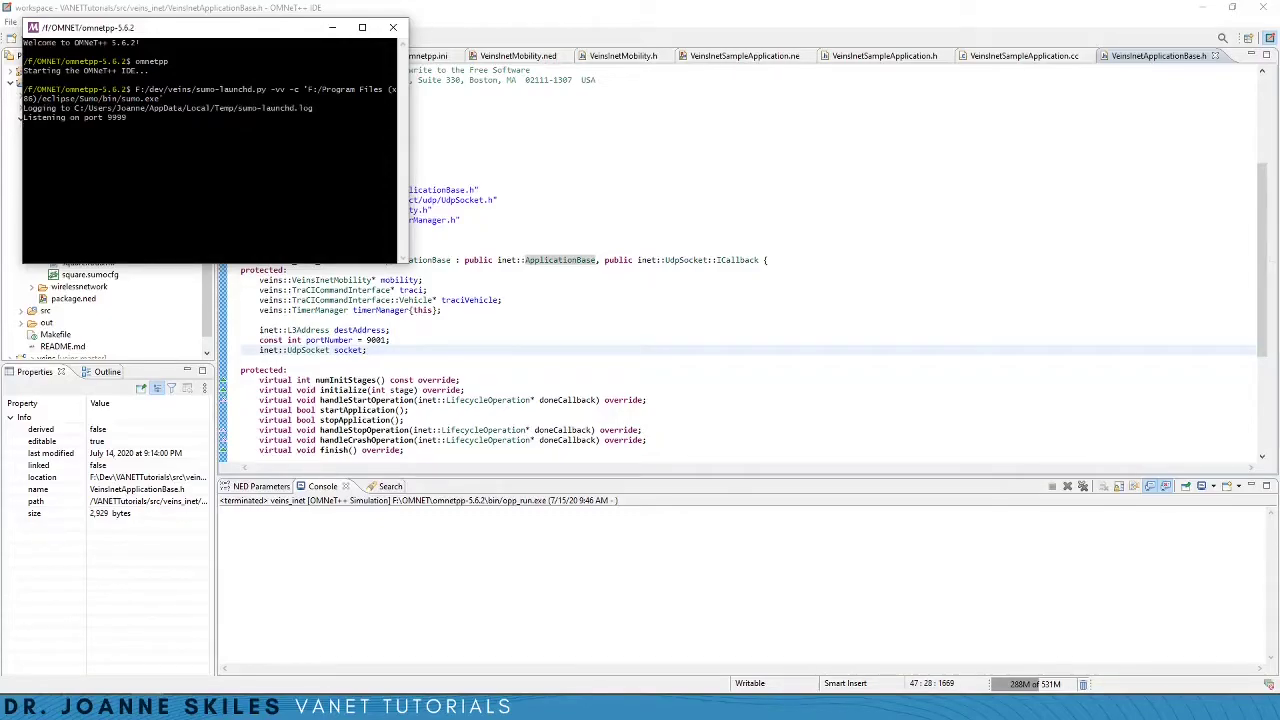
Step: Run the veins_inet omnetpp.ini as an OMNeT++ Simulation
click(463, 189)
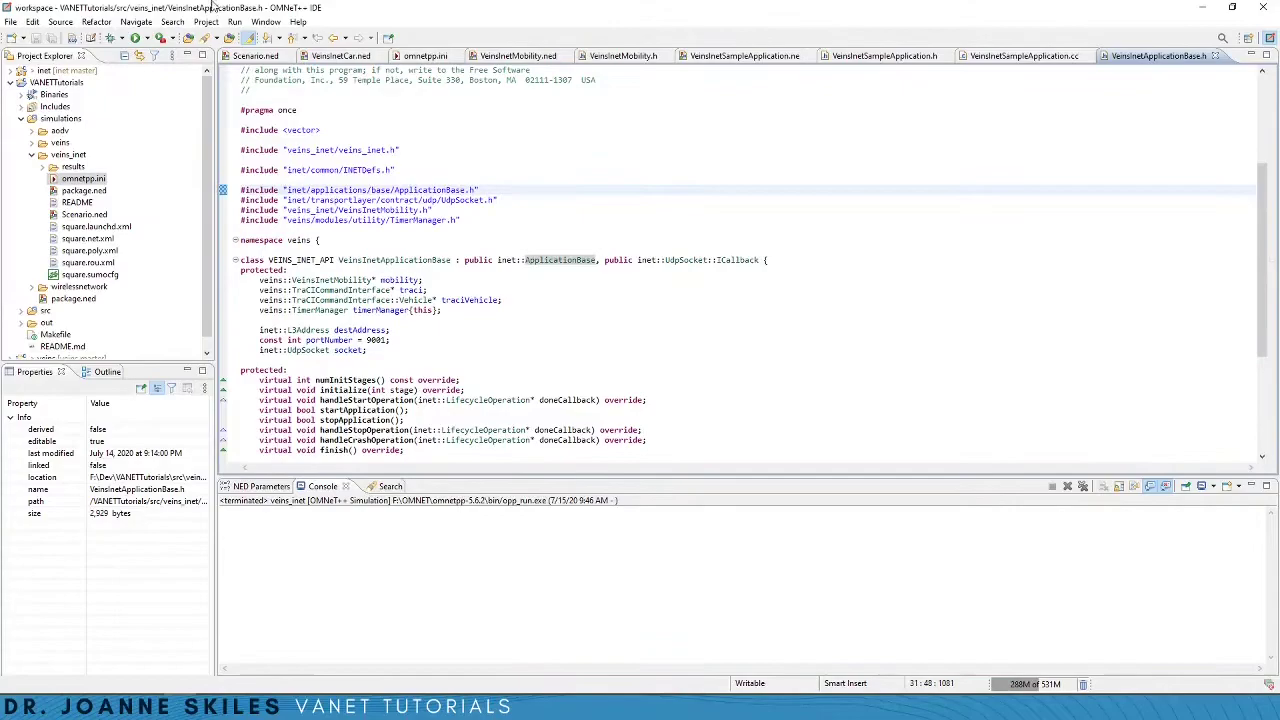
double_click(91, 181)
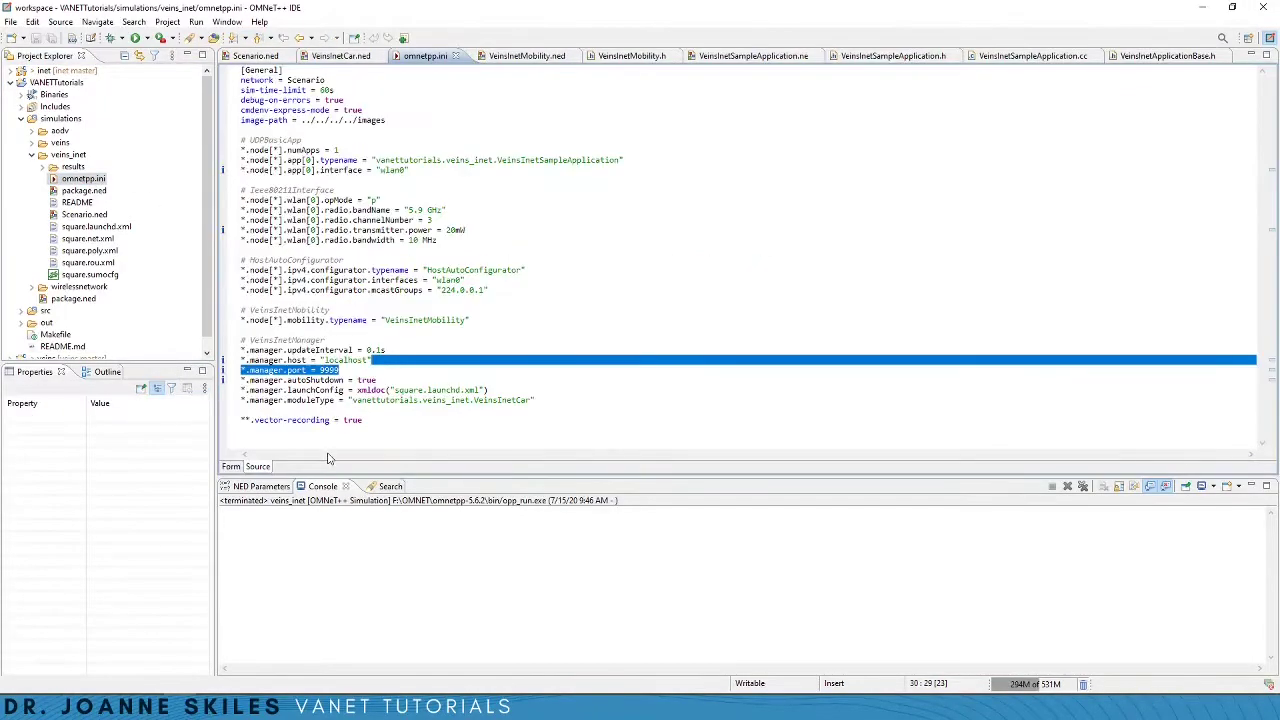
right_click(86, 180)
mouse_move(122, 434)
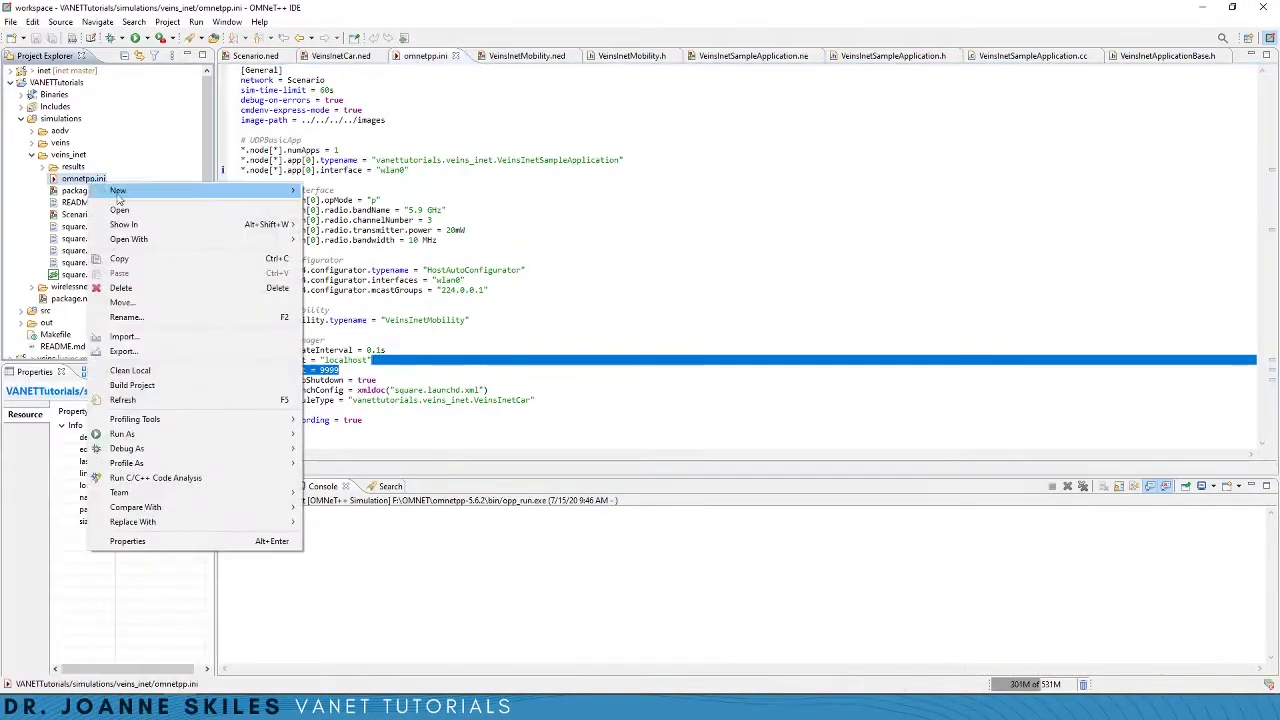
click(362, 434)
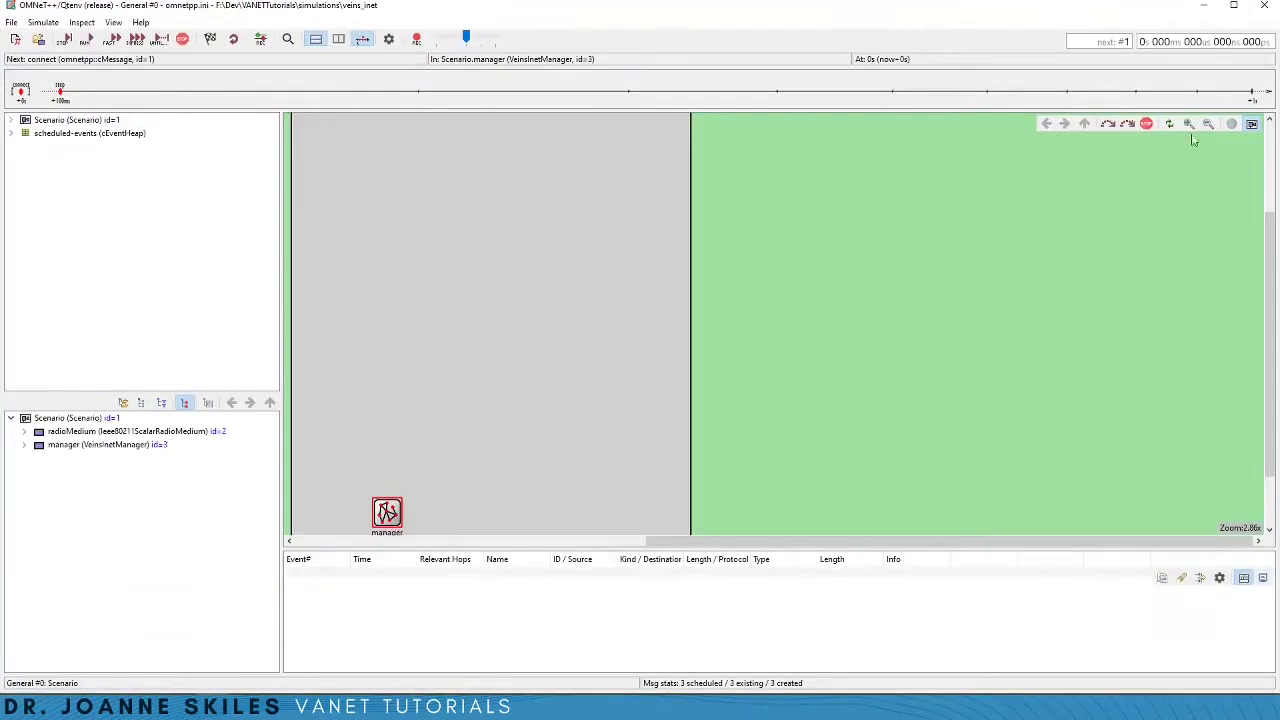
Step: Fit the Scenario view, inspect radioMedium and manager parameters, then start the run
click(1189, 130)
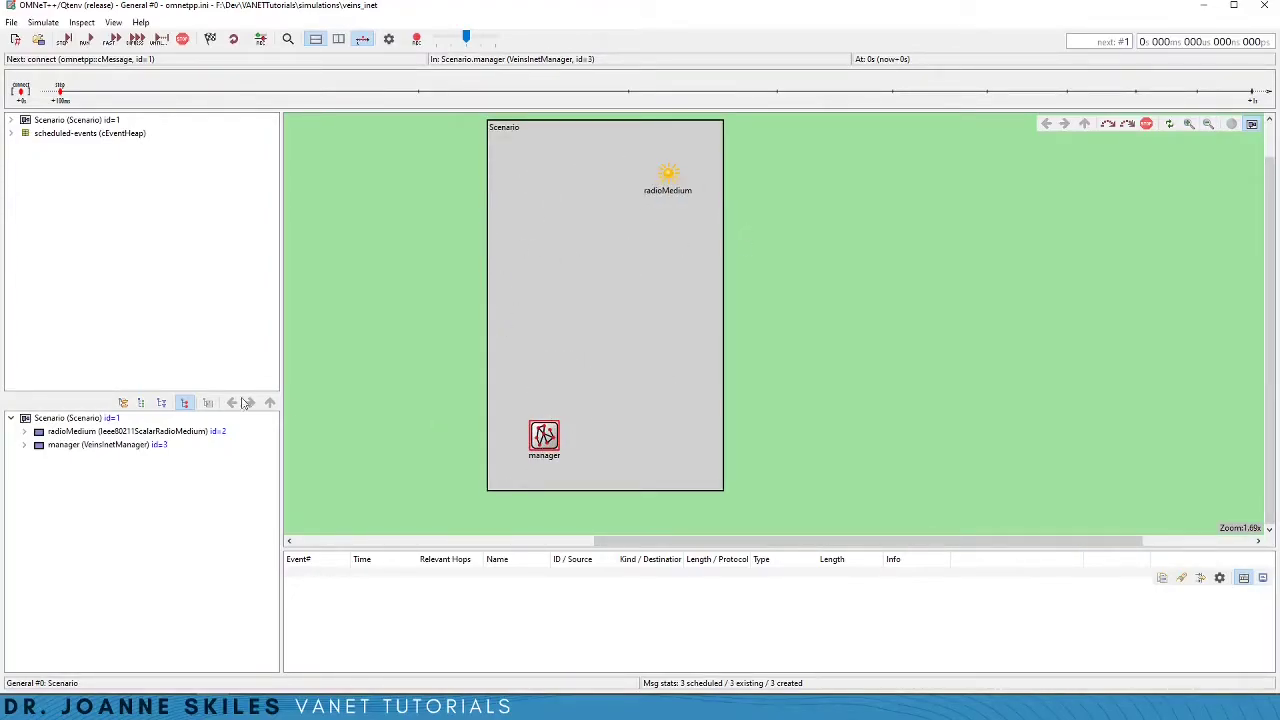
click(668, 180)
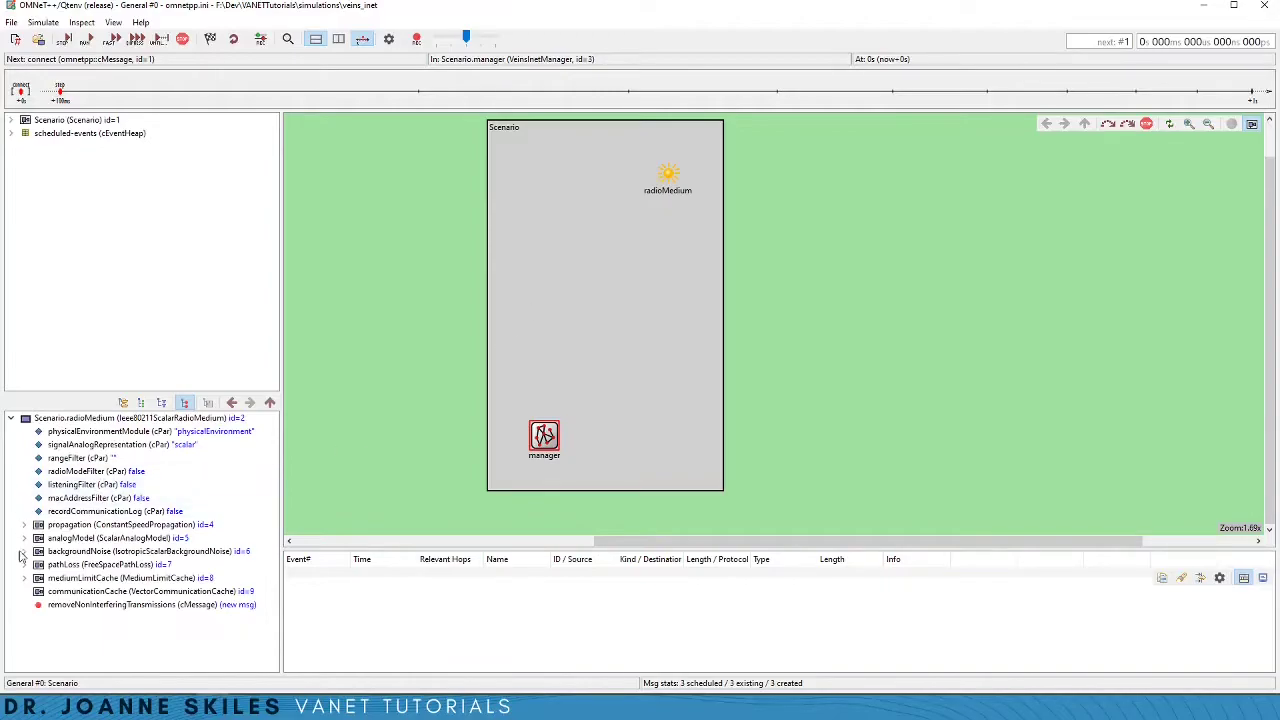
click(541, 440)
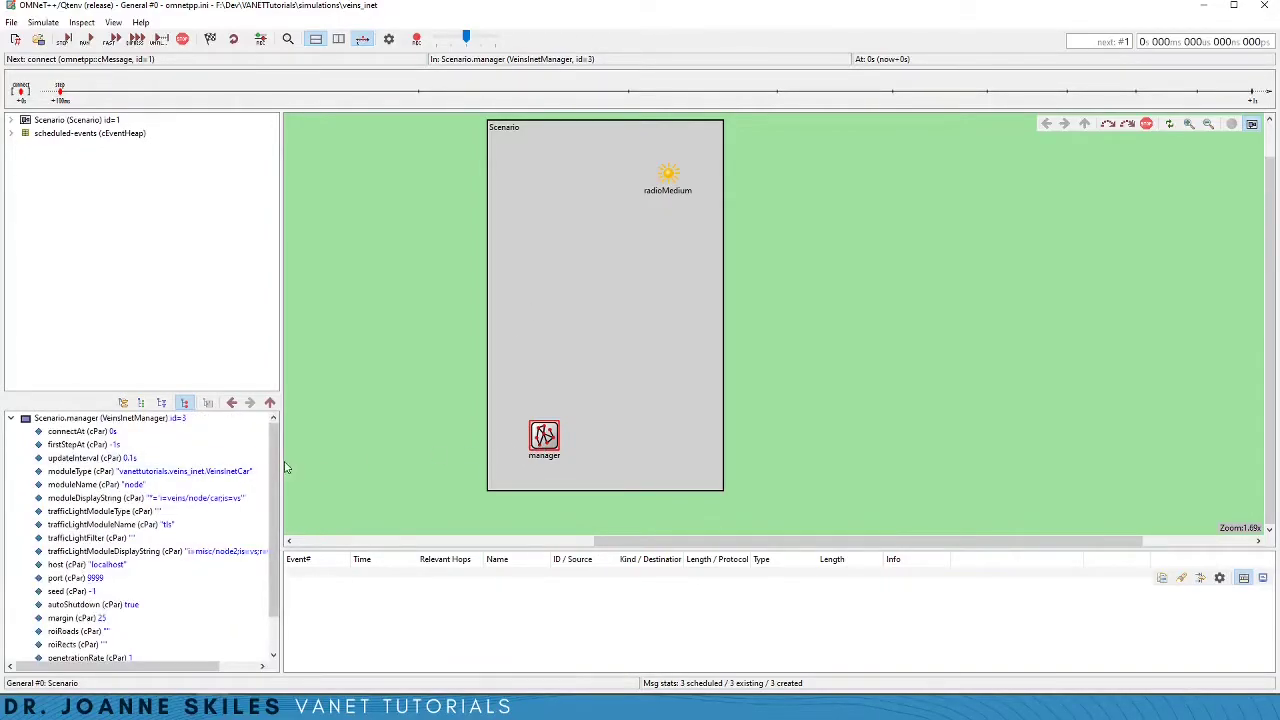
drag(270, 472, 268, 507)
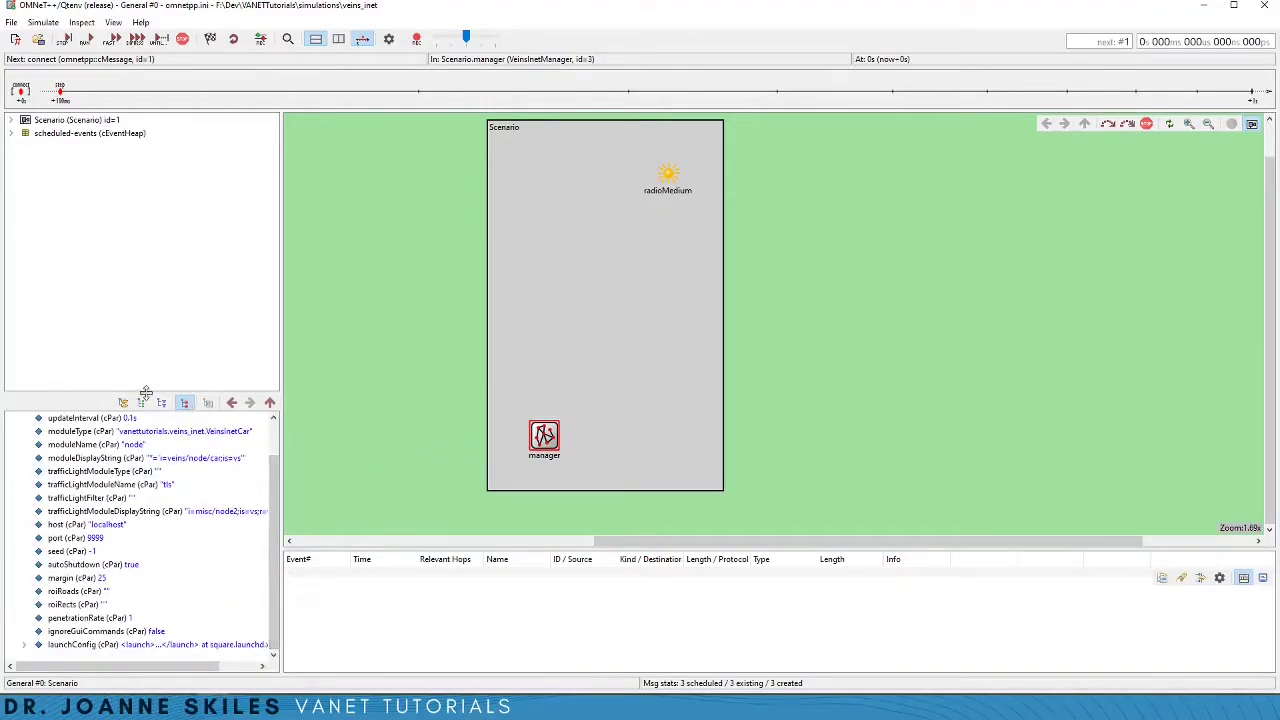
drag(150, 396, 150, 285)
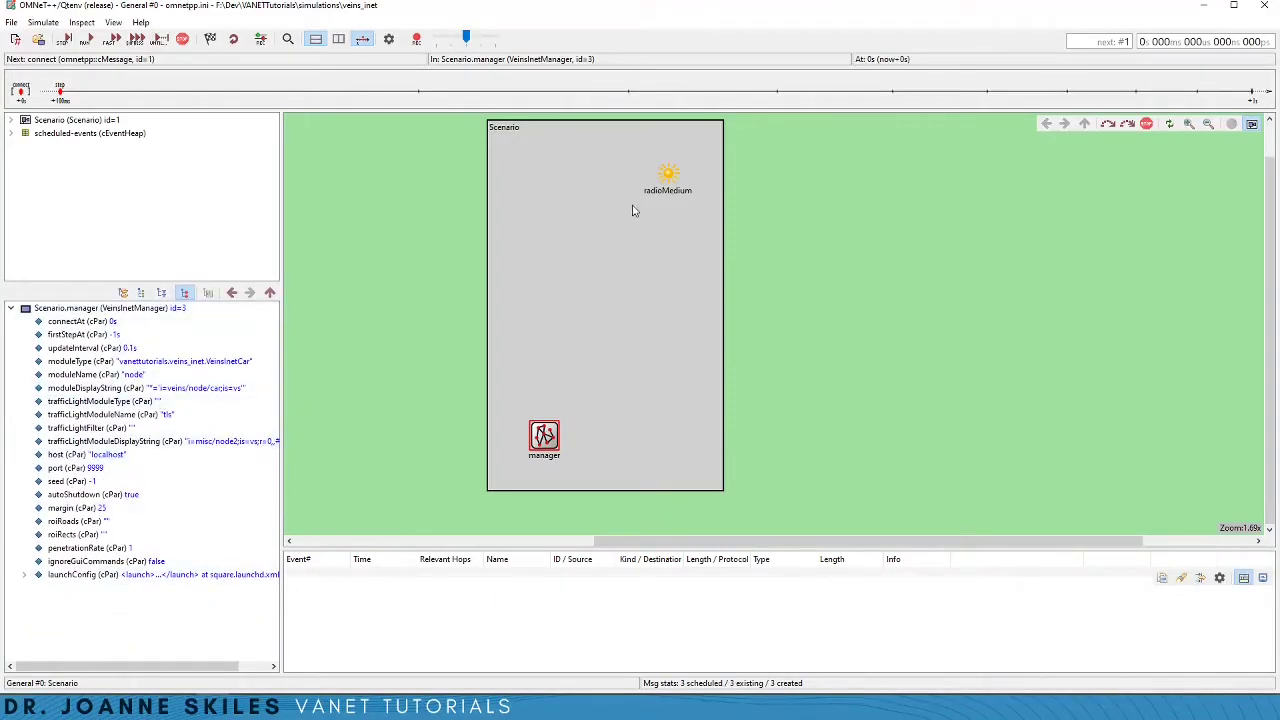
click(668, 180)
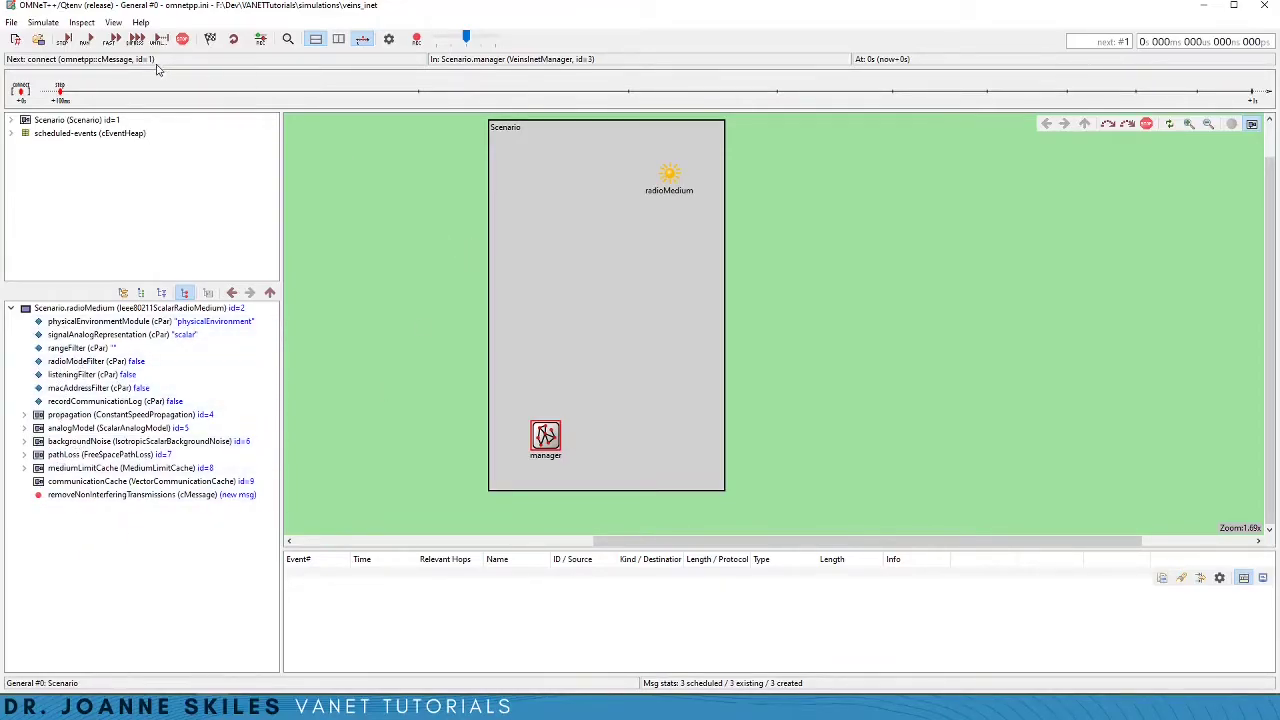
click(95, 43)
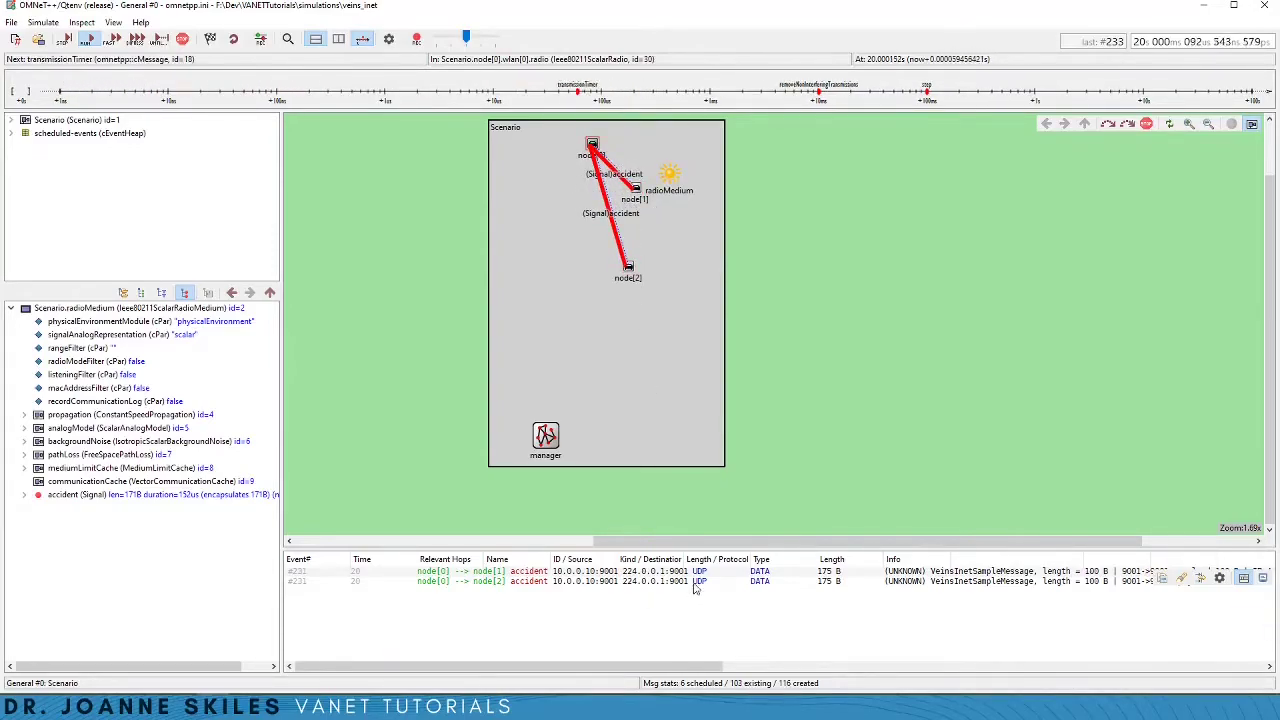
Step: Enlarge the packet log and switch to Fast run until the 60 s limit
drag(653, 548, 653, 529)
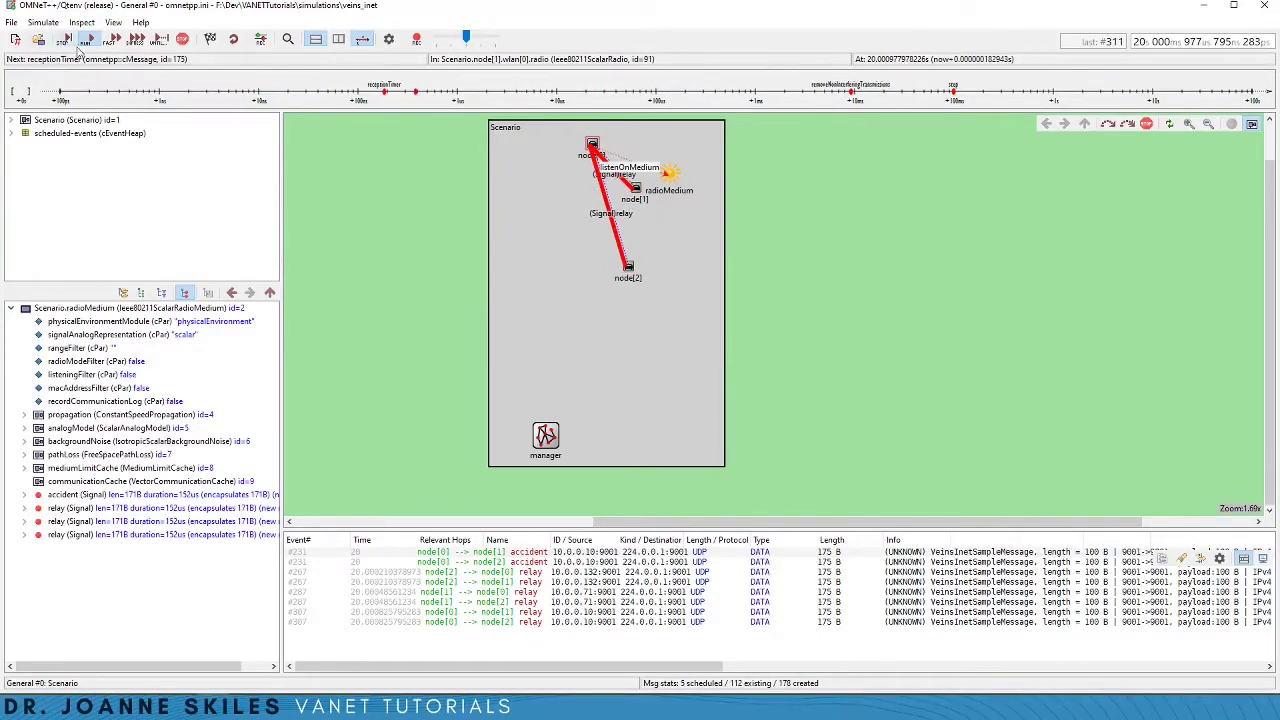
click(115, 39)
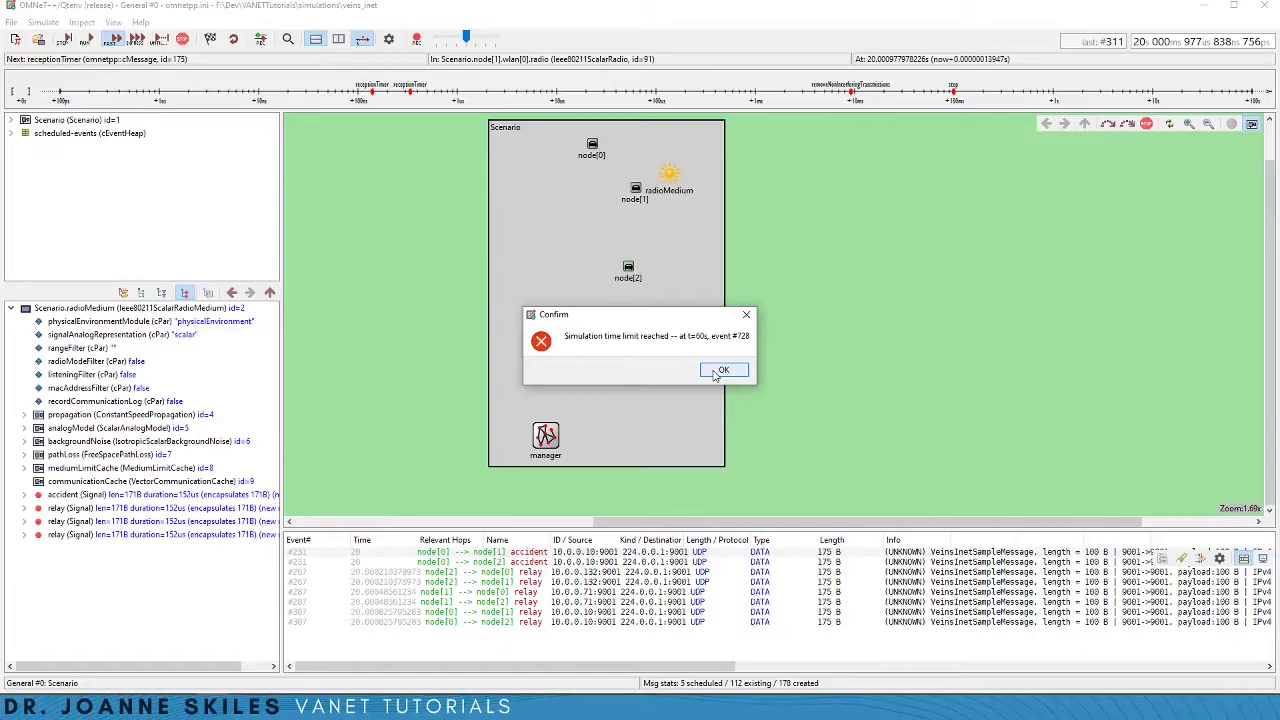
Step: Acknowledge the Confirm notice that the simulation time limit was reached
click(718, 372)
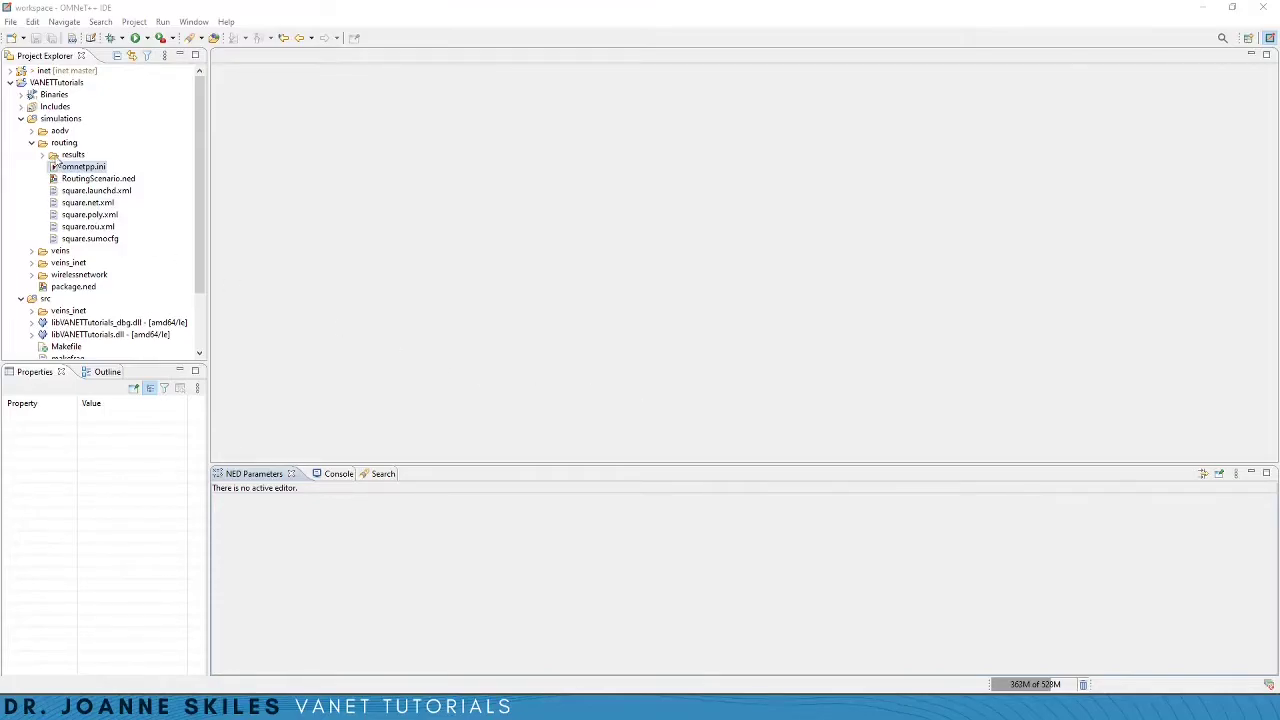
Step: Open RoutingScenario.ned, inspect its node[0] submodule, and expand the src > veins_inet folder
click(64, 143)
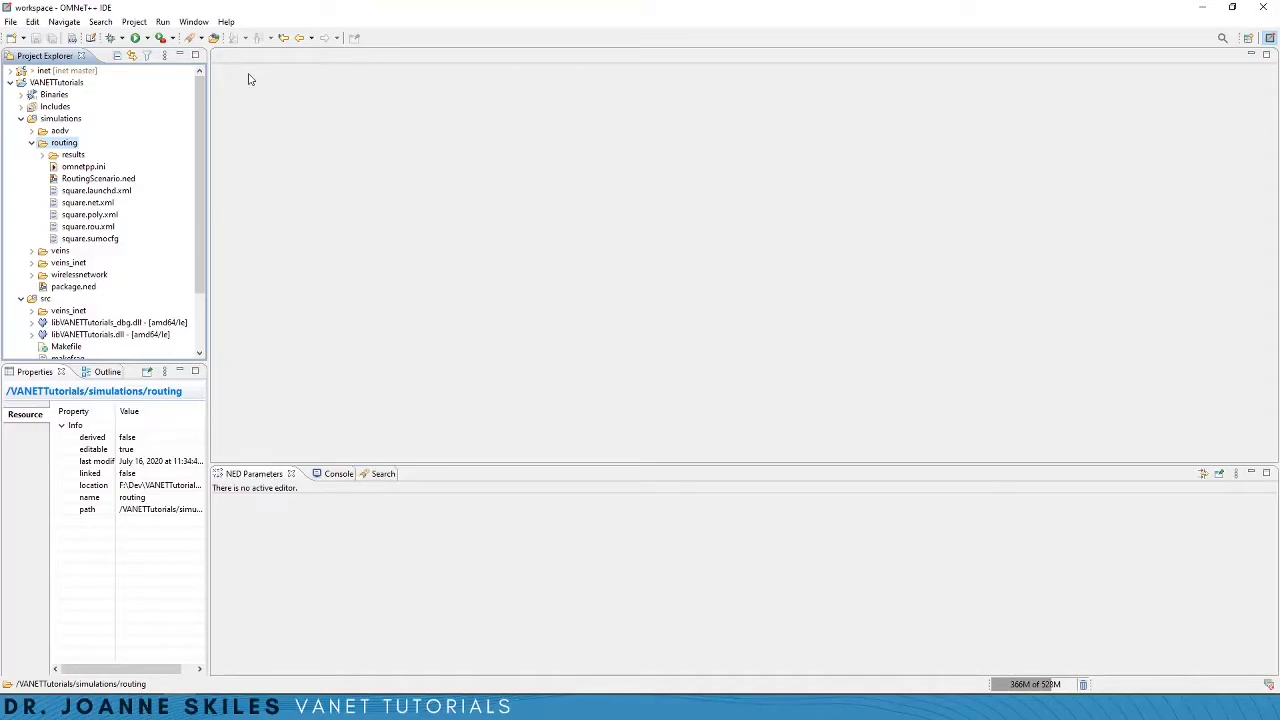
double_click(112, 180)
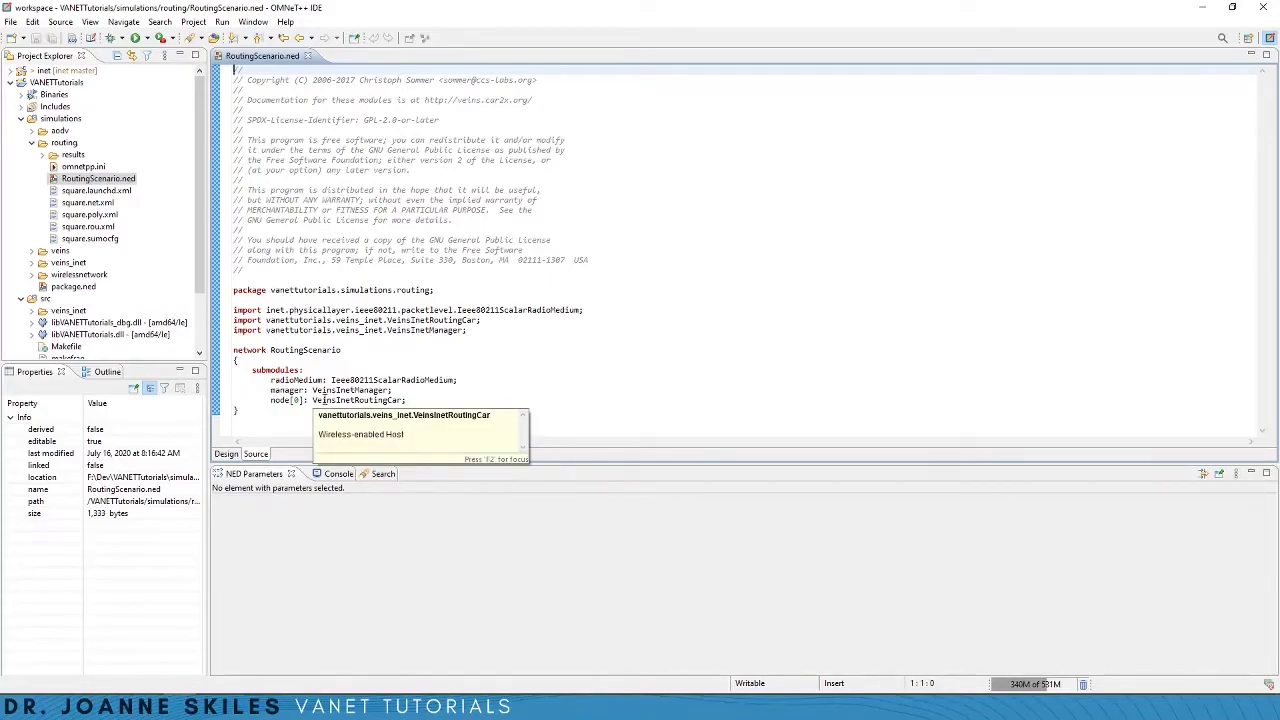
click(321, 400)
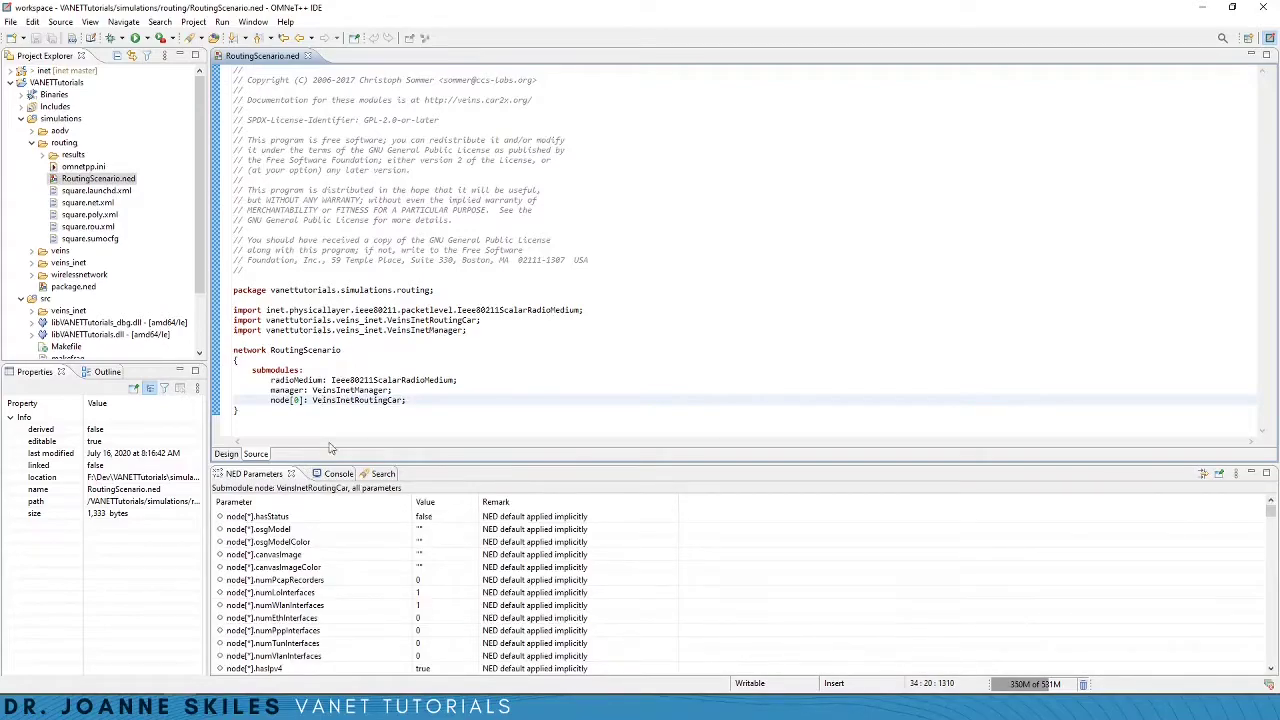
click(248, 200)
scroll(58, 255, down, 1)
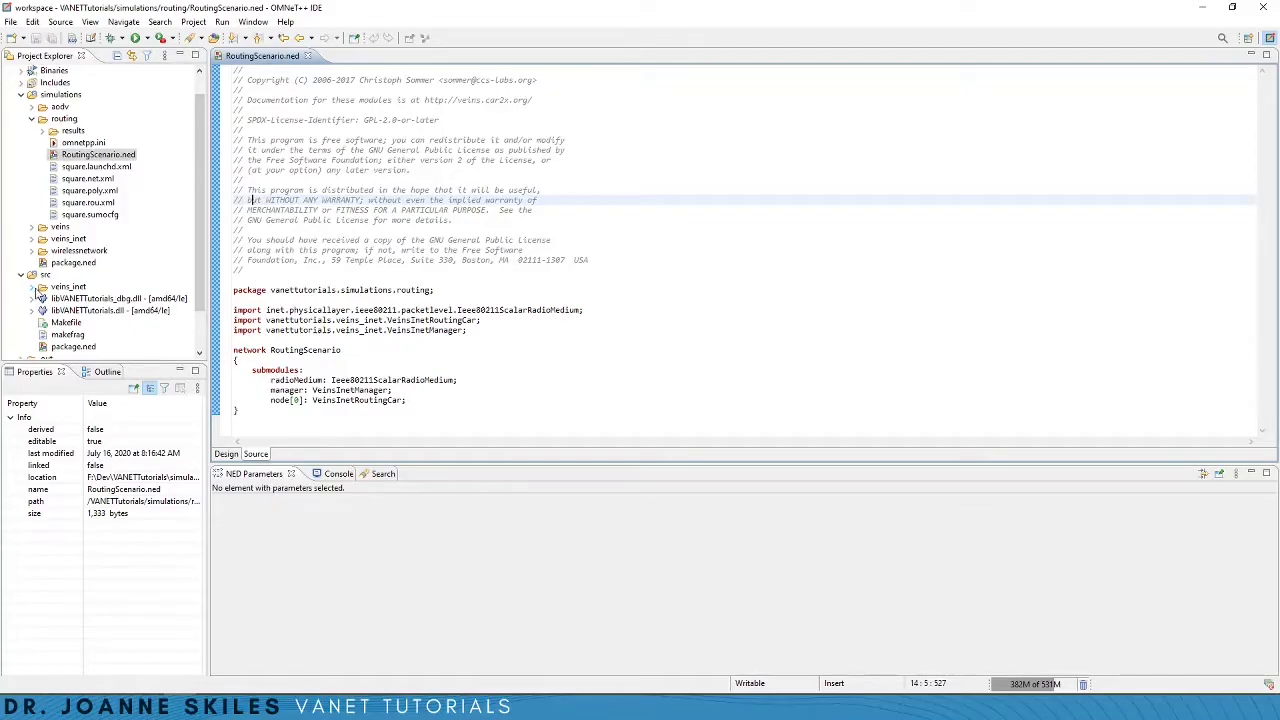
click(34, 287)
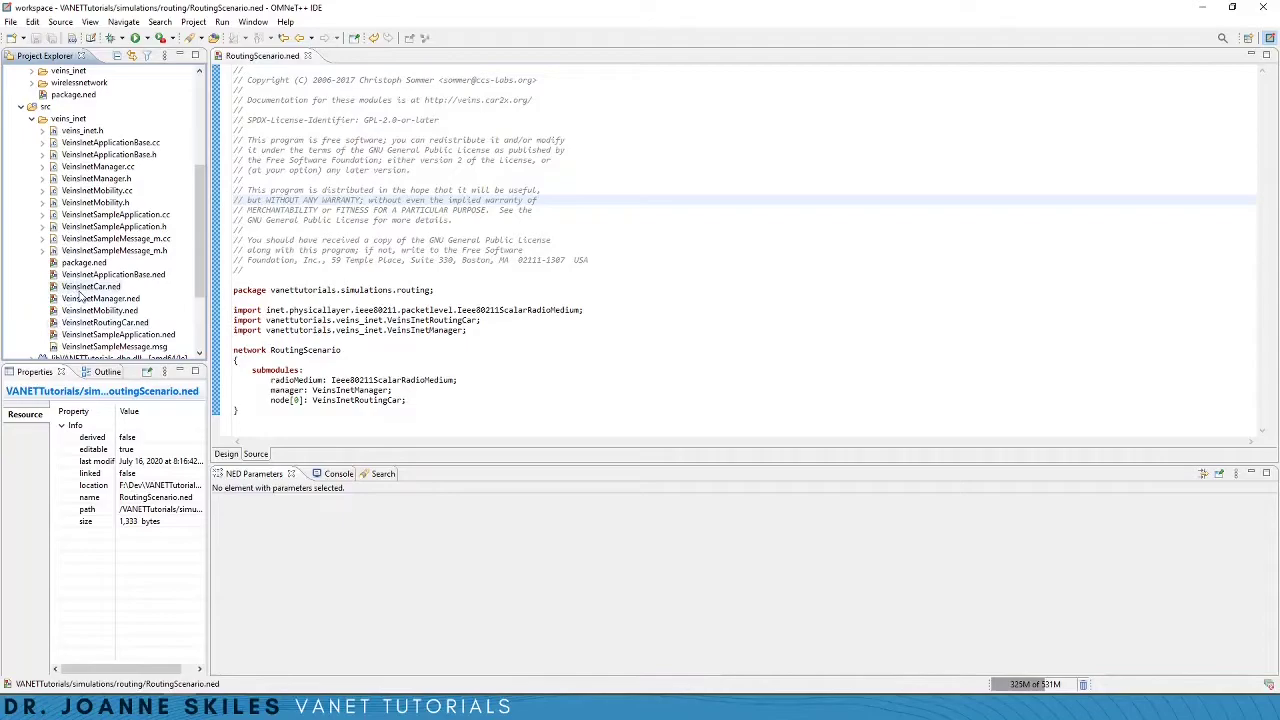
Step: Open VeinsInetRoutingCar.ned and mark the routing submodule and its <router> type placeholder
double_click(104, 322)
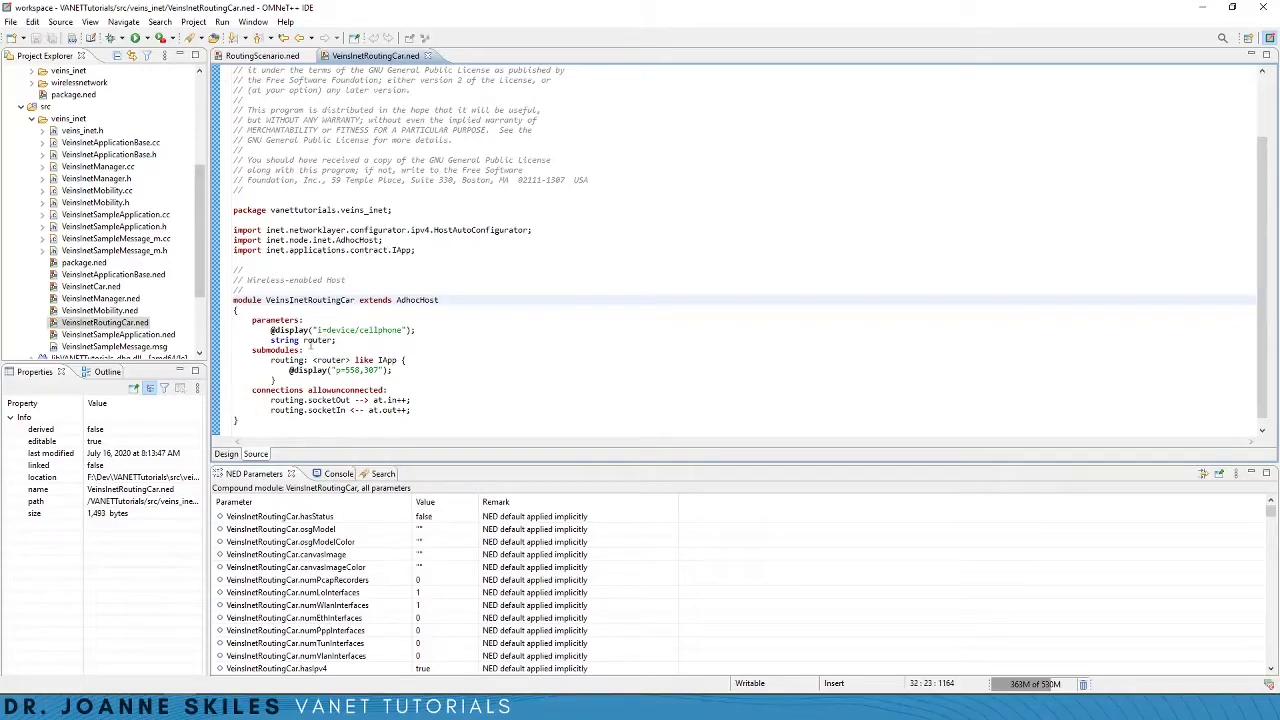
drag(271, 360, 298, 378)
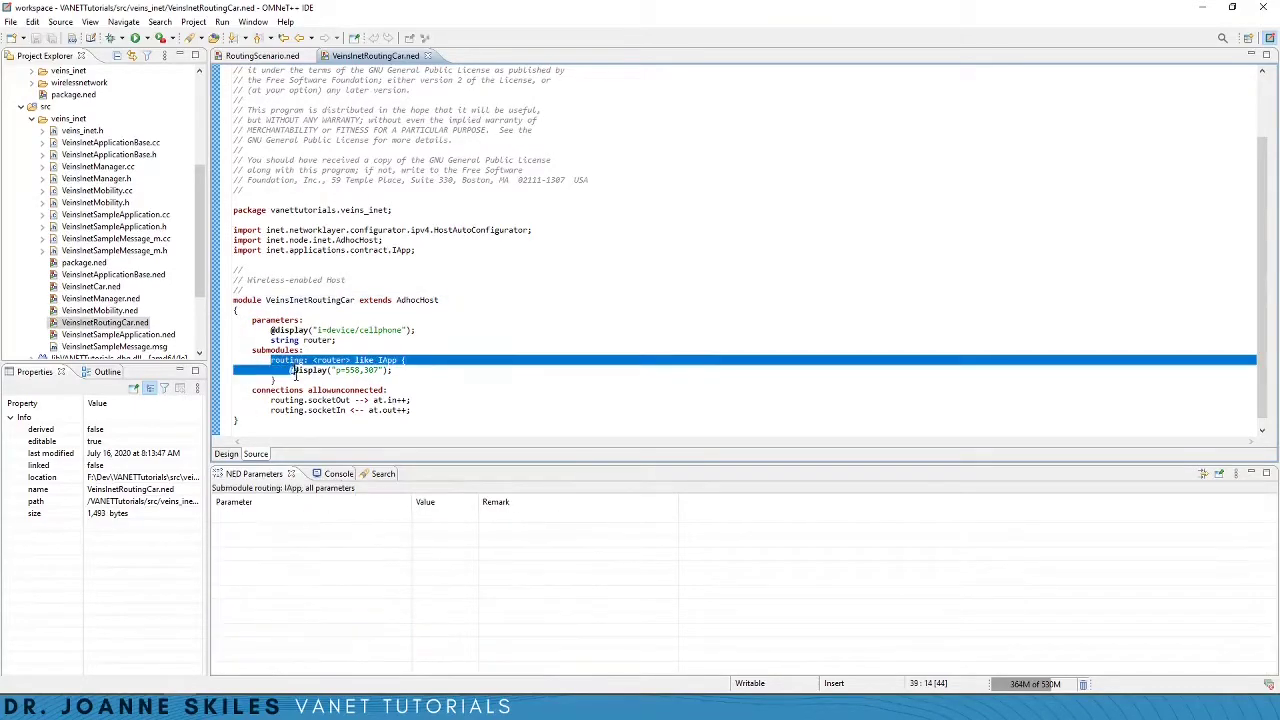
click(298, 378)
click(313, 360)
drag(313, 360, 350, 360)
click(393, 360)
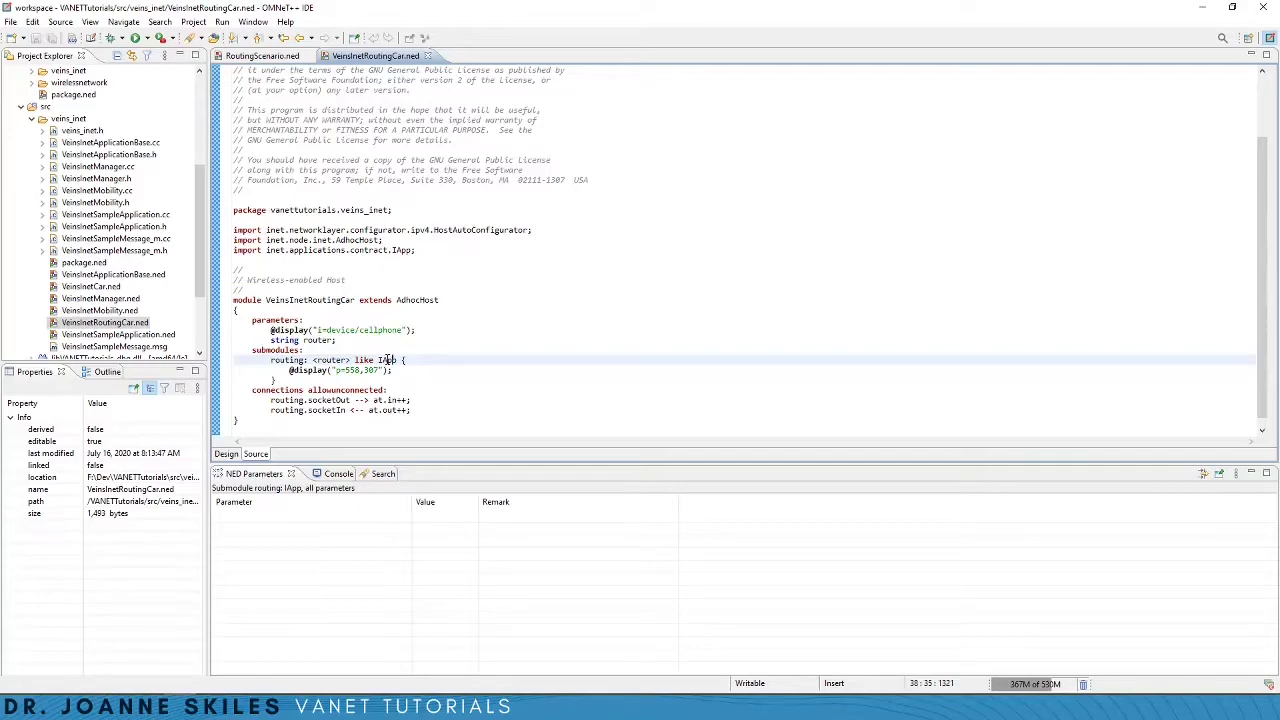
Step: Inspect the routing.socketOut and dispatcher socketIn connection lines
click(270, 400)
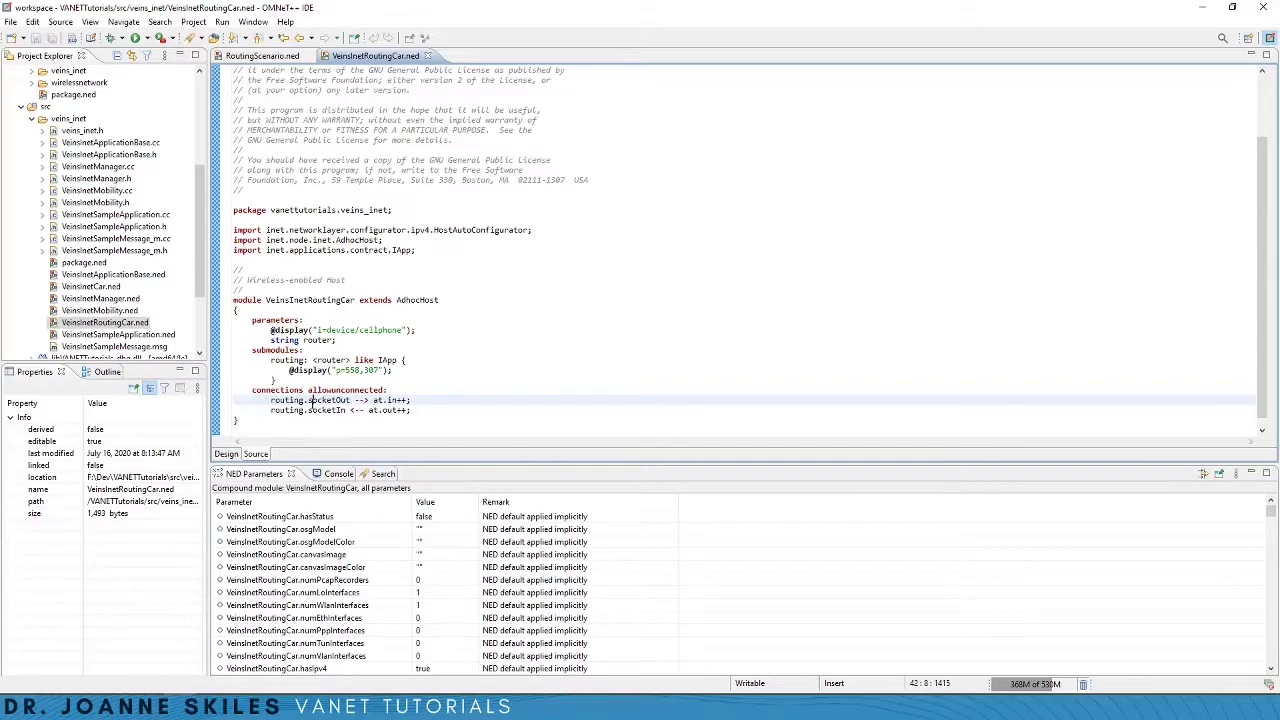
click(317, 400)
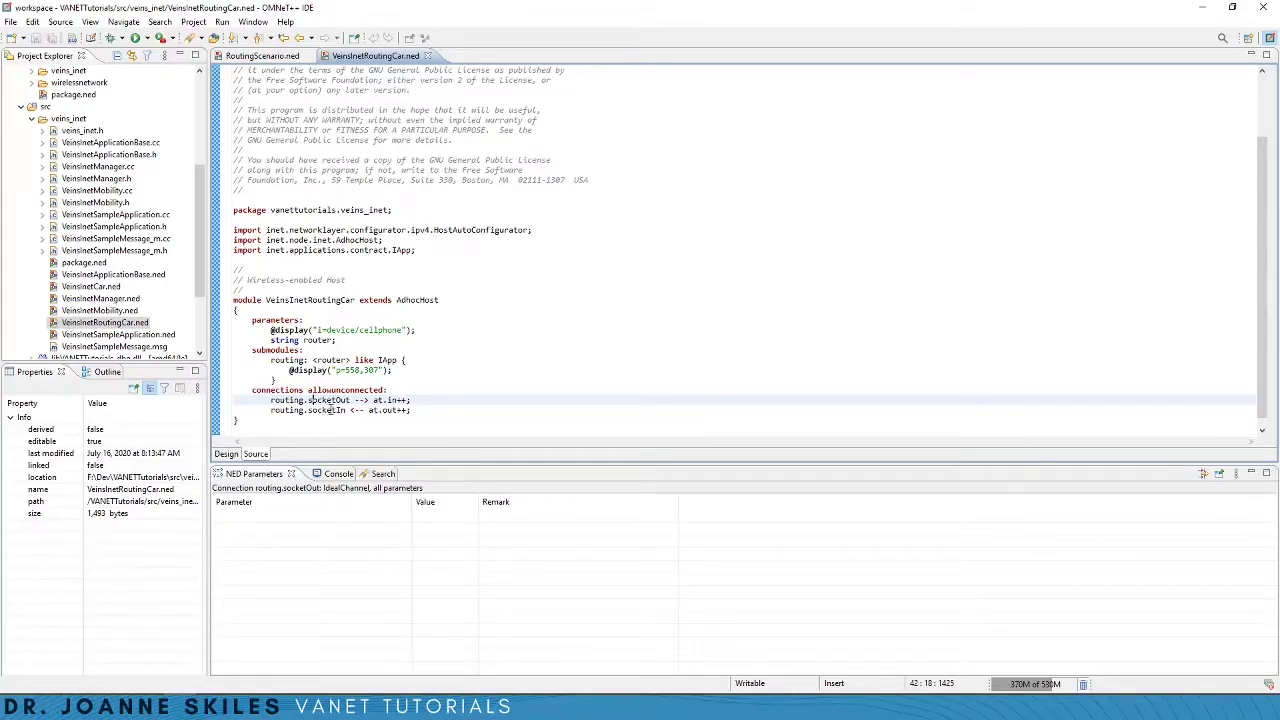
mouse_move(327, 410)
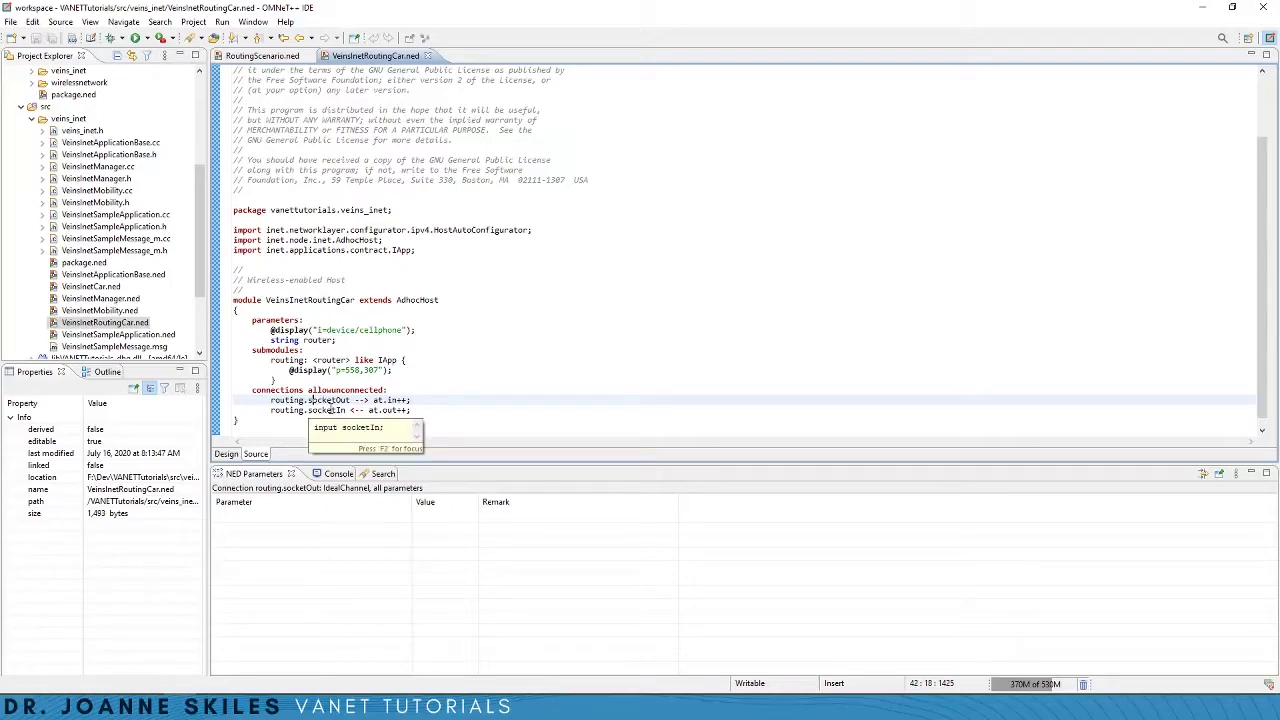
click(370, 412)
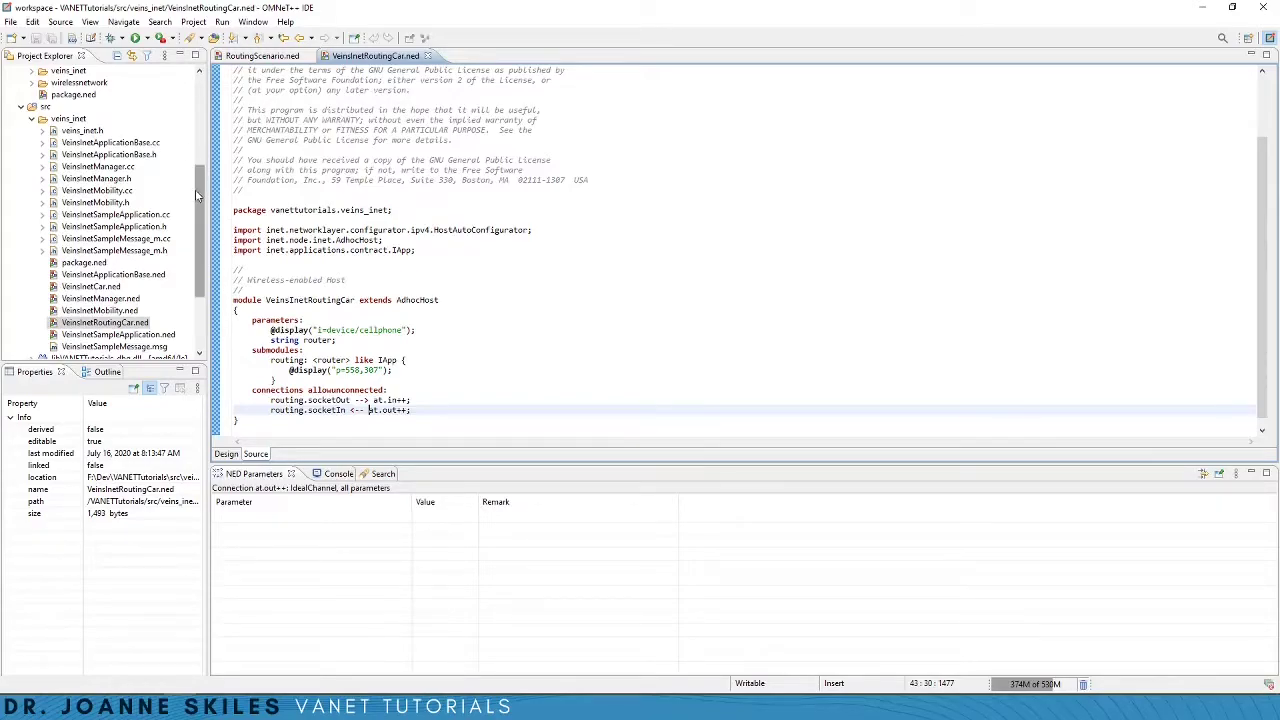
drag(198, 193, 205, 80)
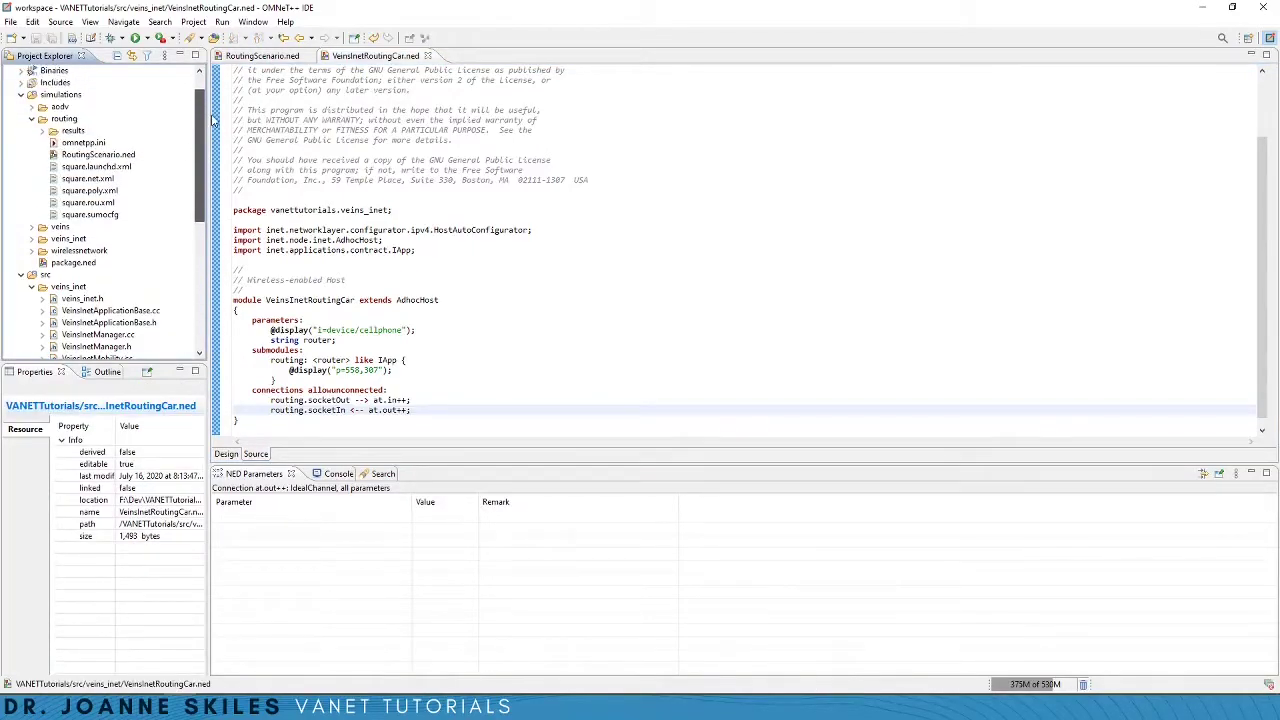
Step: Open the routing omnetpp.ini and review the UdpBasicApp destAddresses, messageLength and packetName settings
click(86, 143)
double_click(86, 143)
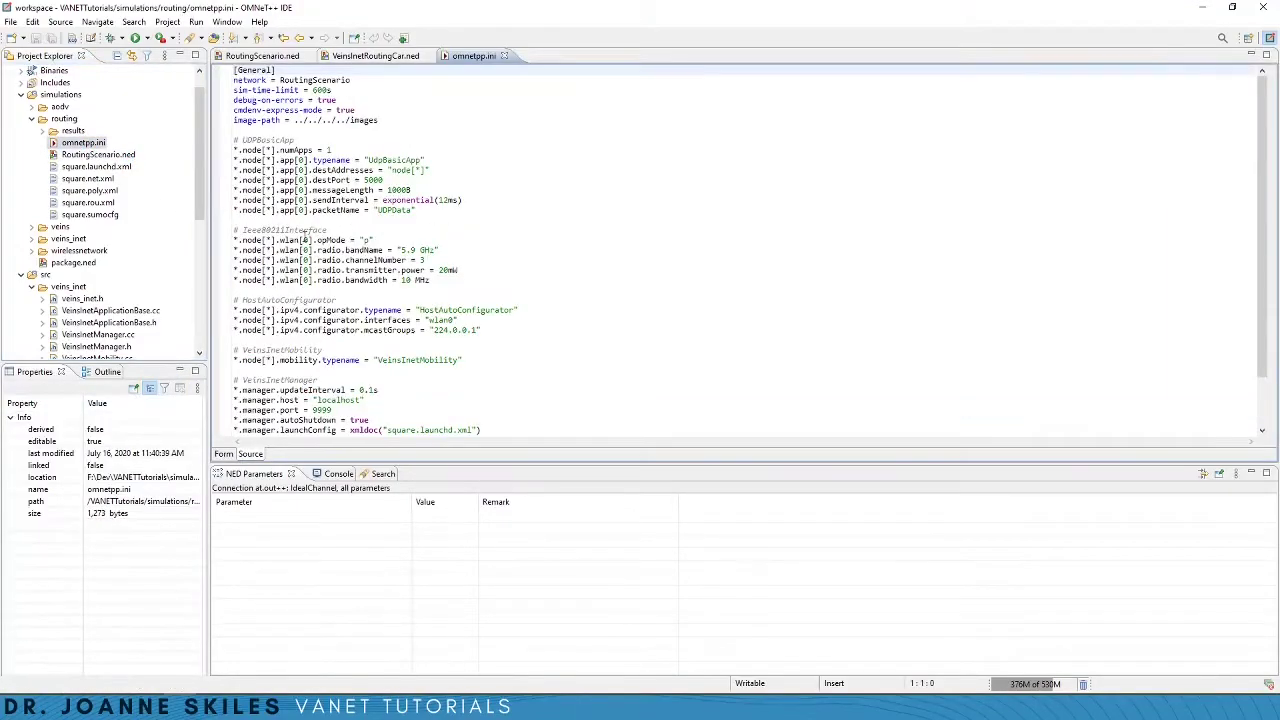
click(350, 219)
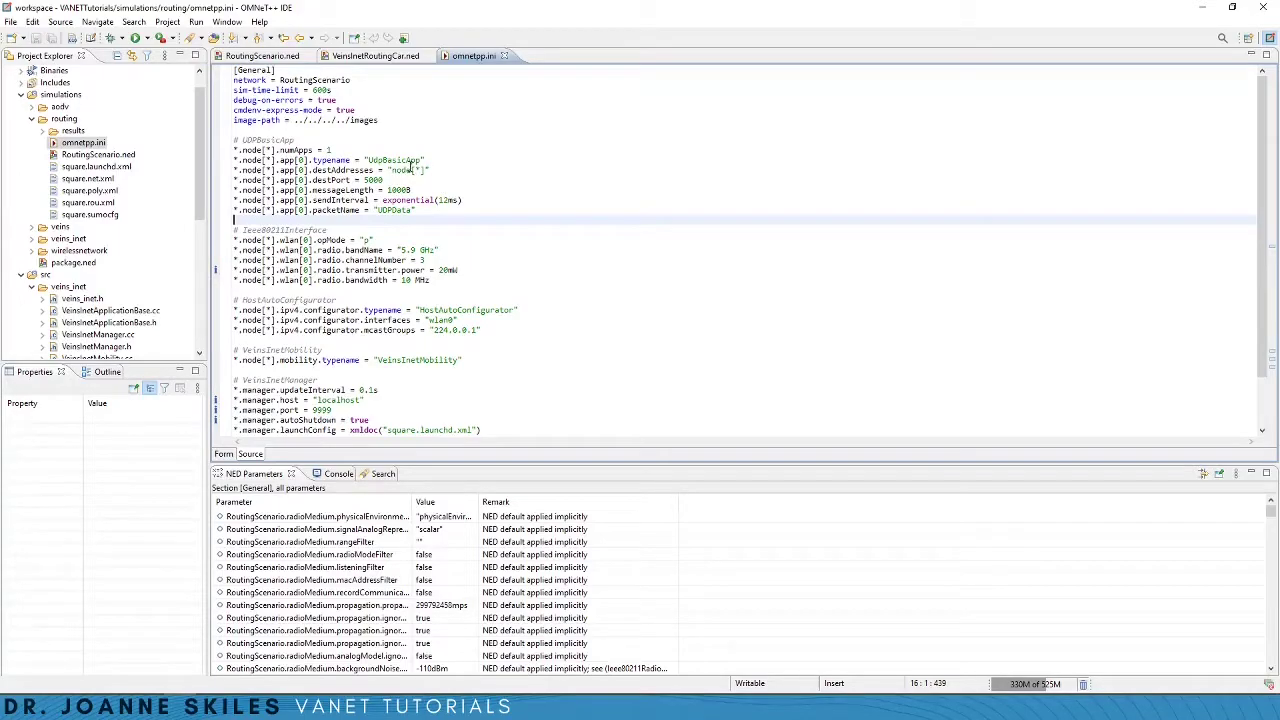
click(407, 160)
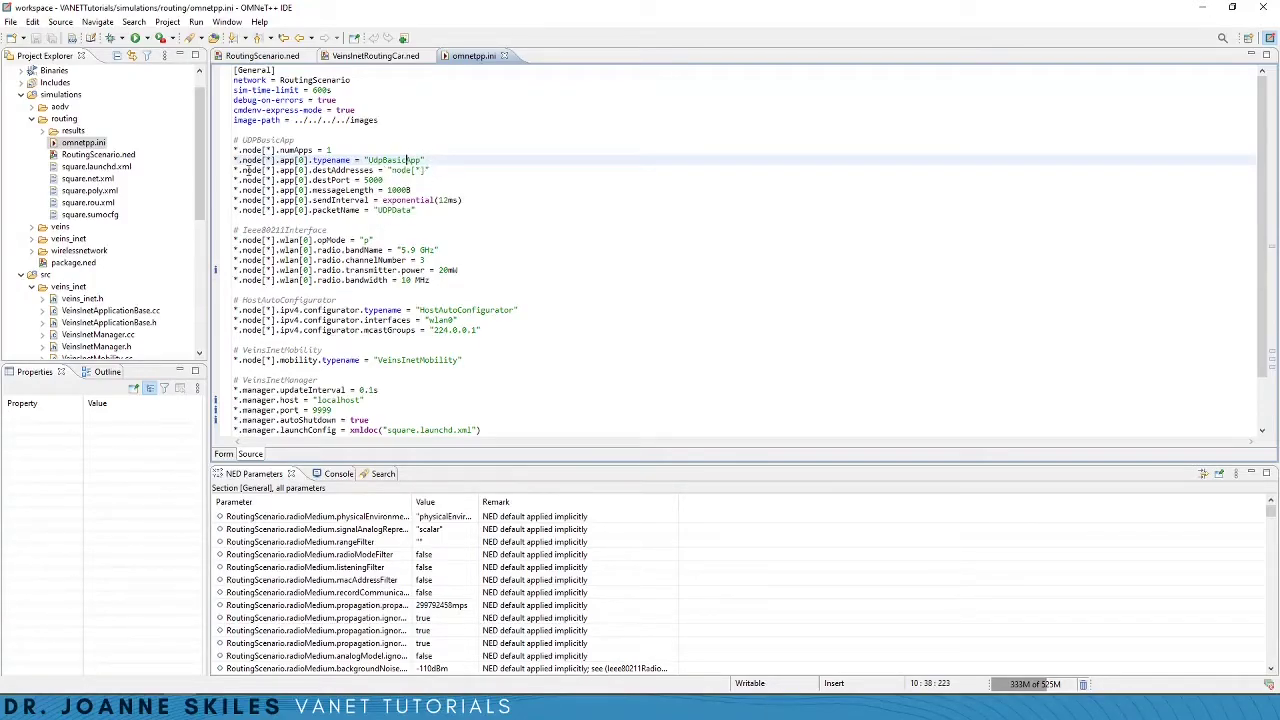
click(379, 170)
mouse_move(345, 170)
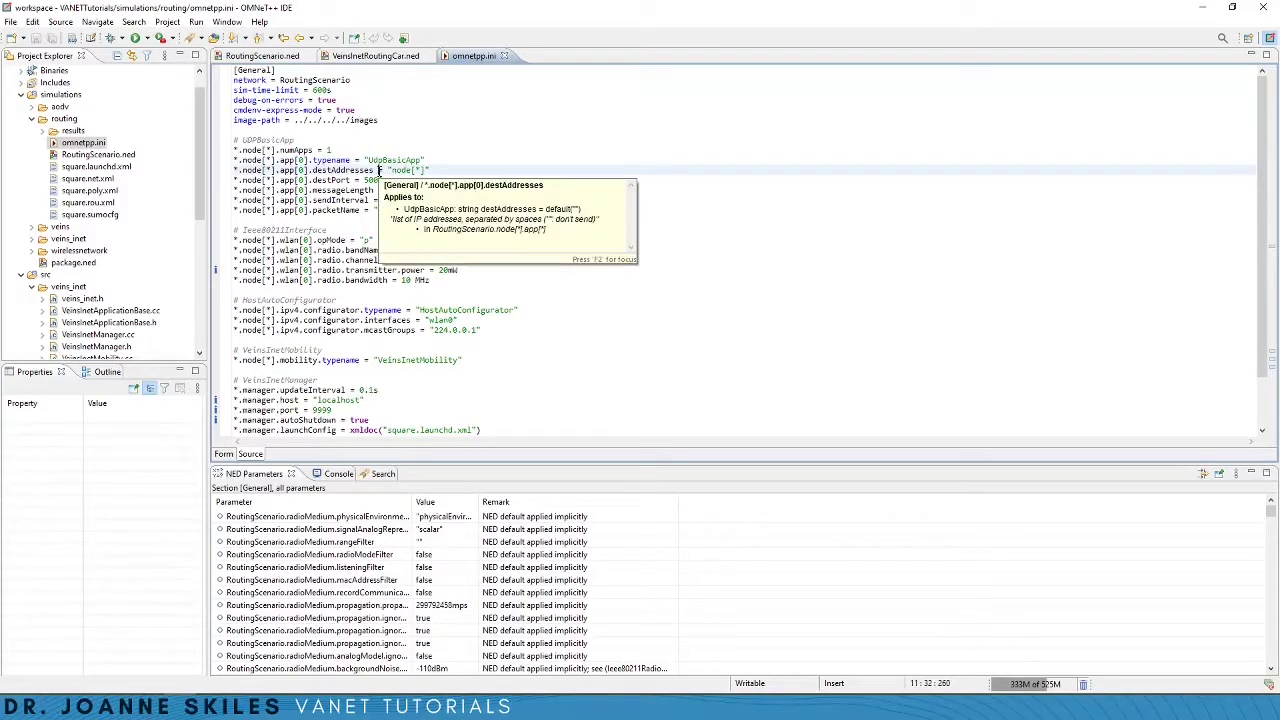
drag(390, 170, 424, 170)
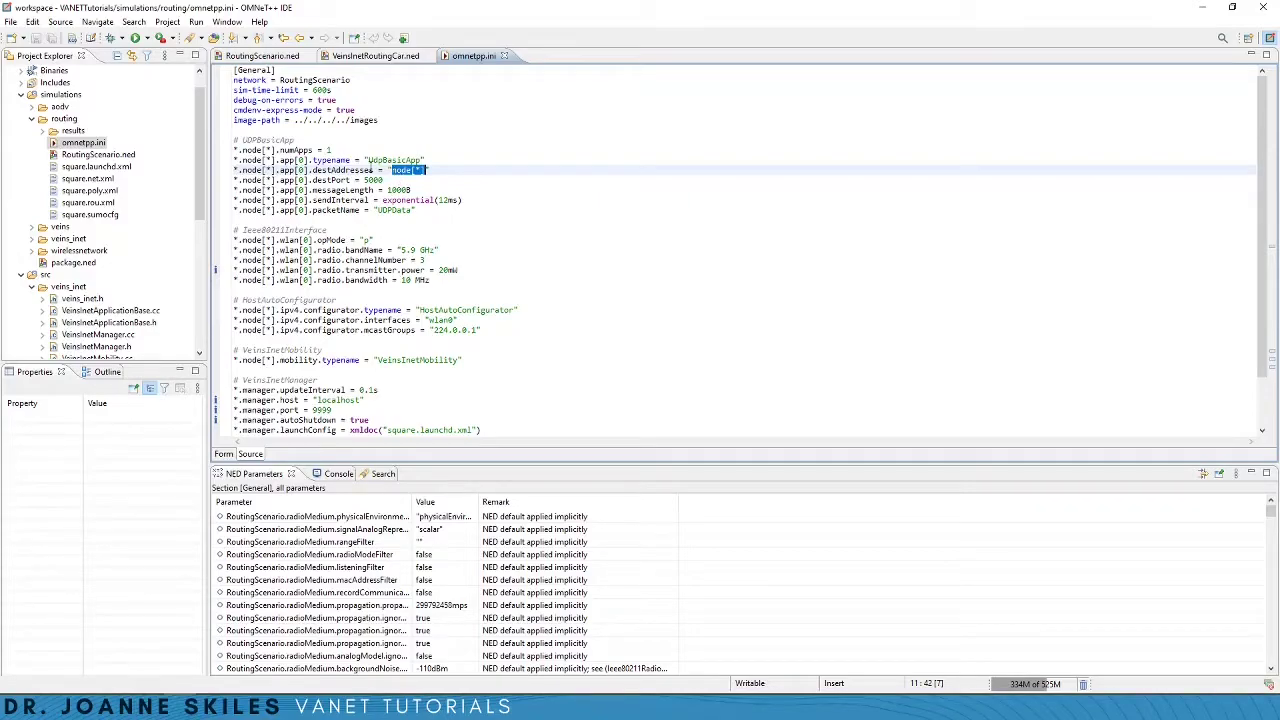
click(372, 190)
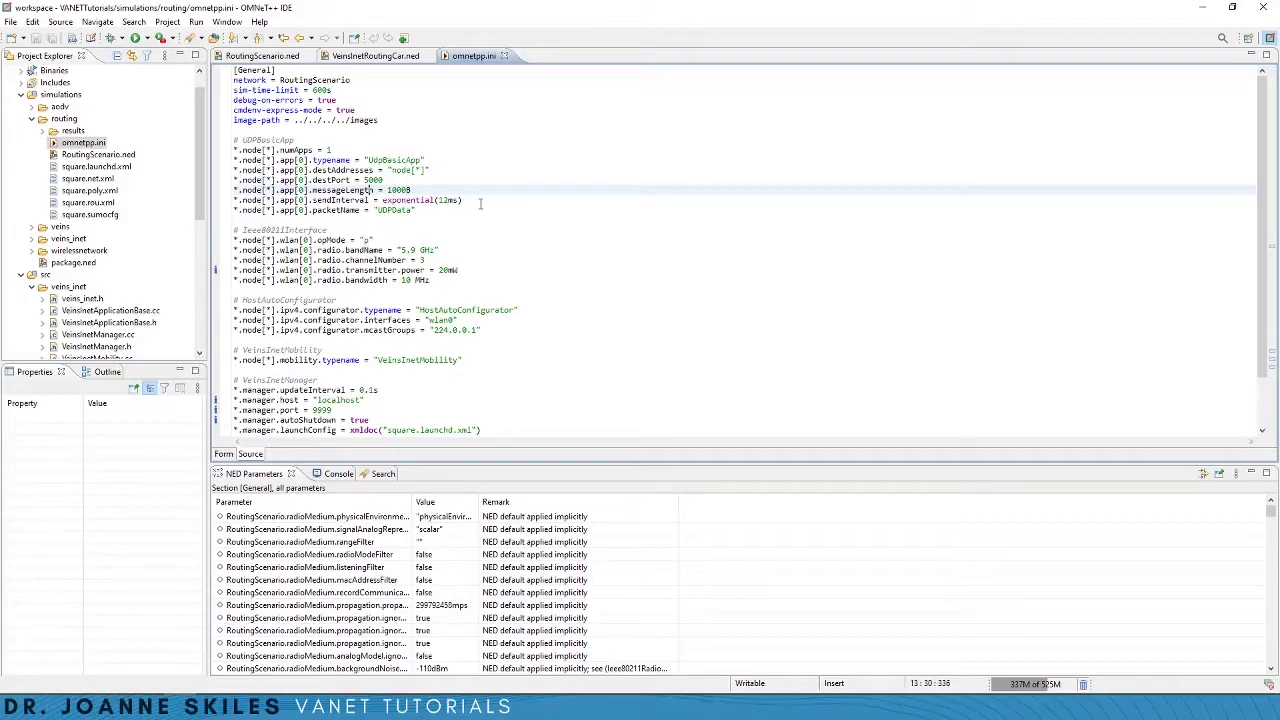
click(465, 206)
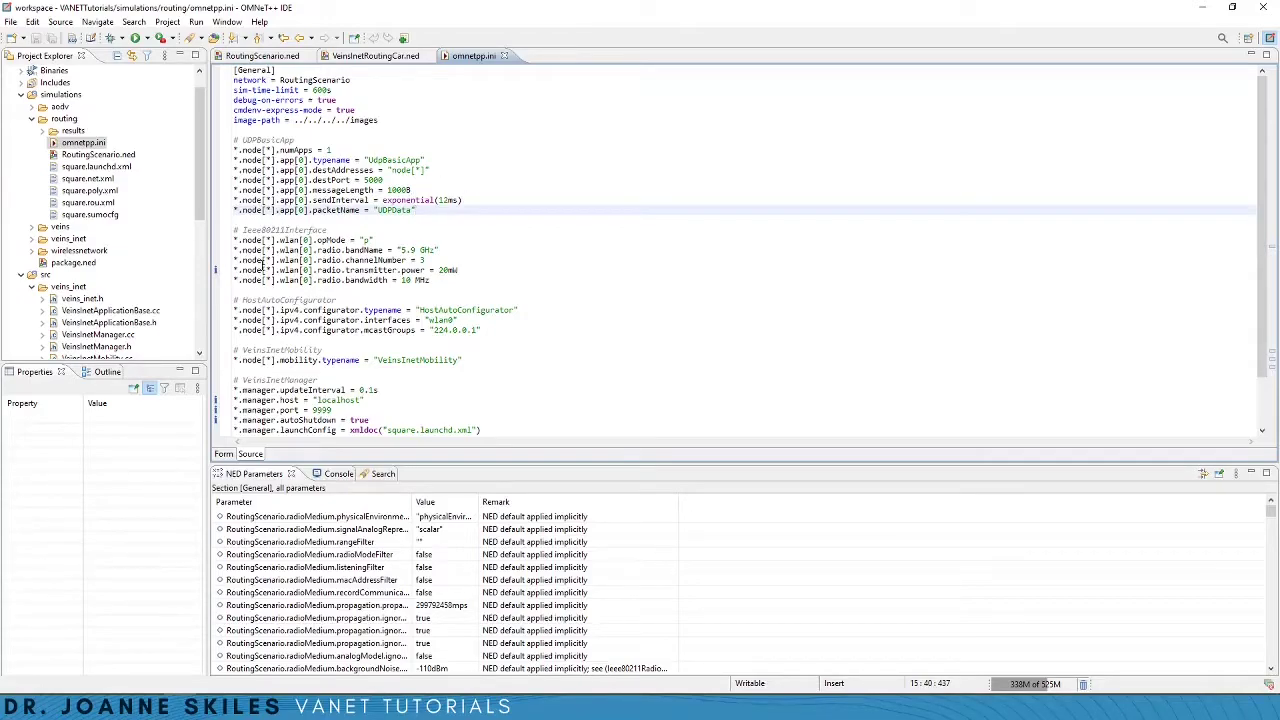
Step: Mark the wireless interface settings and scroll down to the Aodv router line
drag(234, 240, 446, 281)
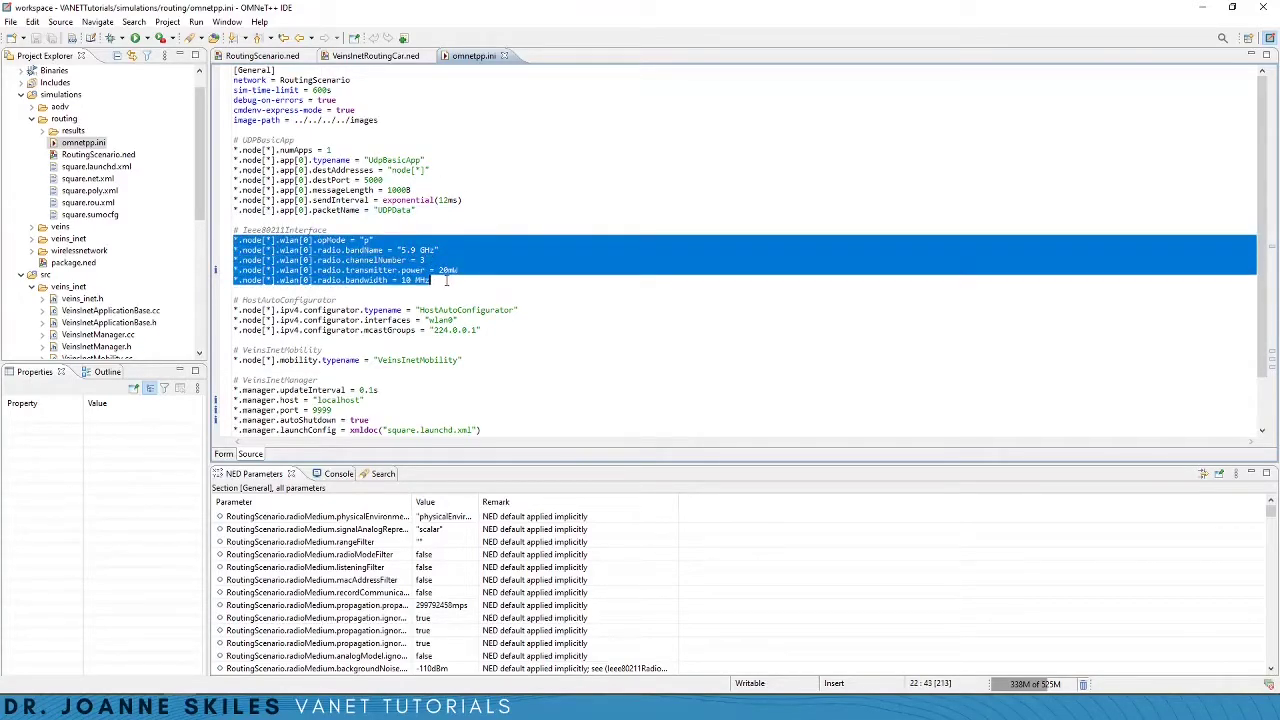
click(448, 281)
scroll(462, 290, down, 1)
scroll(462, 290, down, 1)
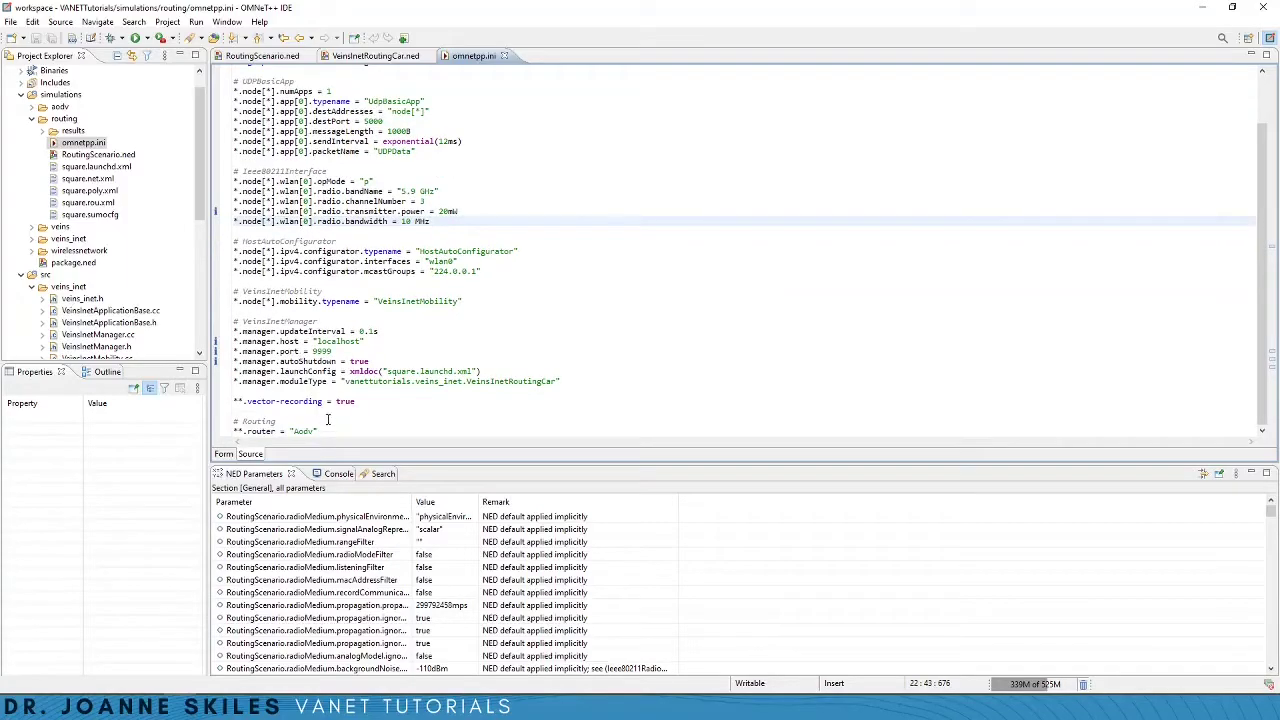
drag(330, 421, 325, 432)
click(266, 432)
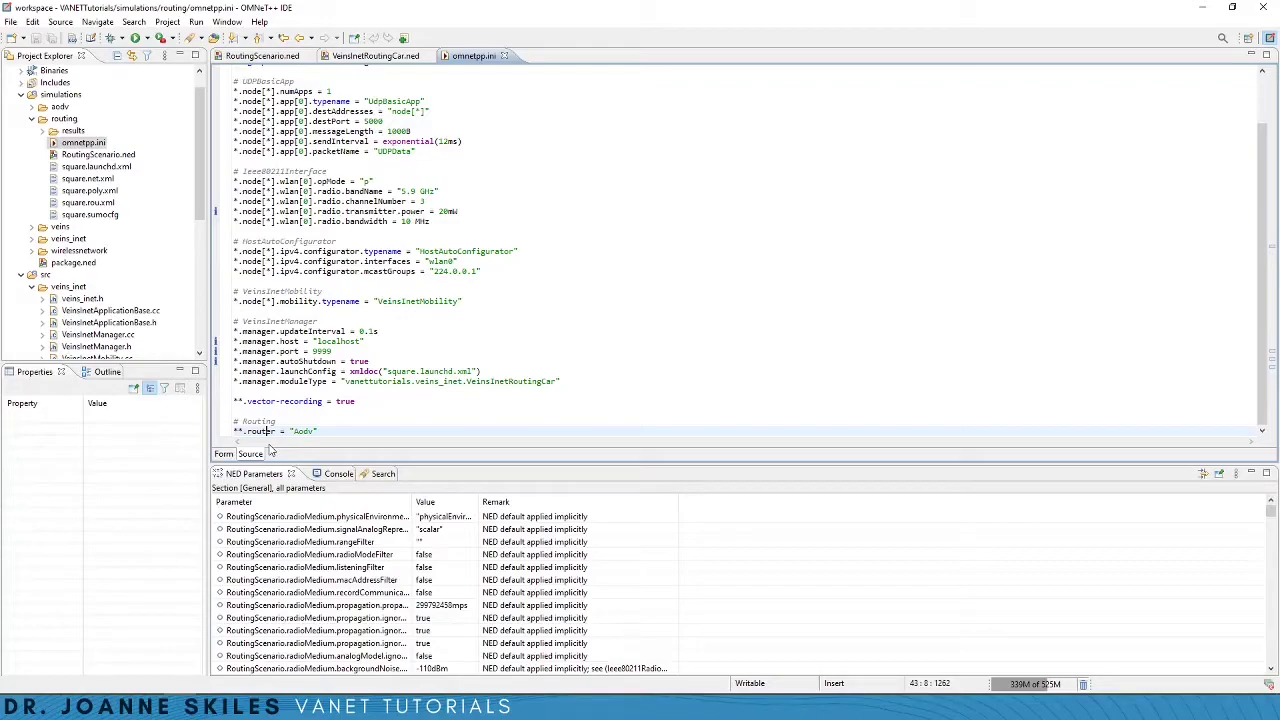
Step: Run the routing omnetpp.ini as an OMNeT++ Simulation
right_click(85, 142)
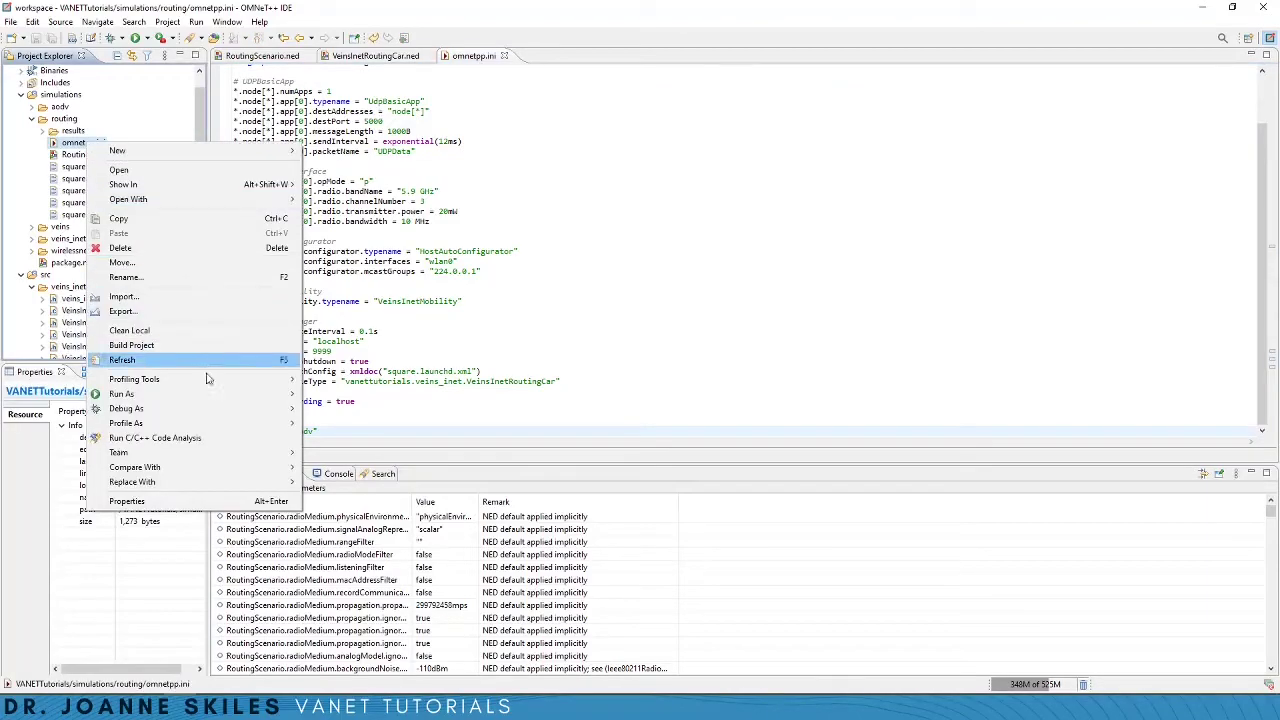
click(334, 395)
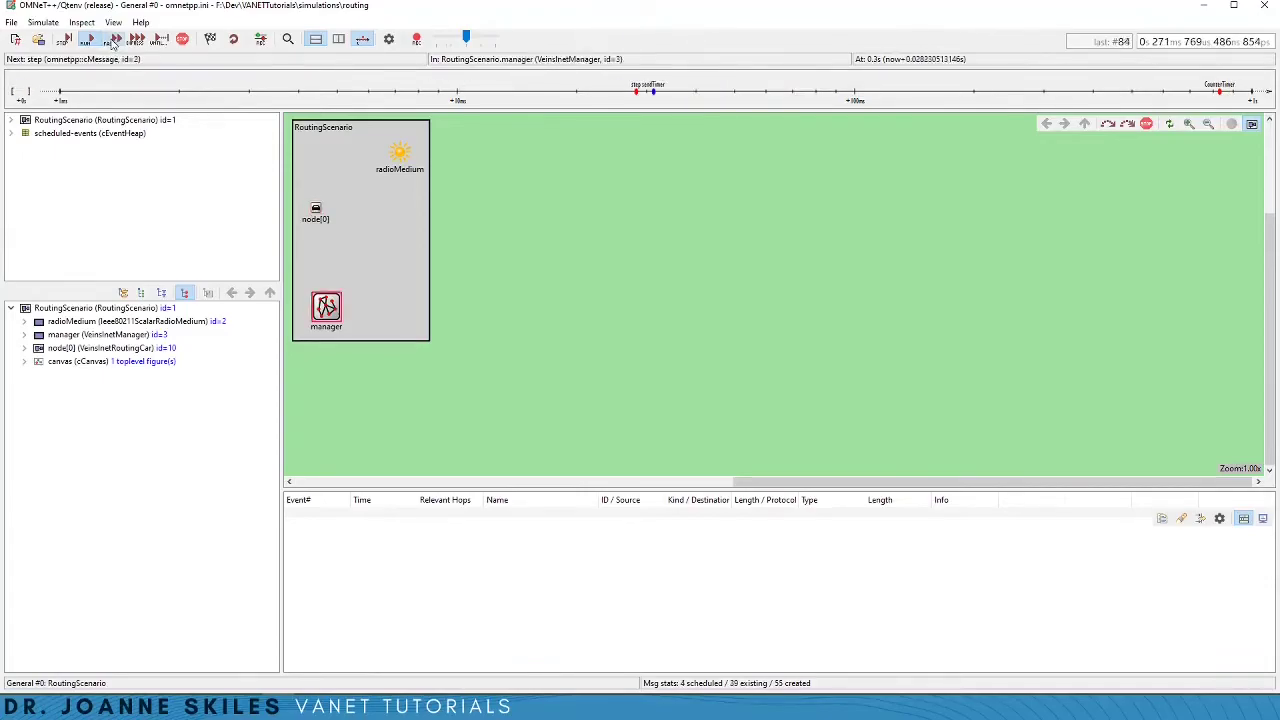
Step: Fast-run RoutingScenario, then open the earliest aodv::Rreq packet from the event log
click(113, 40)
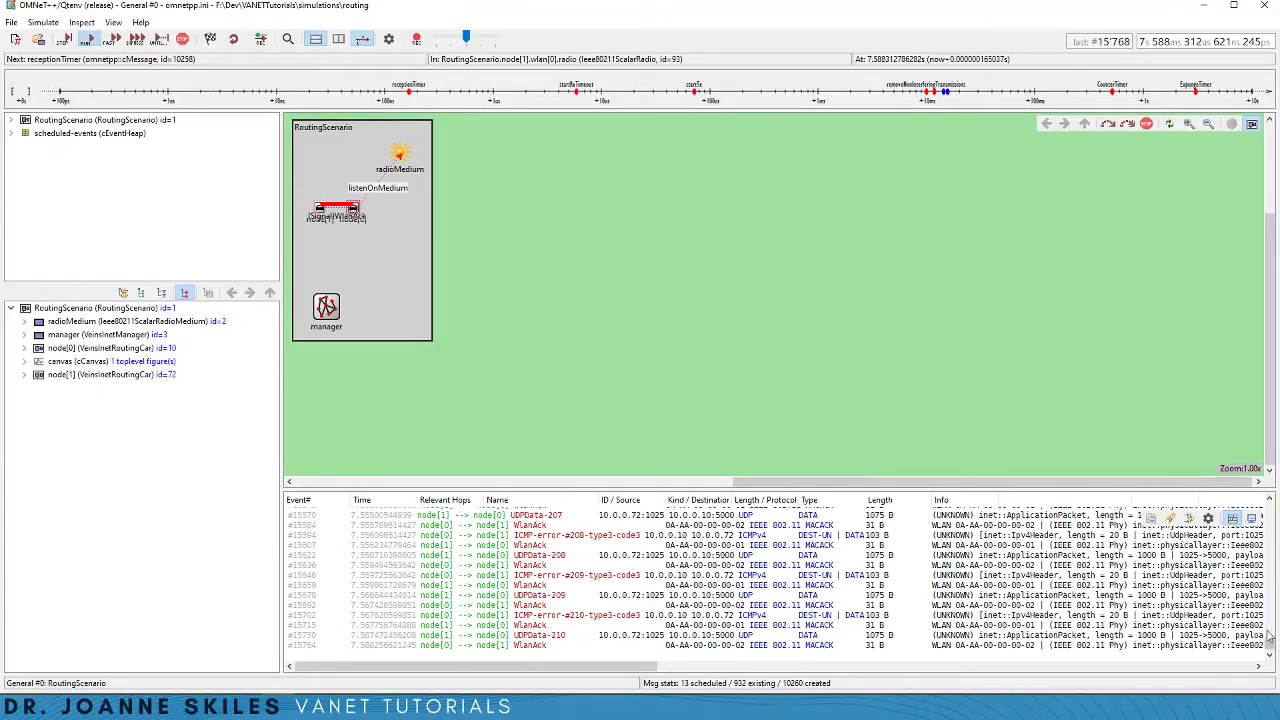
scroll(1270, 636, up, 10)
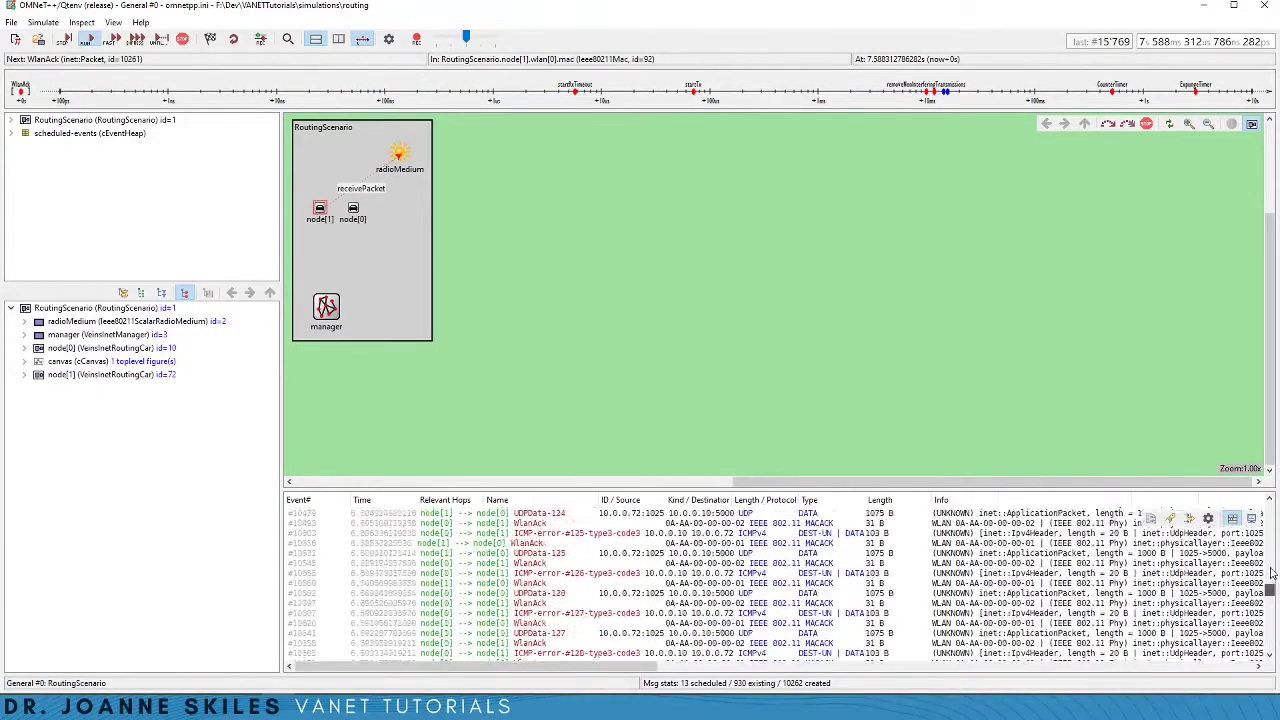
drag(1270, 636, 1270, 530)
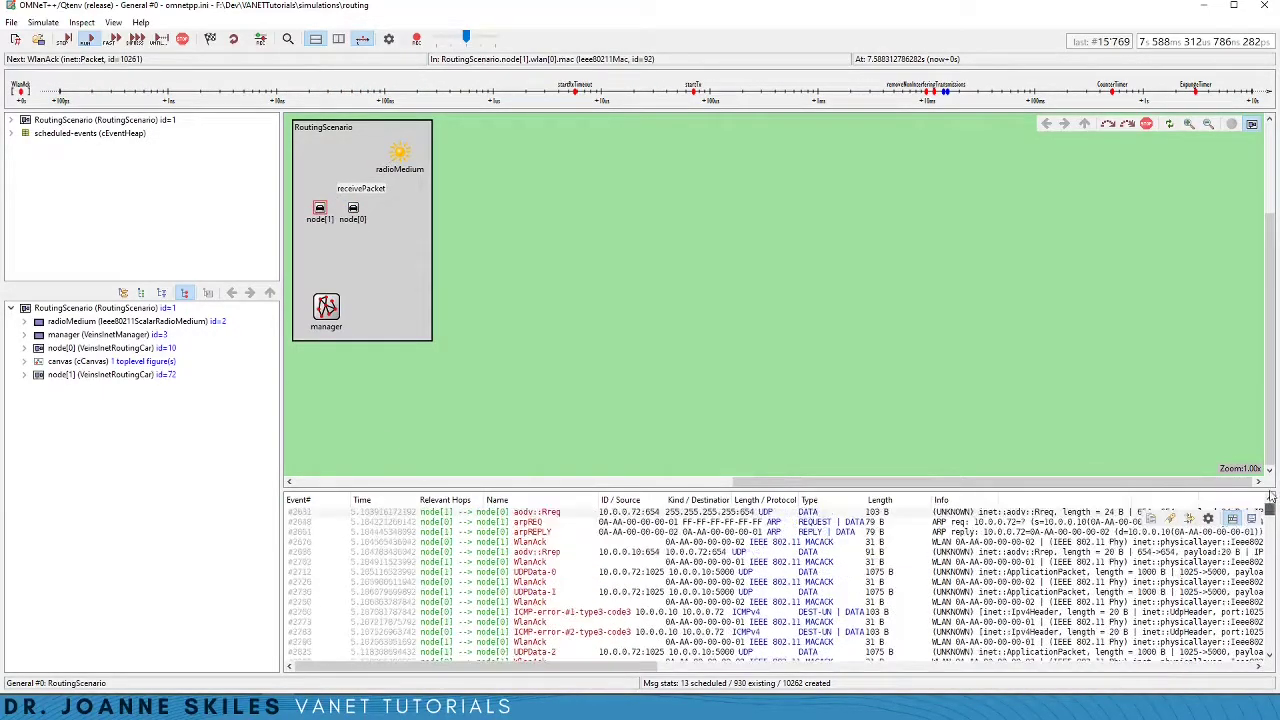
click(530, 514)
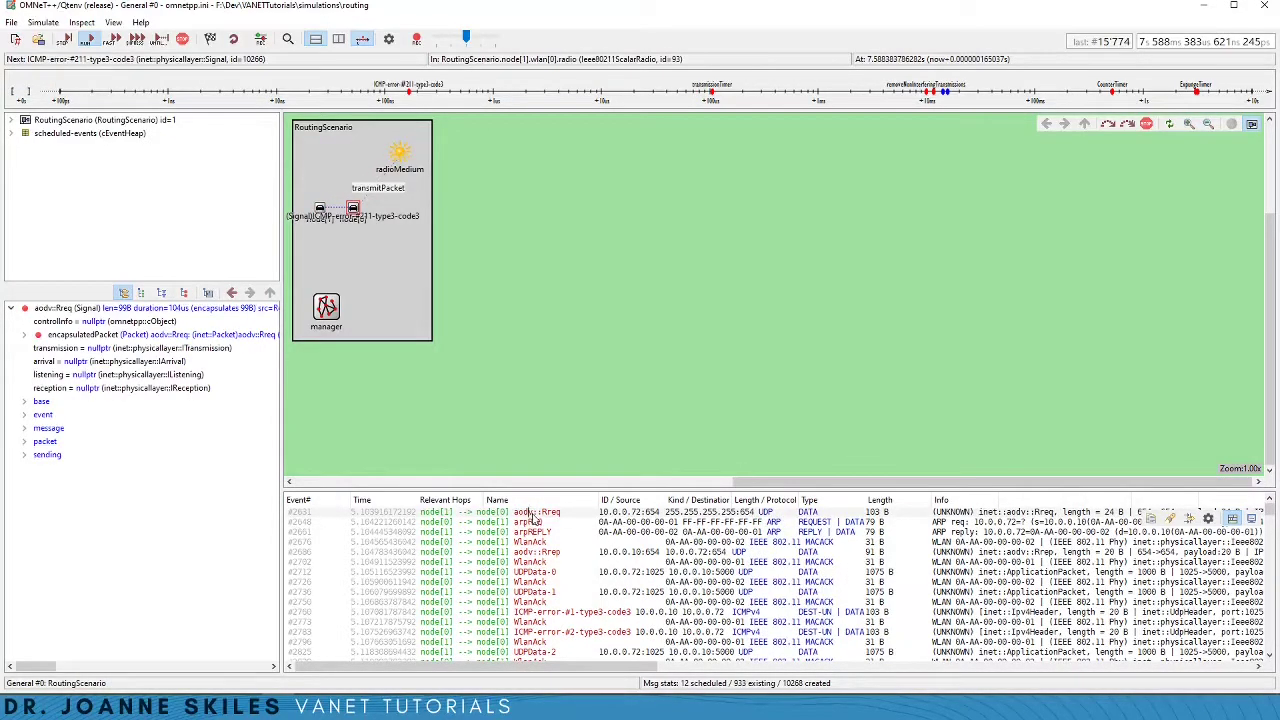